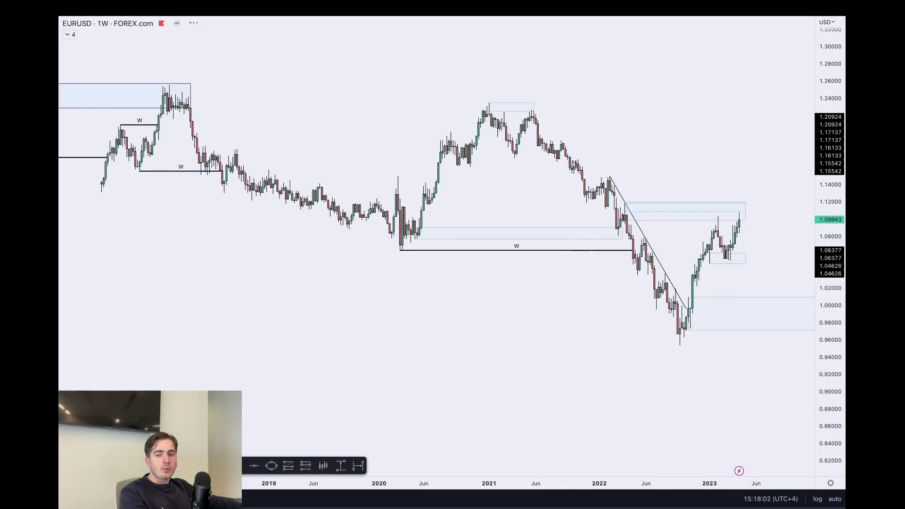
Sketch brush strokes along the mid-2021 to late-2022 decline and up the rebound on the weekly chart, and remove them.
drag(521, 101, 676, 340)
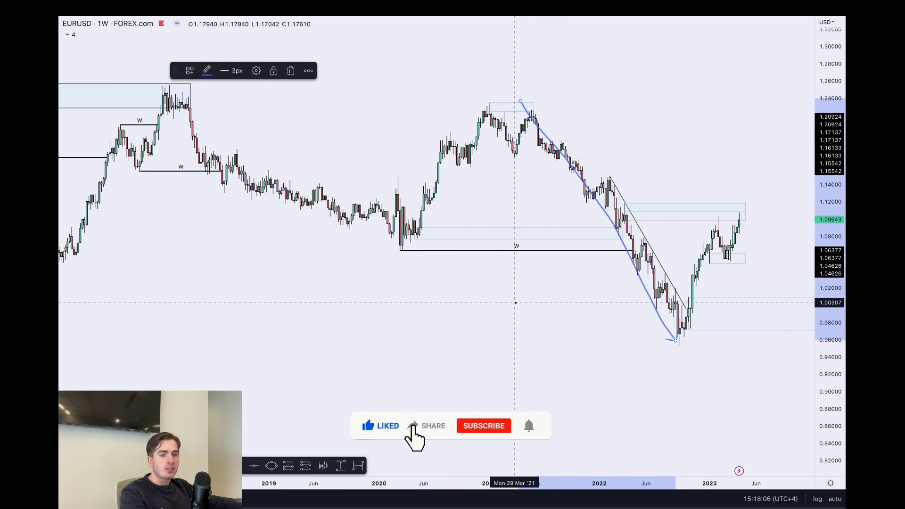
drag(494, 324, 424, 265)
key(Delete)
drag(678, 335, 699, 234)
key(ctrl+z)
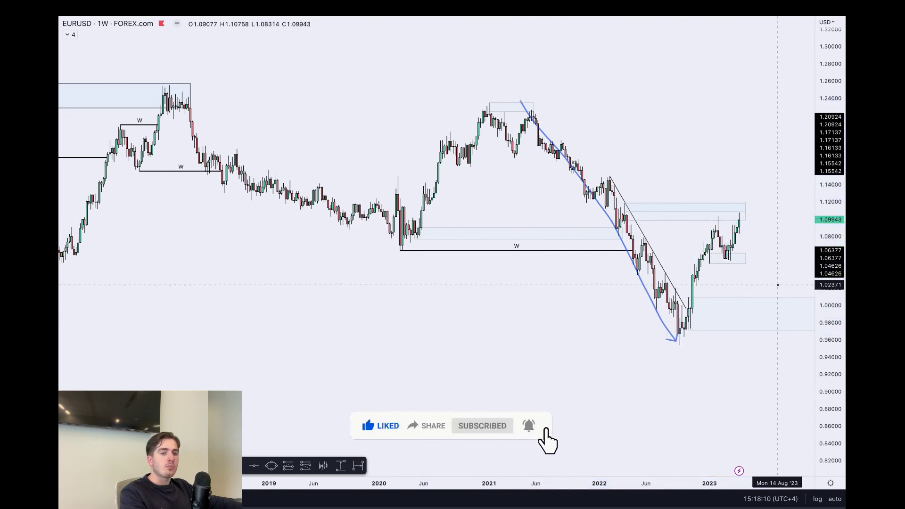
key(ctrl+z)
Circle the spring 2022 swing high at the origin of the weekly supply zone with a freehand brush stroke.
mouse_move(631, 203)
mouse_down()
mouse_move(611, 224)
mouse_move(629, 203)
mouse_up()
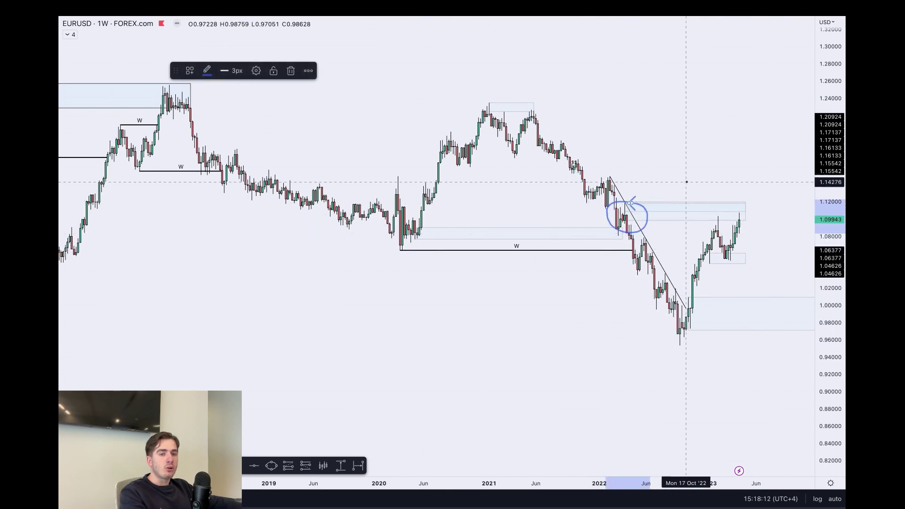
scroll(756, 338, up, 2)
scroll(759, 338, up, 4)
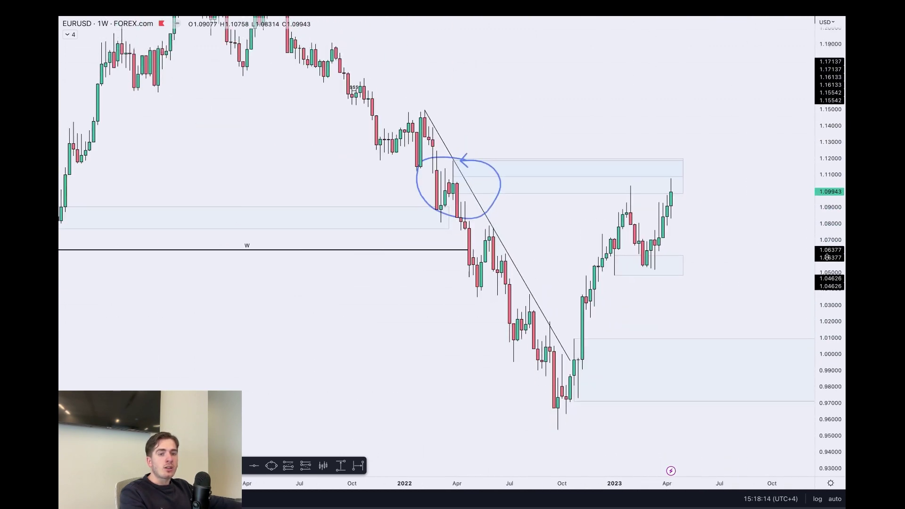
scroll(678, 141, down, 5)
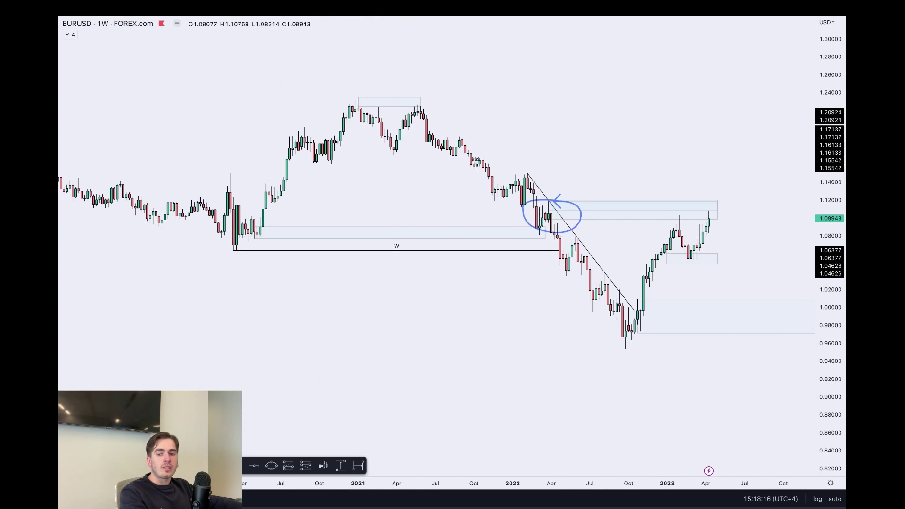
Sketch strokes down the 2021–2022 decline and across the circled area, and remove them together with the circle.
drag(377, 97, 613, 316)
drag(497, 221, 664, 223)
key(ctrl+z)
key(ctrl+z)
key(ctrl+z)
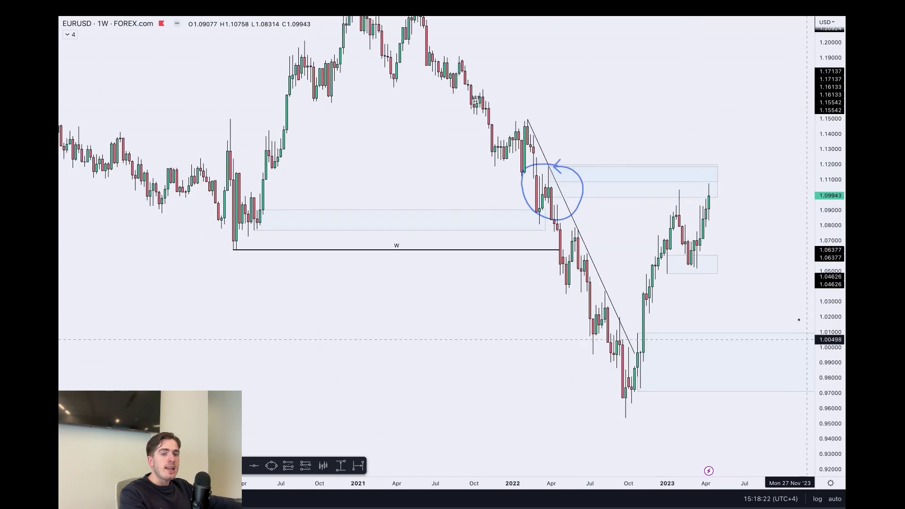
click(589, 197)
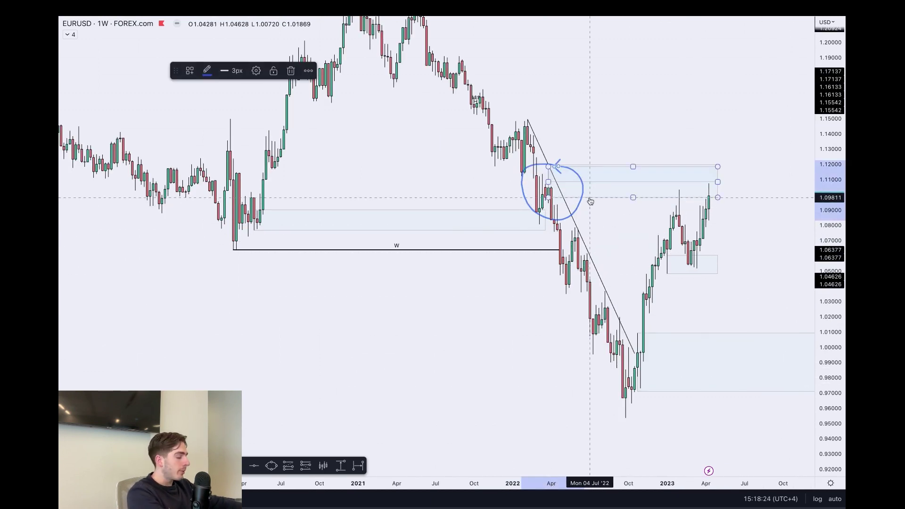
key(Delete)
Sketch brush marks at the early-2023 pullback low and the preceding high, and undo both marks.
scroll(769, 220, up, 1)
drag(823, 166, 823, 226)
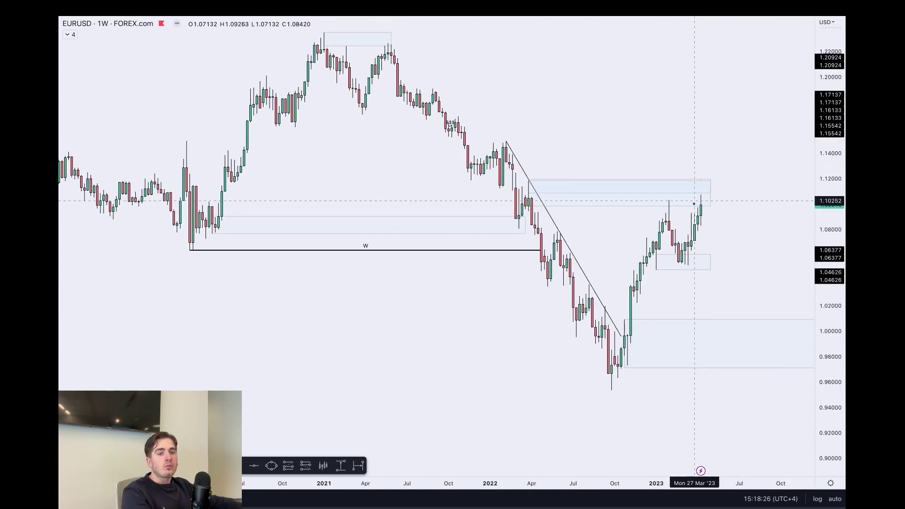
drag(512, 353, 493, 406)
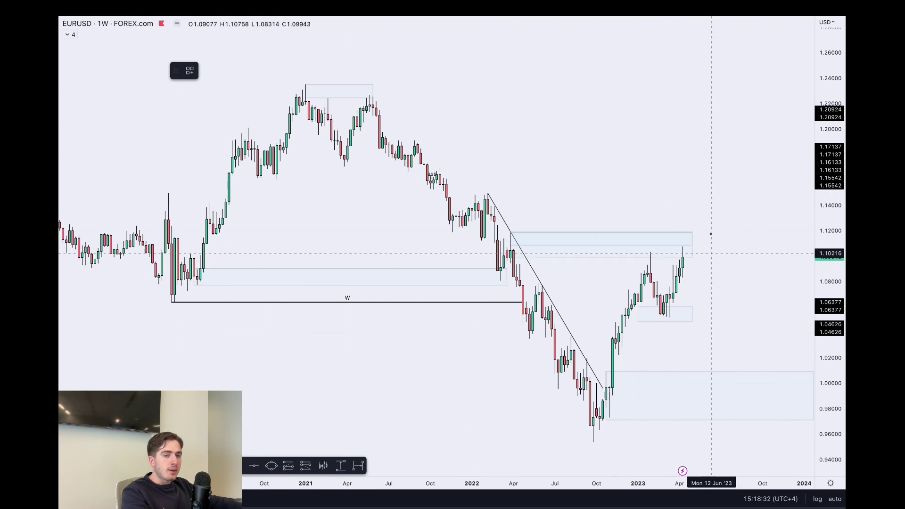
scroll(515, 238, up, 1)
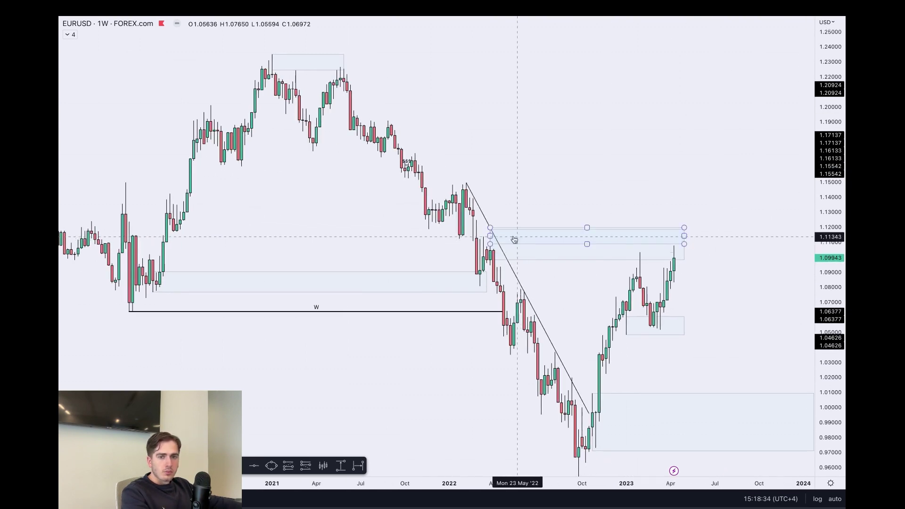
drag(527, 244, 484, 191)
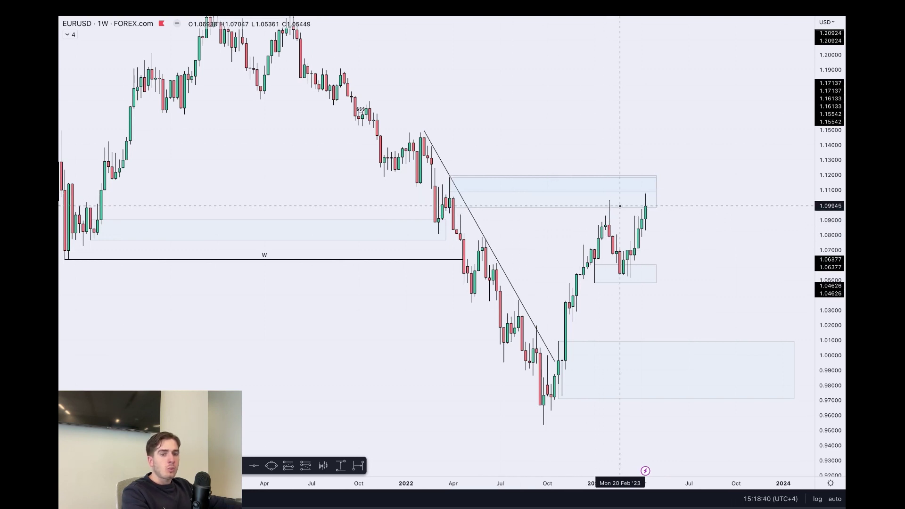
drag(829, 387, 828, 343)
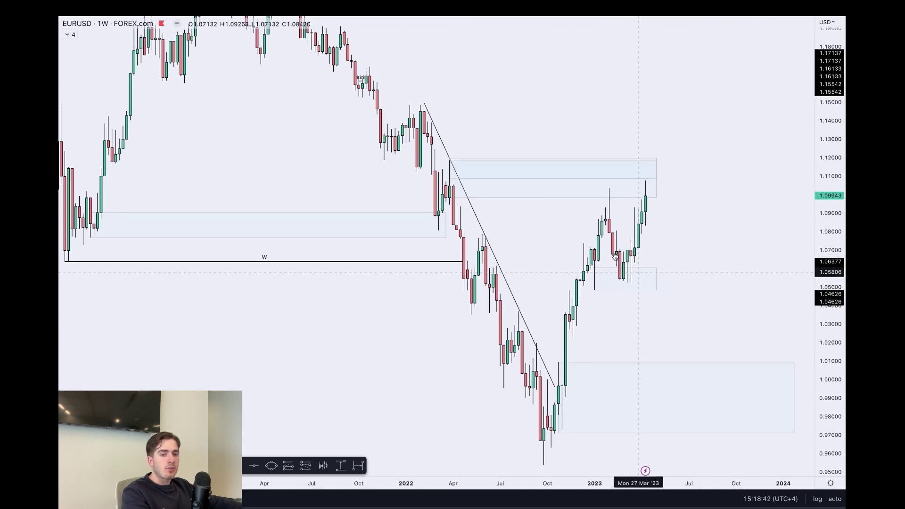
scroll(585, 255, up, 1)
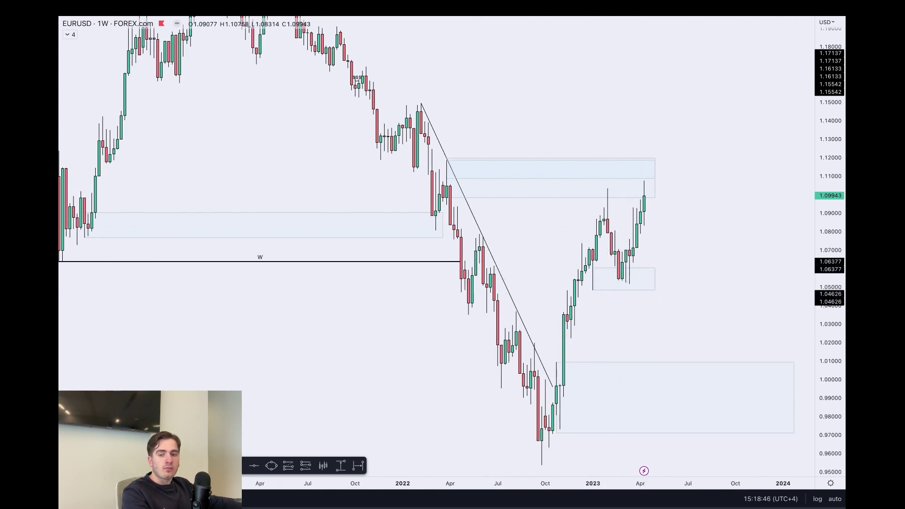
drag(614, 286, 656, 269)
mouse_move(593, 194)
mouse_down()
mouse_move(596, 179)
mouse_move(620, 190)
mouse_up()
key(ctrl+z)
key(ctrl+z)
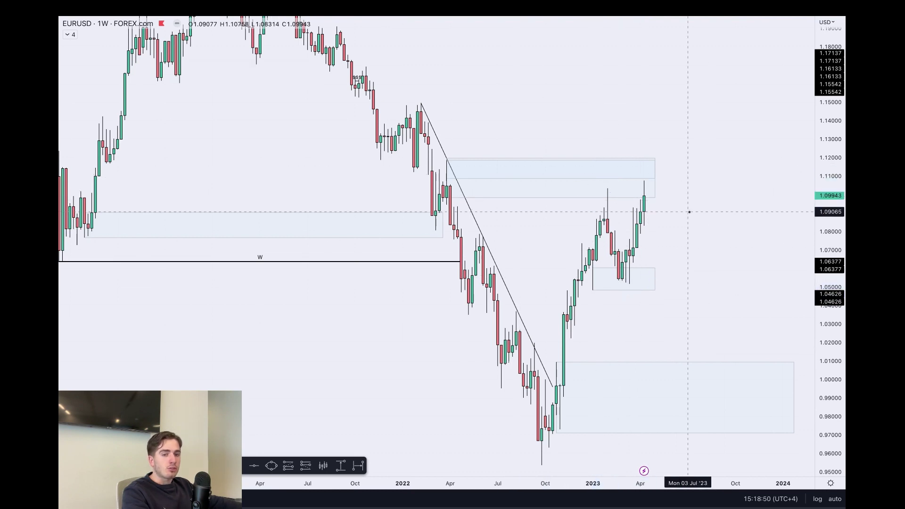
Place a horizontal ray from the 30 January 2023 weekly high at 1.10331, and delete it.
scroll(720, 205, up, 2)
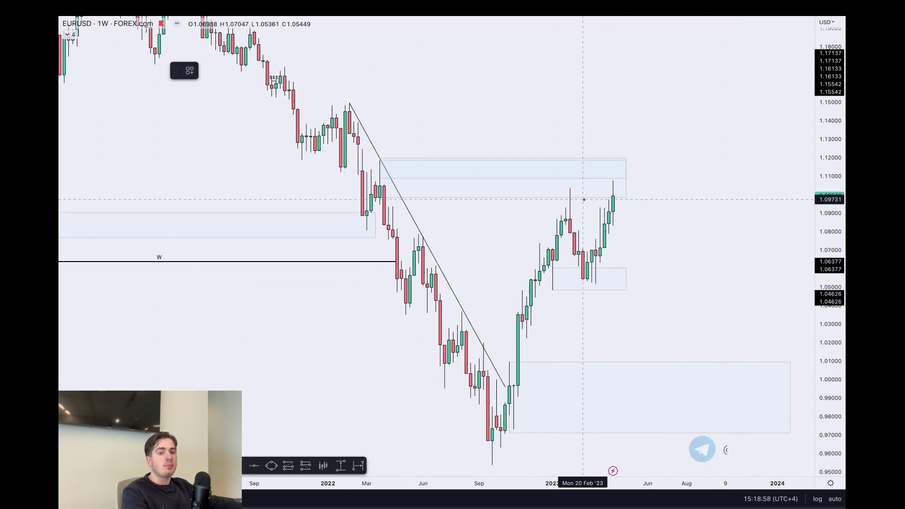
click(570, 189)
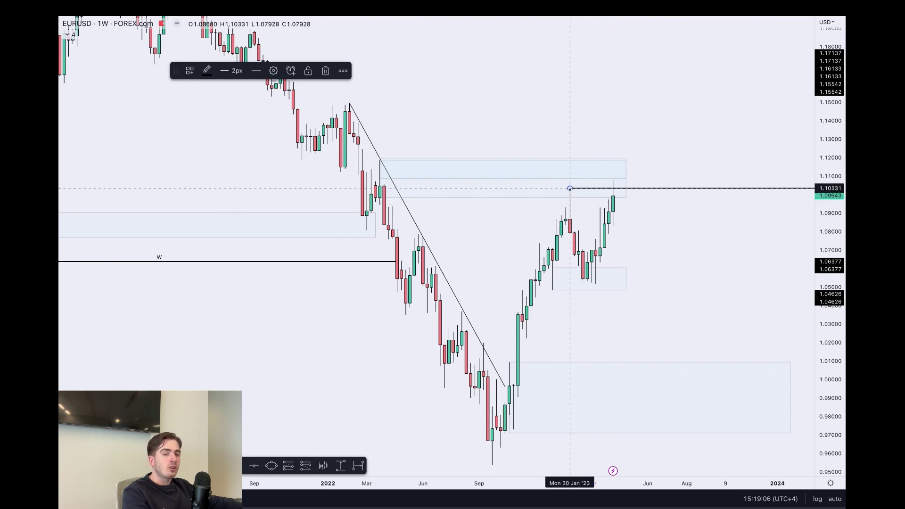
click(663, 186)
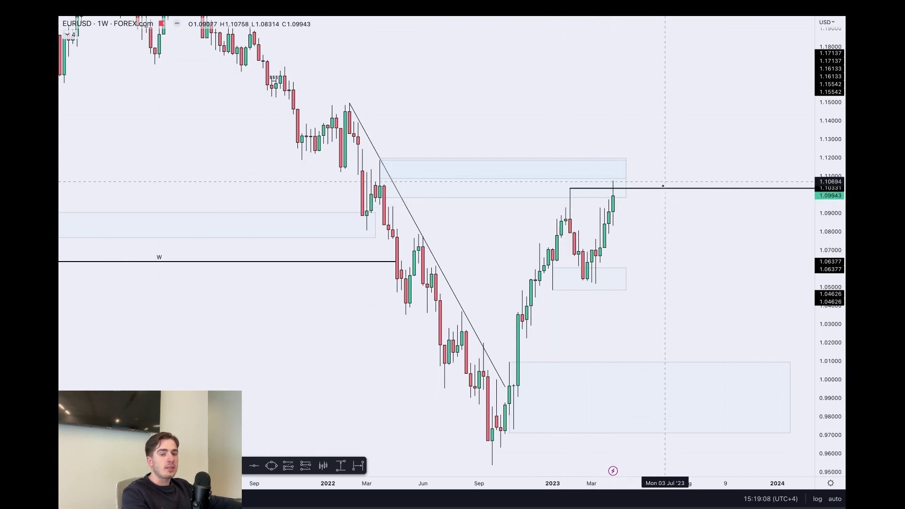
click(661, 188)
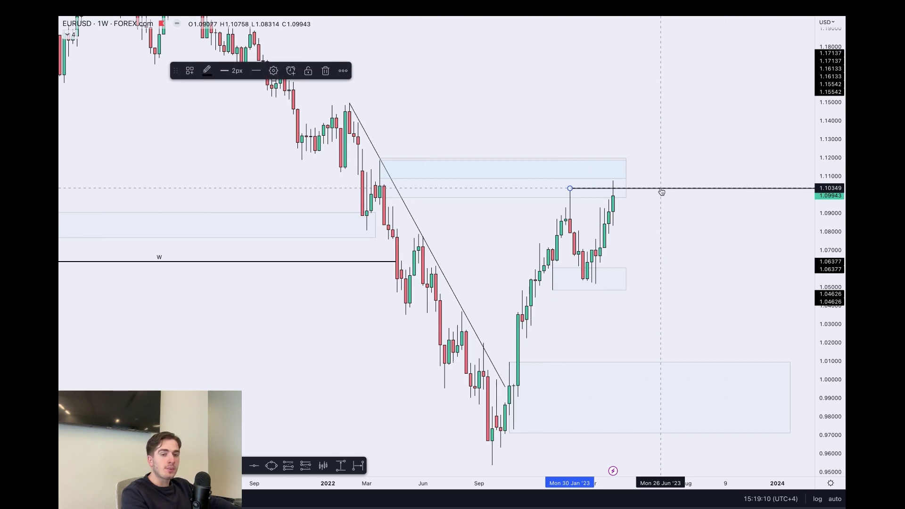
key(Delete)
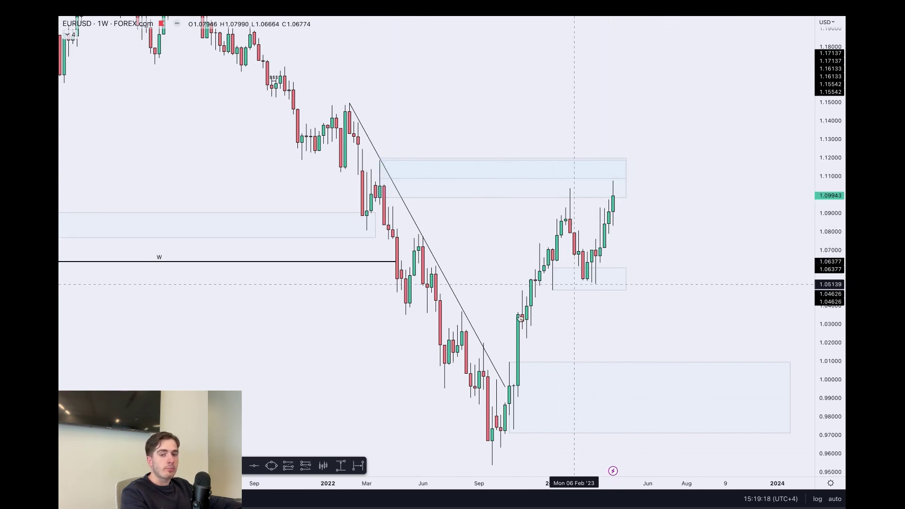
Switch the EURUSD chart from the weekly to the daily timeframe.
scroll(577, 296, up, 1)
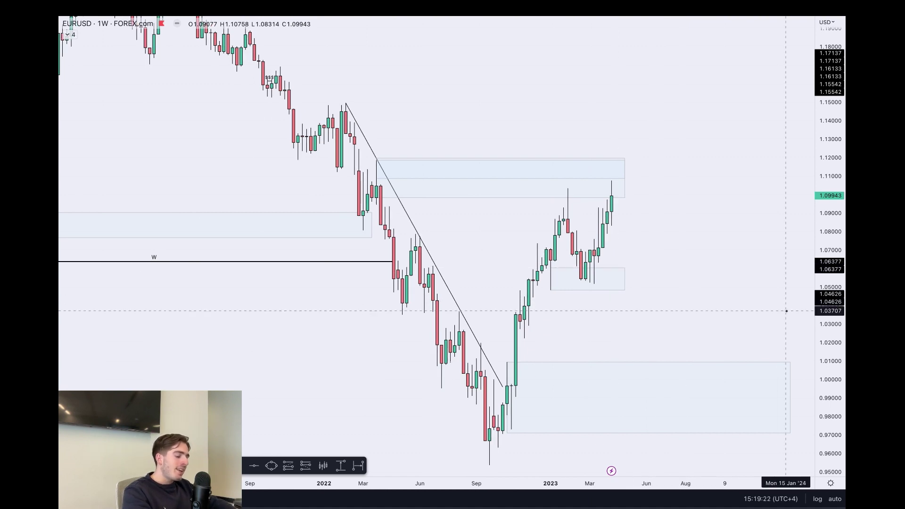
text(d)
key(Return)
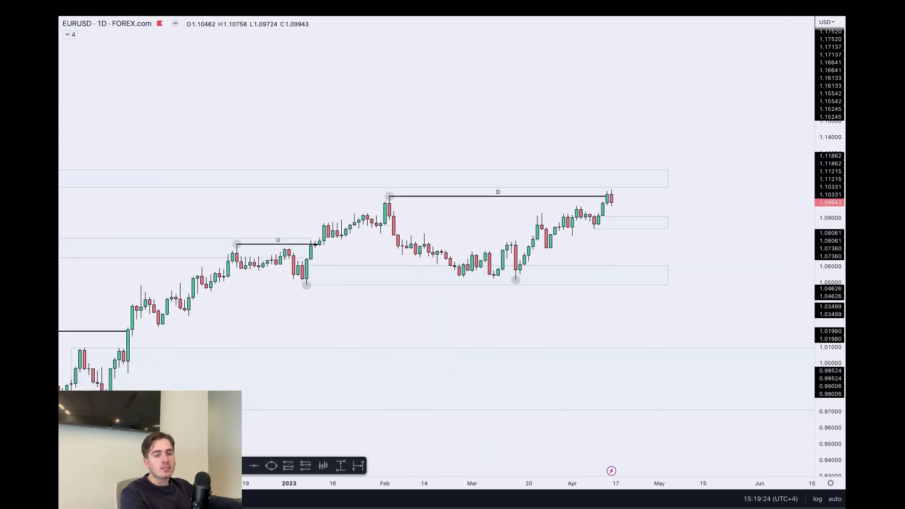
scroll(766, 343, down, 5)
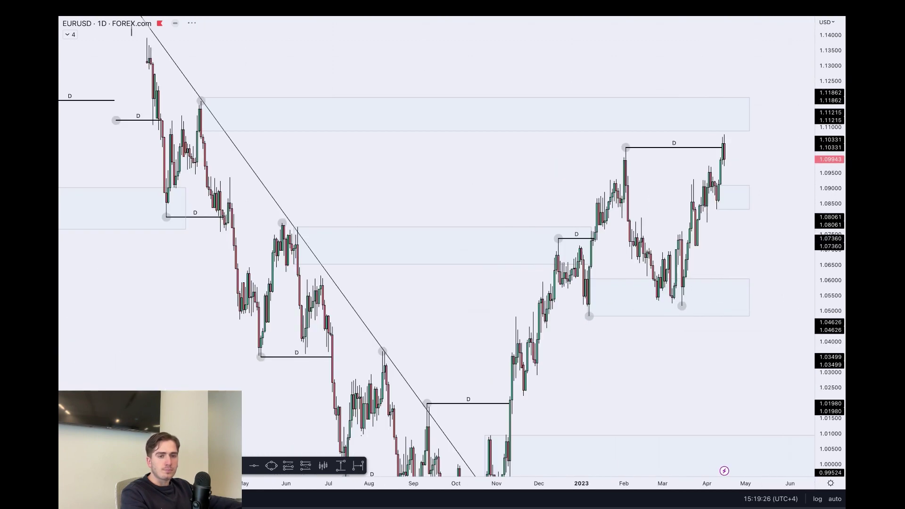
scroll(660, 263, up, 5)
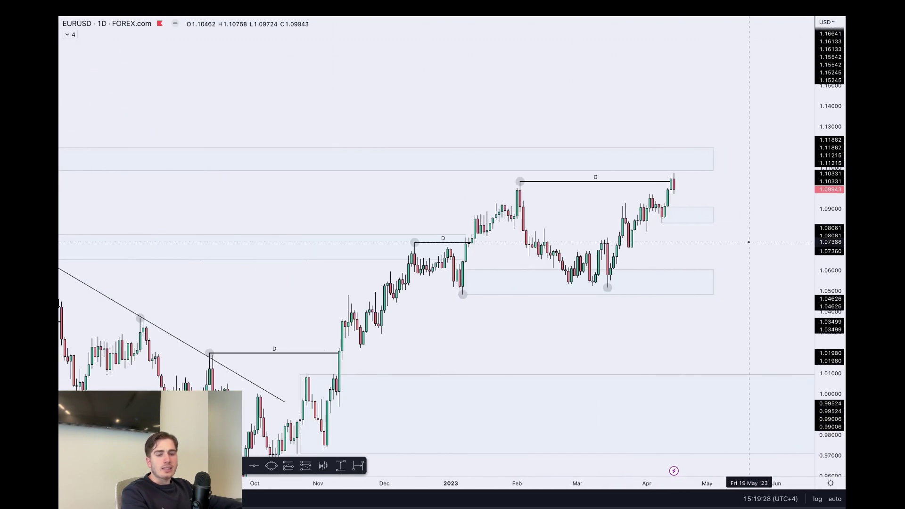
scroll(669, 255, down, 3)
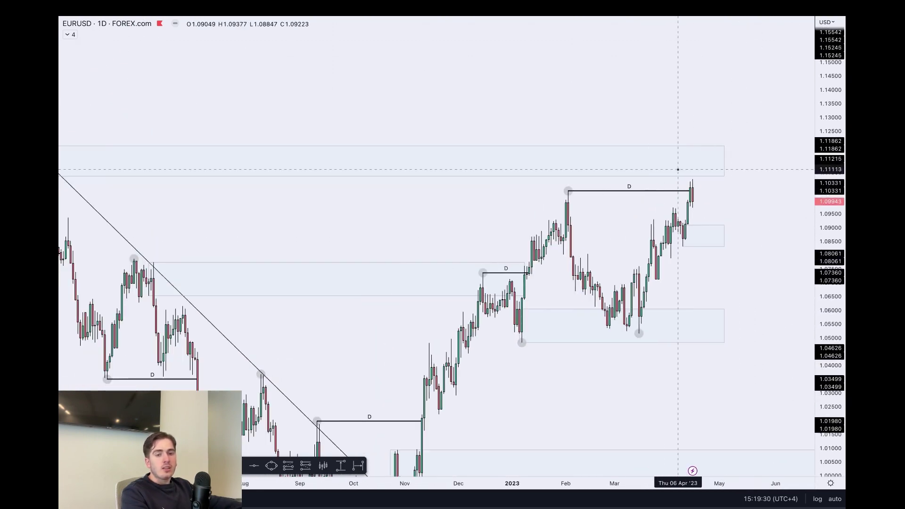
Sketch short brush marks over the early February 2023 high and the latest April high, deleting each one.
click(219, 465)
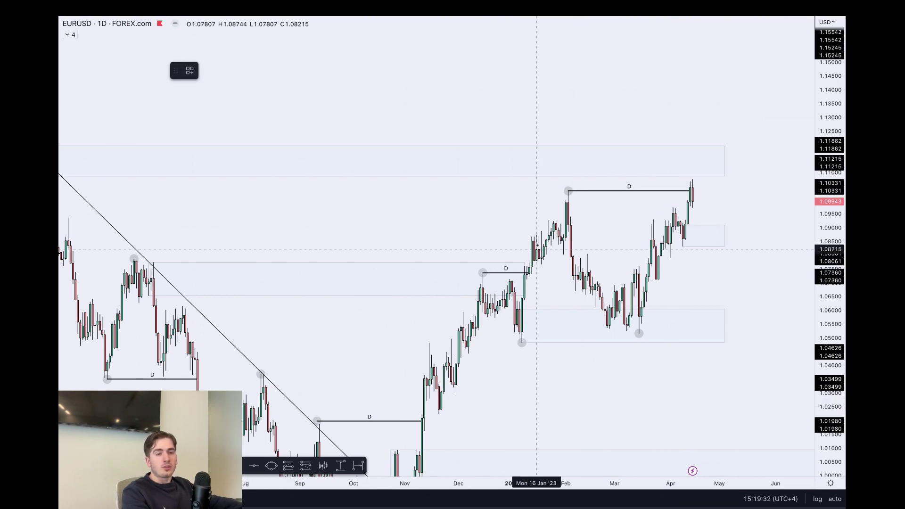
drag(559, 194, 594, 191)
key(Delete)
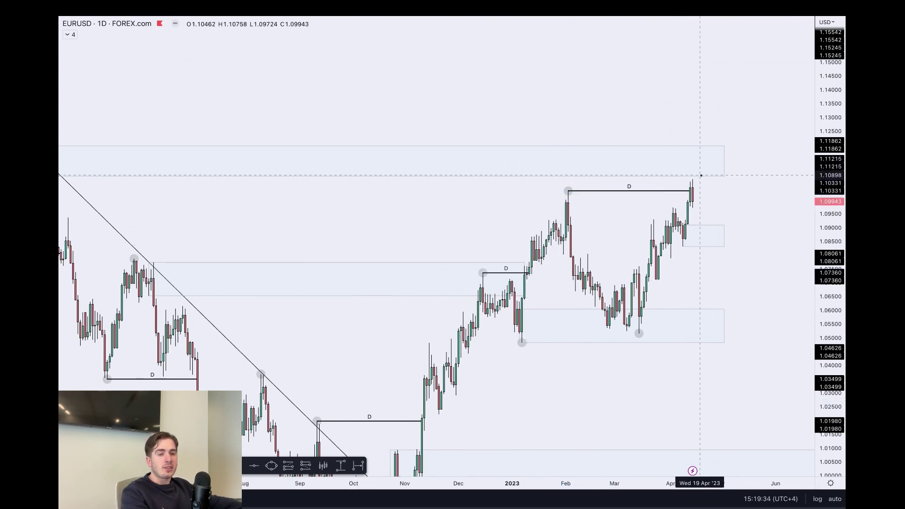
drag(680, 181, 707, 177)
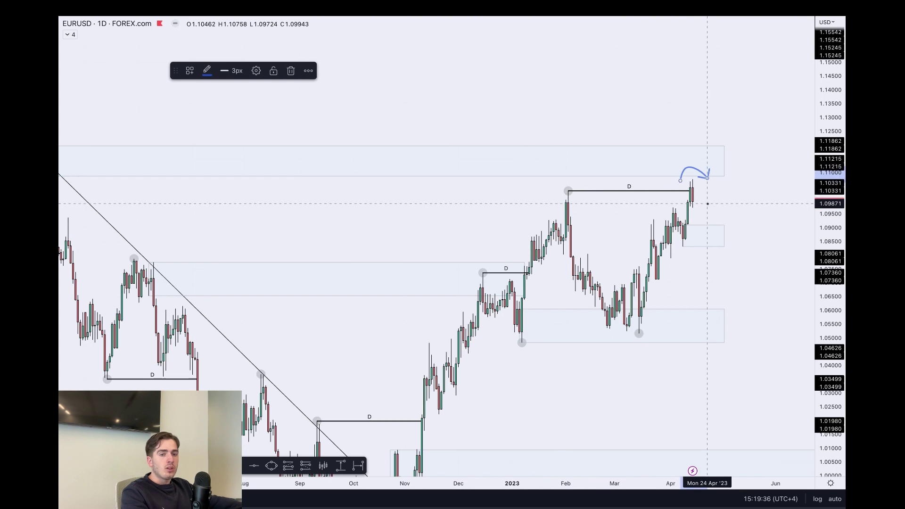
key(Delete)
Sketch a mark in the daily supply zone and a downward arrow from the current price through the small demand zone, deleting both.
drag(687, 160, 730, 157)
key(Delete)
drag(695, 188, 711, 259)
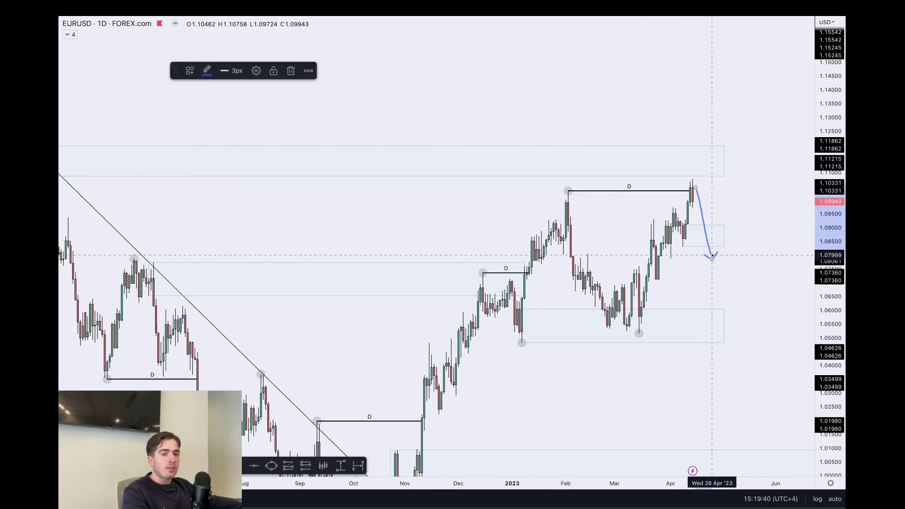
key(Delete)
Extend the daily supply zone at the late March 2022 high back to the preceding rally's start and down to about 1.094.
scroll(660, 219, down, 3)
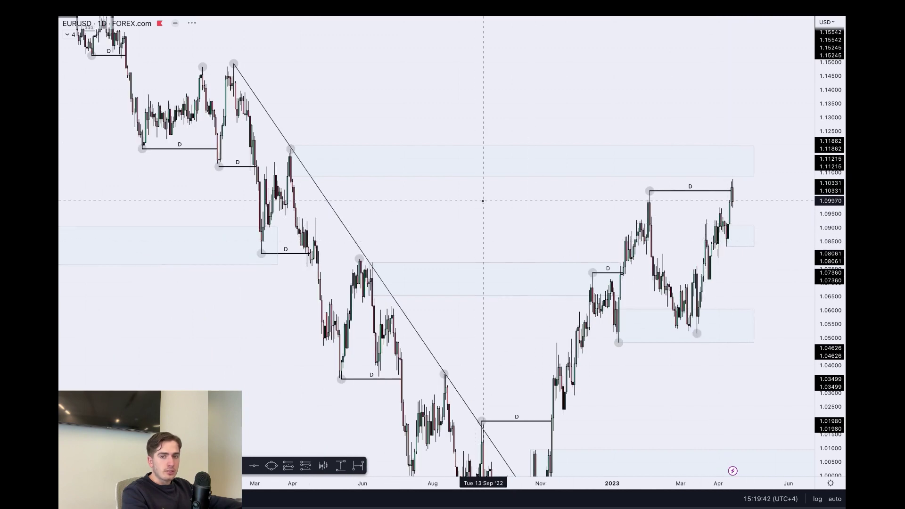
scroll(483, 200, up, 2)
drag(229, 211, 618, 199)
scroll(431, 158, up, 5)
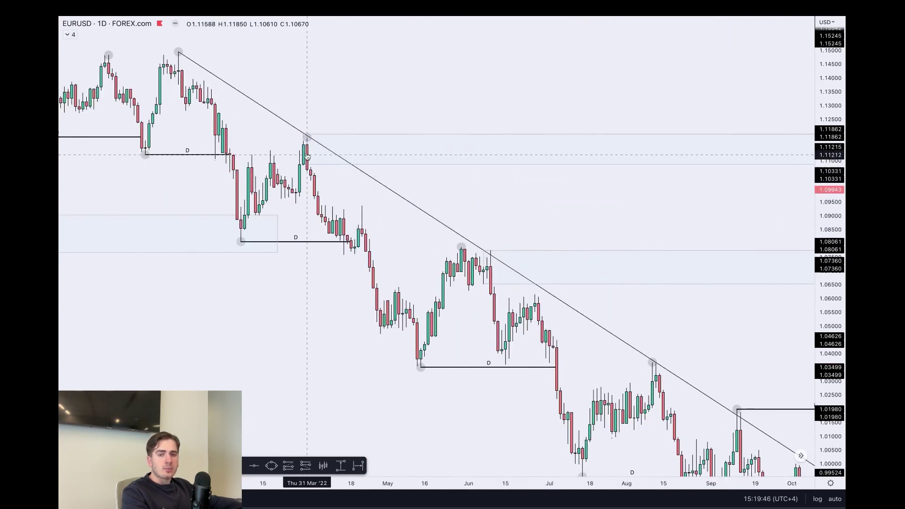
scroll(585, 212, right, 10)
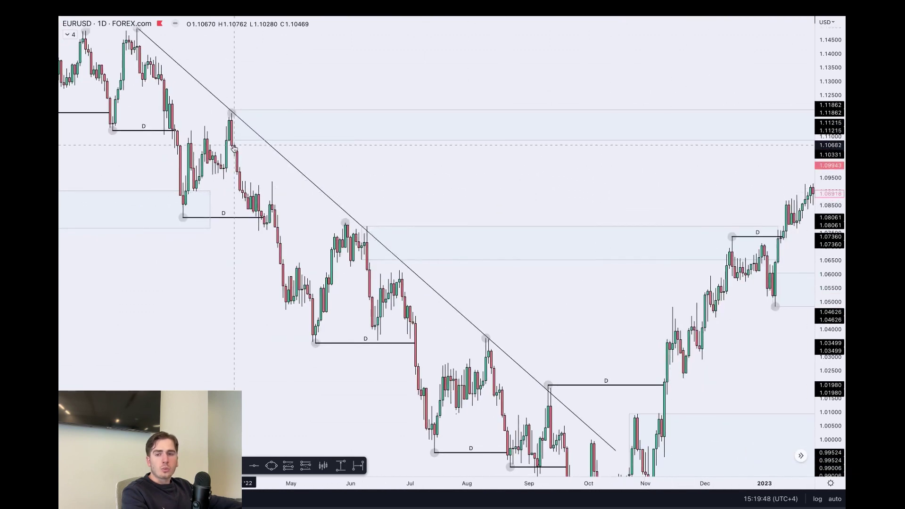
drag(228, 141, 224, 182)
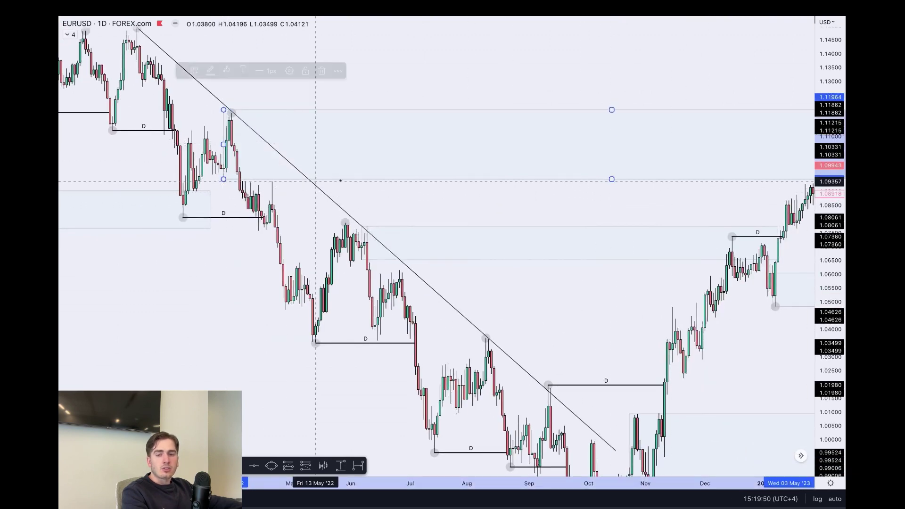
click(398, 186)
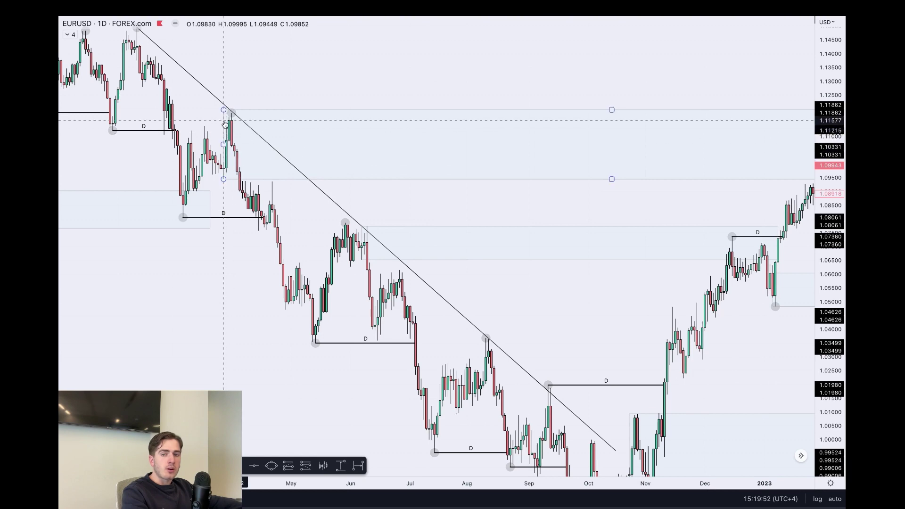
Restore the daily supply zone to its original narrower range, with the lower edge at about 1.108.
scroll(329, 95, right, 10)
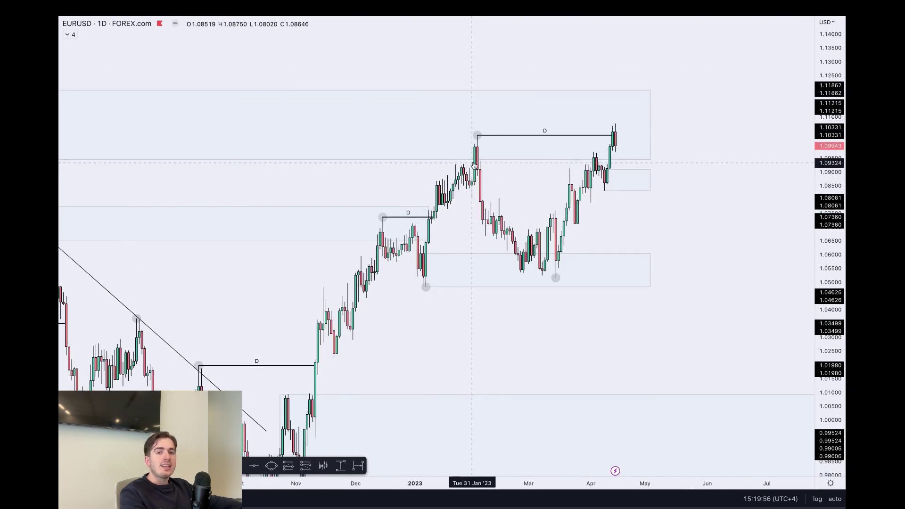
scroll(373, 196, left, 10)
drag(176, 211, 176, 173)
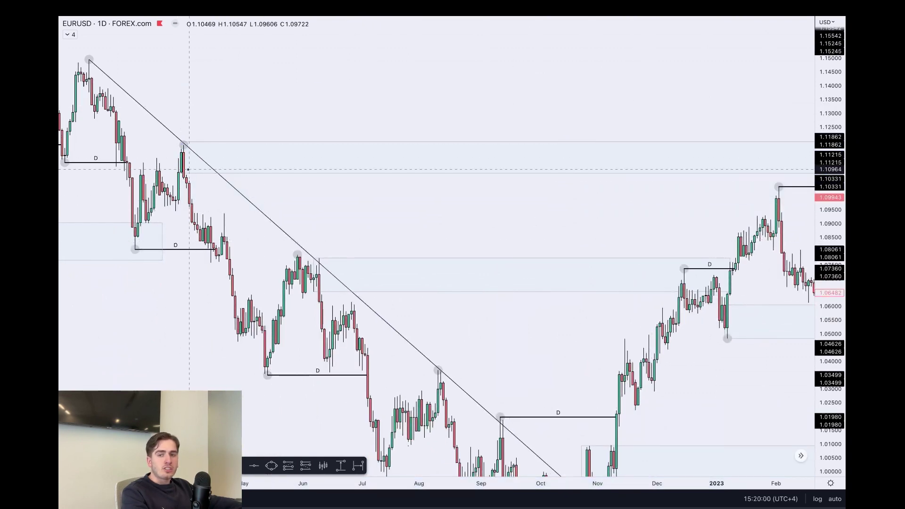
Examine the daily price action between the late March 2022 supply zone and the latest April 2023 high.
scroll(558, 146, right, 10)
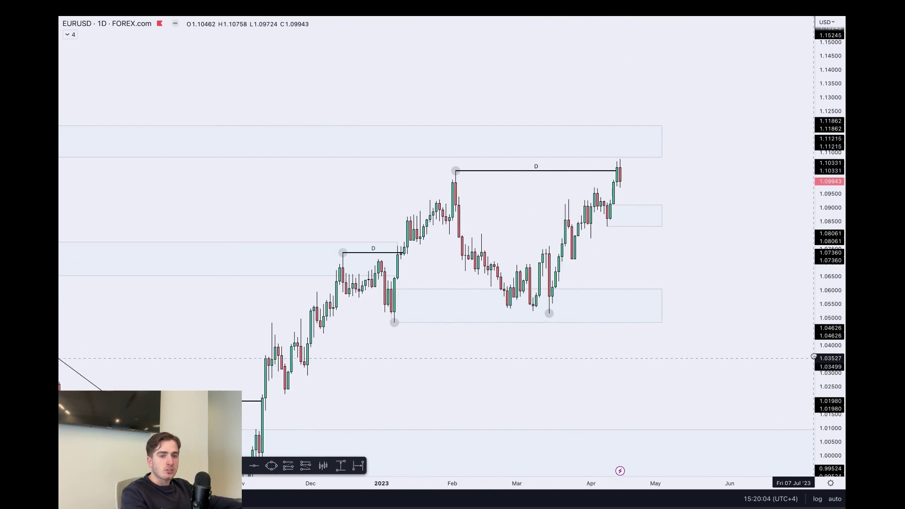
drag(763, 352, 758, 277)
scroll(747, 243, down, 2)
drag(746, 240, 788, 313)
scroll(787, 312, down, 1)
drag(833, 357, 832, 299)
scroll(742, 309, up, 1)
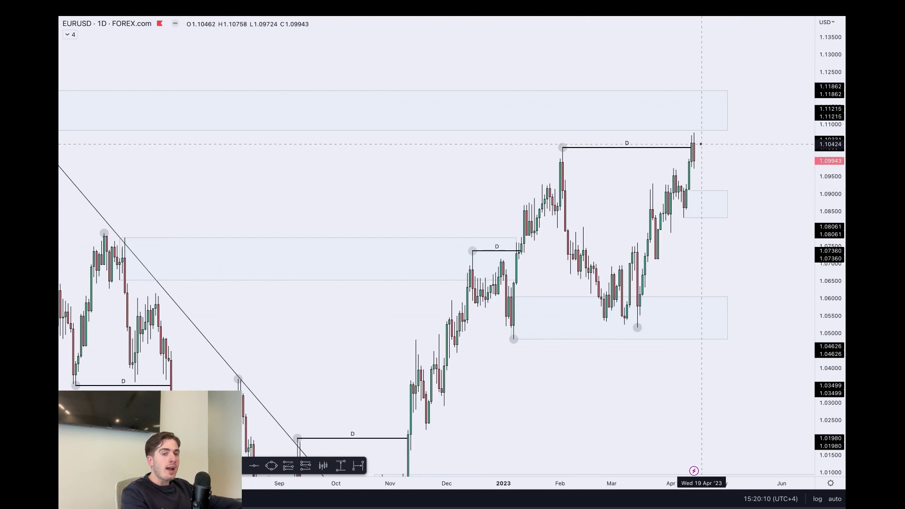
drag(830, 158, 830, 240)
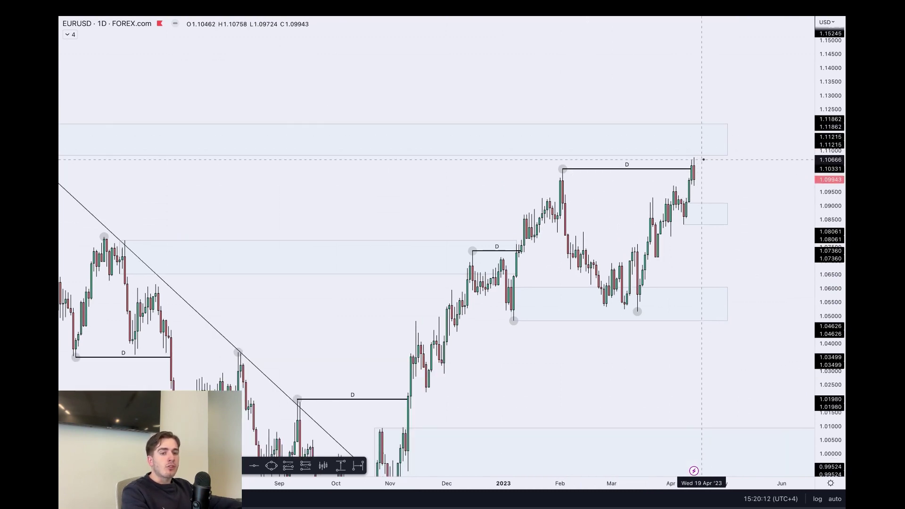
scroll(322, 181, down, 5)
mouse_move(356, 125)
mouse_down()
mouse_move(287, 151)
mouse_move(319, 125)
mouse_up()
key(Delete)
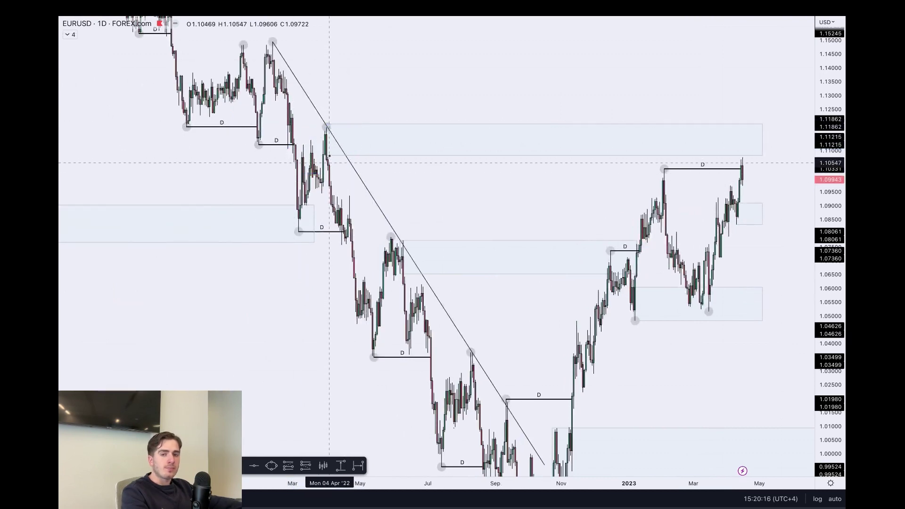
scroll(331, 158, up, 3)
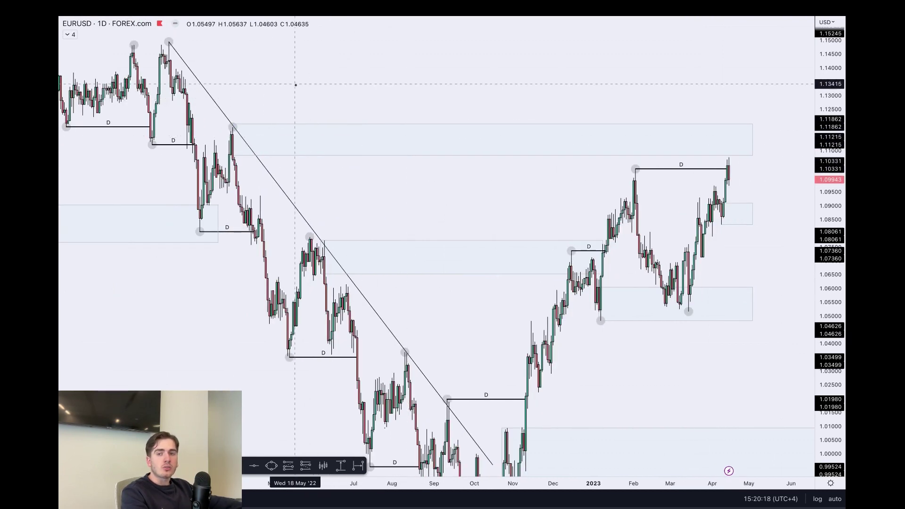
scroll(295, 85, up, 6)
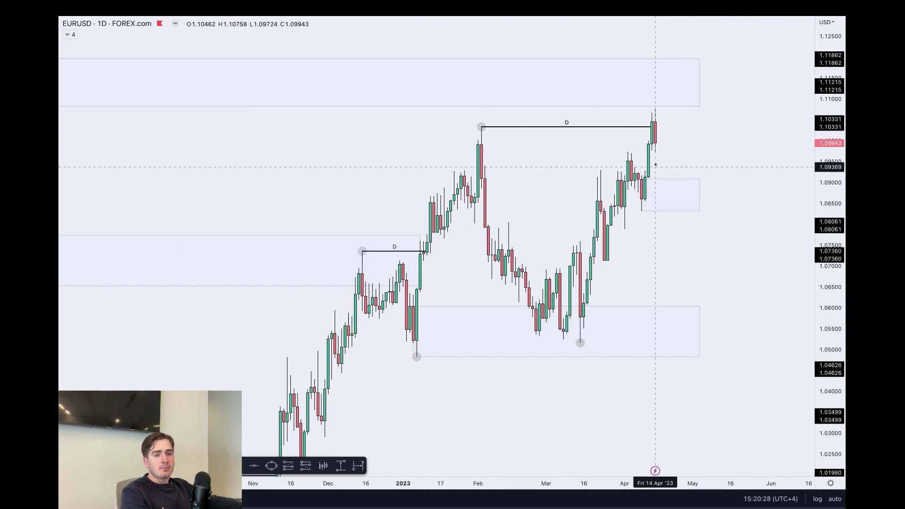
Extend the small April demand zone back to the early April high at about 1.097, then sketch and delete an upward arrow into supply.
drag(641, 179, 631, 153)
click(661, 220)
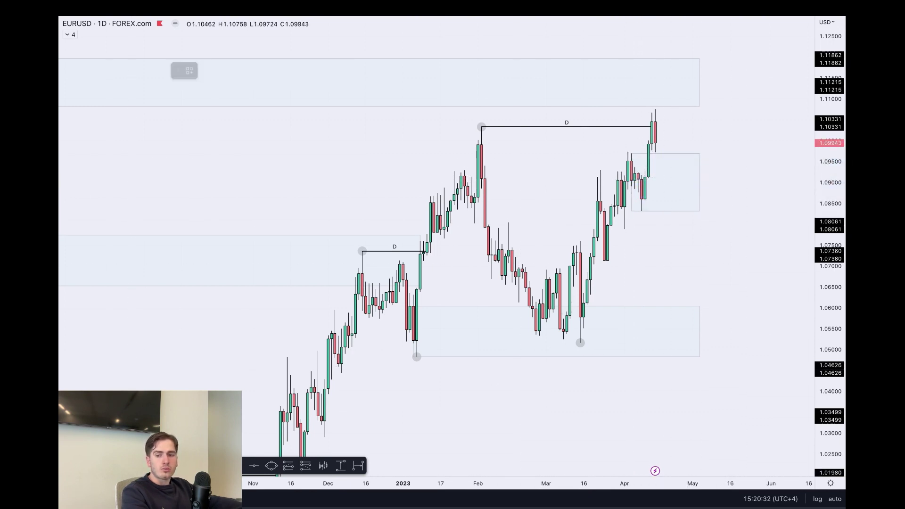
mouse_move(634, 156)
mouse_down()
mouse_move(658, 168)
mouse_move(668, 151)
mouse_move(665, 161)
mouse_move(677, 92)
mouse_up()
key(Delete)
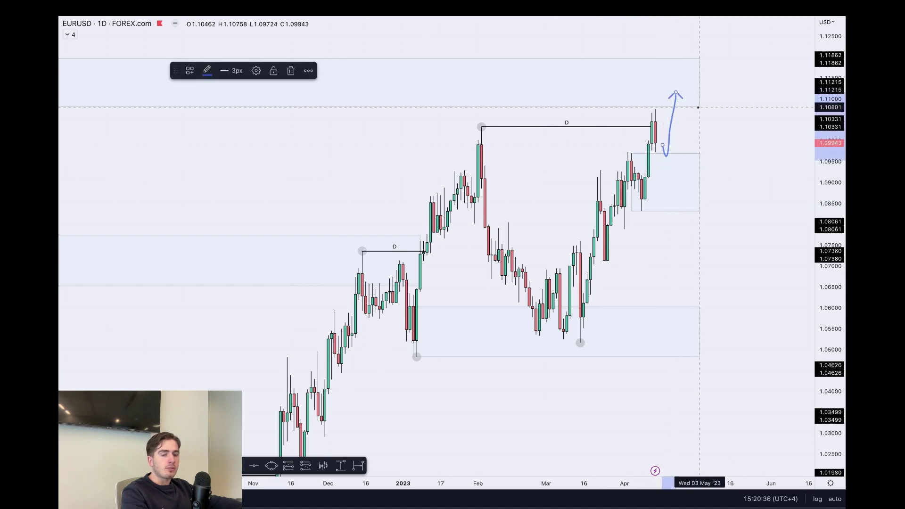
key(Delete)
Restore the small April demand zone to its original narrower range, with the upper edge at about 1.091.
drag(630, 153, 642, 179)
click(749, 158)
scroll(720, 176, up, 2)
drag(691, 158, 744, 224)
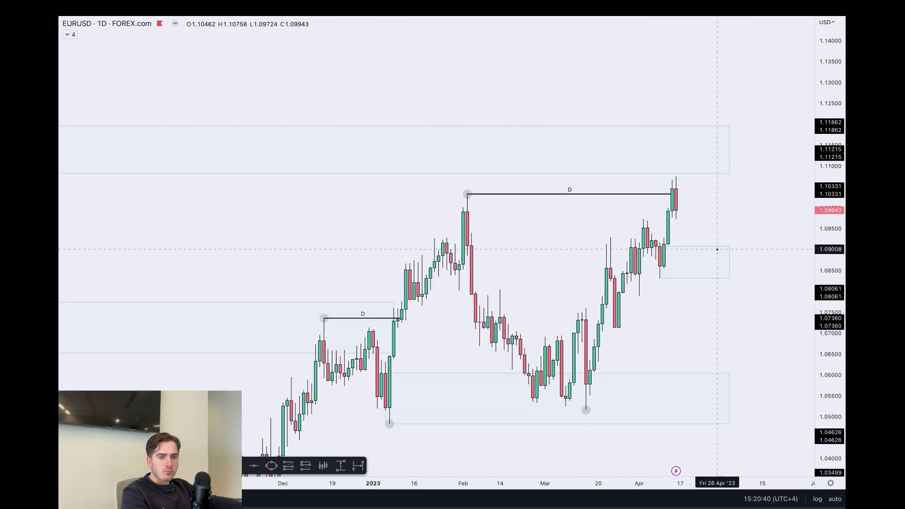
Sketch a path from the current price into the April demand zone, up to supply and down to about 1.067, deleting each mark.
click(221, 465)
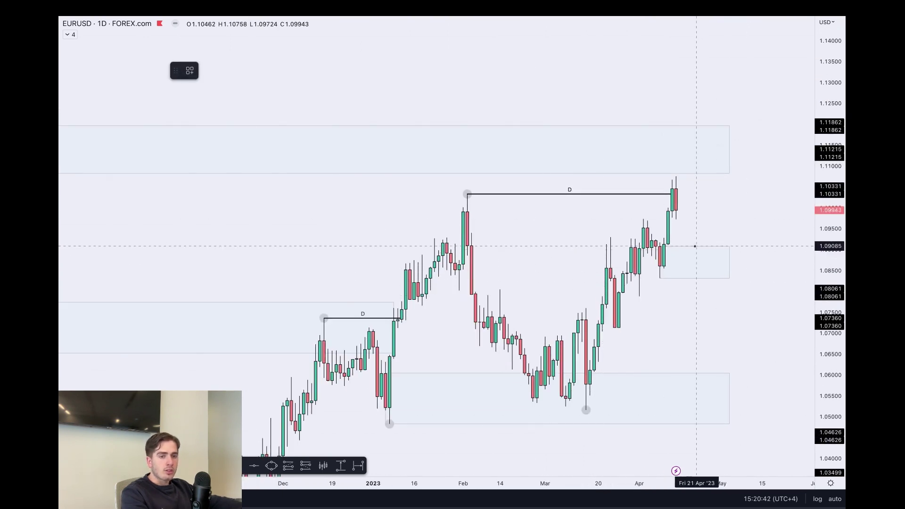
mouse_move(690, 252)
mouse_down()
mouse_move(649, 280)
mouse_move(678, 250)
mouse_move(728, 164)
mouse_move(766, 295)
mouse_up()
key(Delete)
key(Delete)
key(Delete)
mouse_move(684, 211)
mouse_down()
mouse_move(699, 261)
mouse_move(720, 165)
mouse_move(761, 344)
mouse_up()
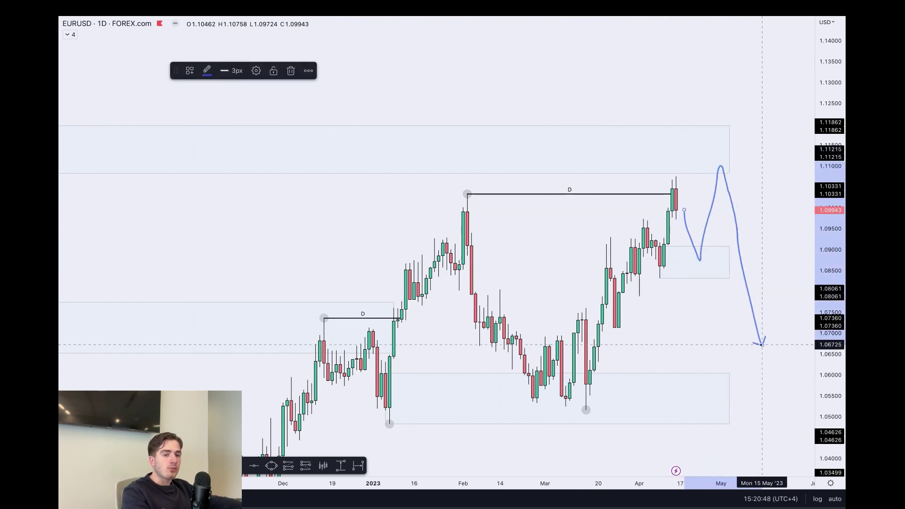
key(Delete)
Extend the small April demand zone back to the early April high, with the upper edge at about 1.097.
drag(761, 249, 755, 221)
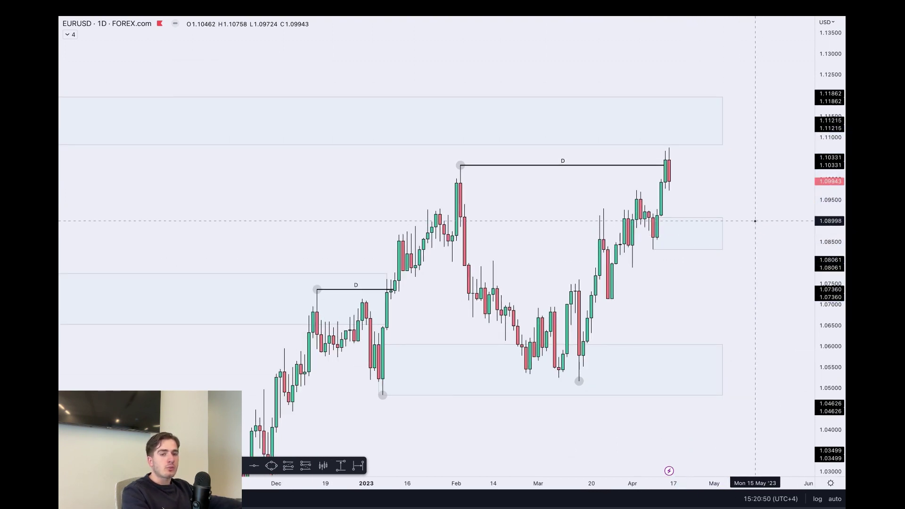
click(668, 234)
drag(657, 218, 652, 203)
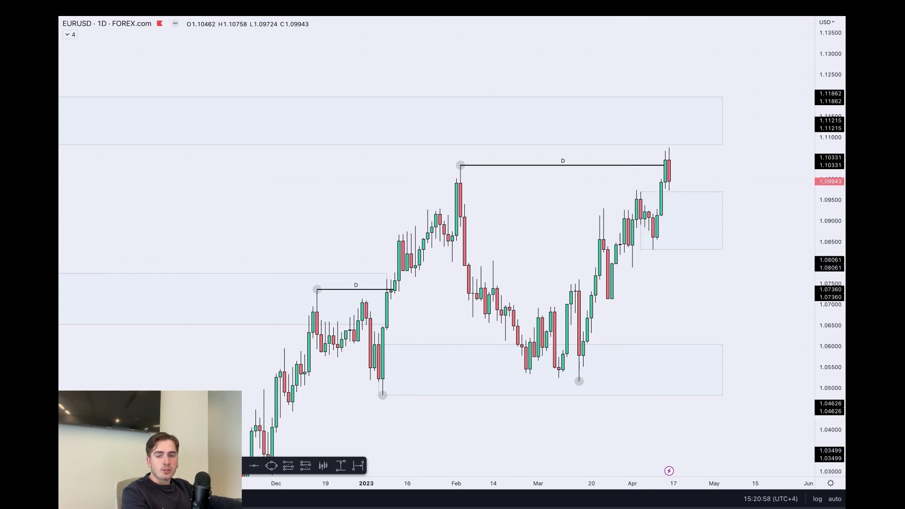
Draw rectangles over the mid-March range (1.07600 to 1.05228), the 23 March pullback (1.08558 to 1.07041) and the end-of-March pullback.
click(237, 465)
click(579, 279)
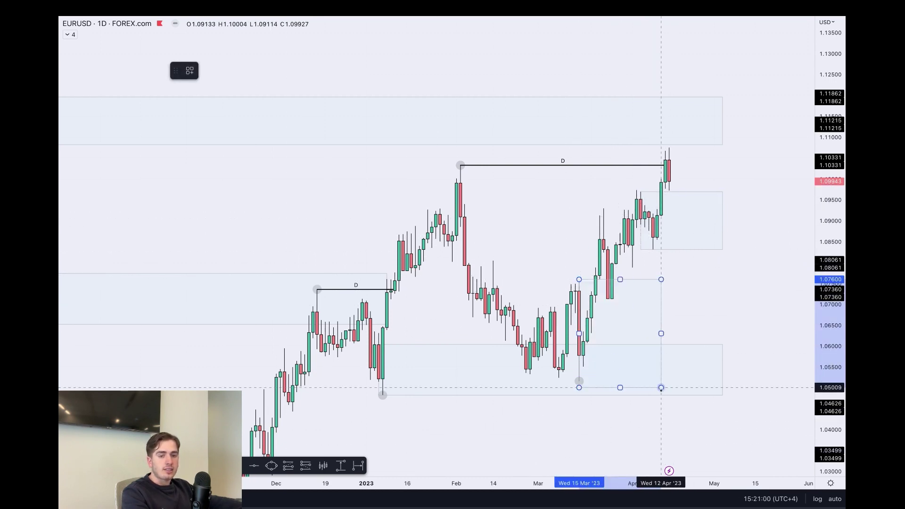
click(652, 378)
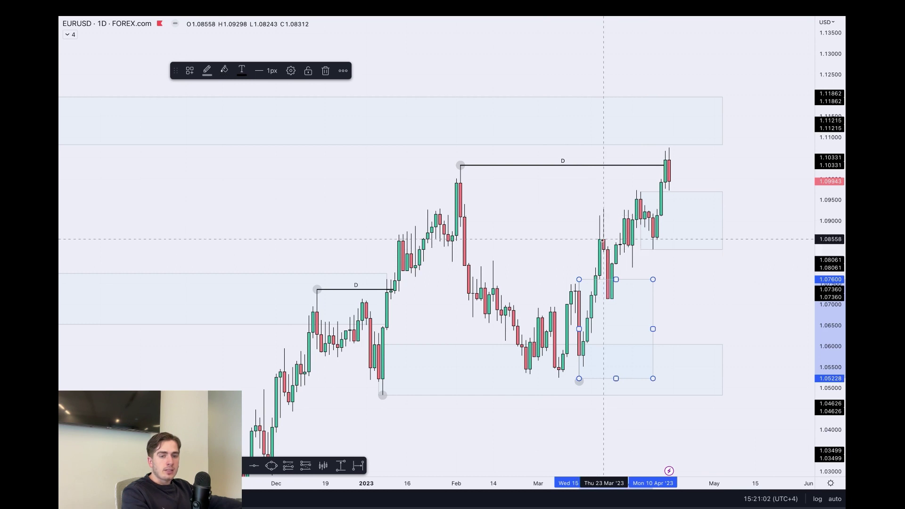
key(alt+shift+r)
click(603, 239)
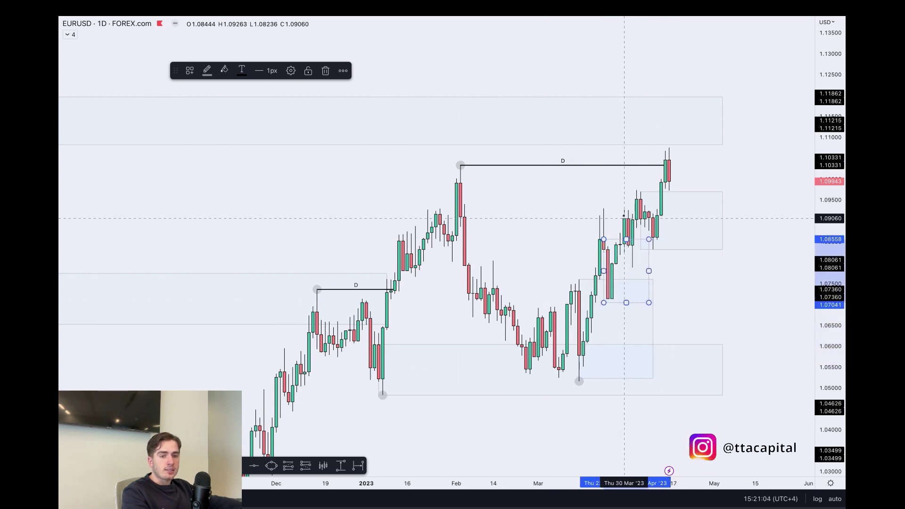
drag(628, 210, 669, 265)
click(691, 260)
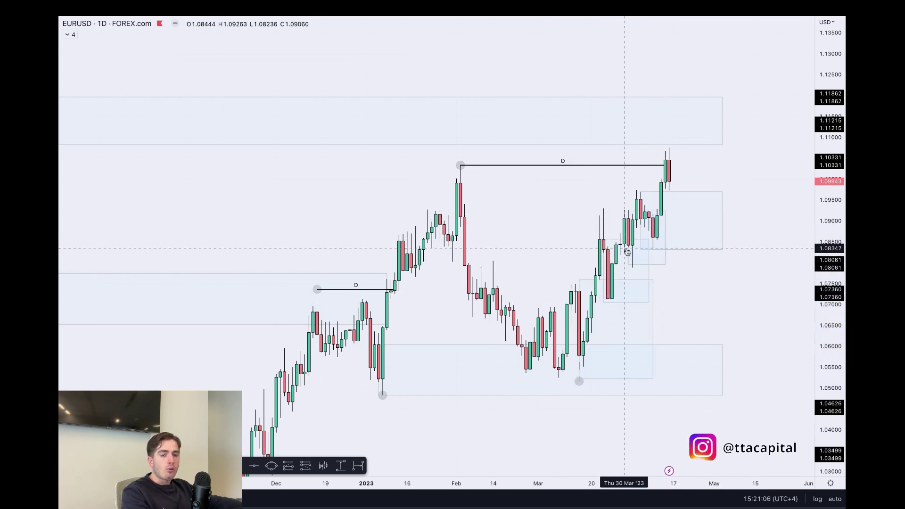
Delete the three rectangles marking the March pullbacks, keeping the April demand zone.
click(648, 273)
key(Delete)
click(665, 236)
key(Delete)
key(ctrl+z)
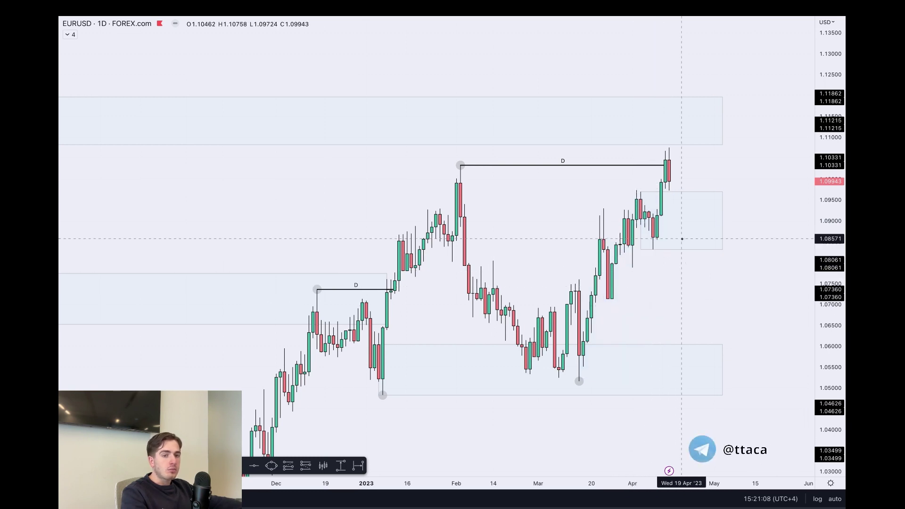
Narrow the April demand zone to start at the 10 April candle, then return it to the early April high.
click(639, 192)
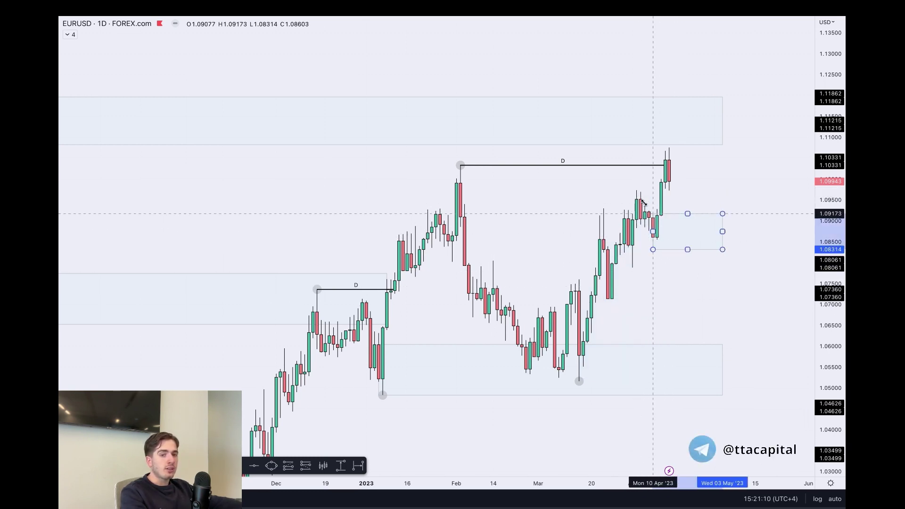
click(707, 214)
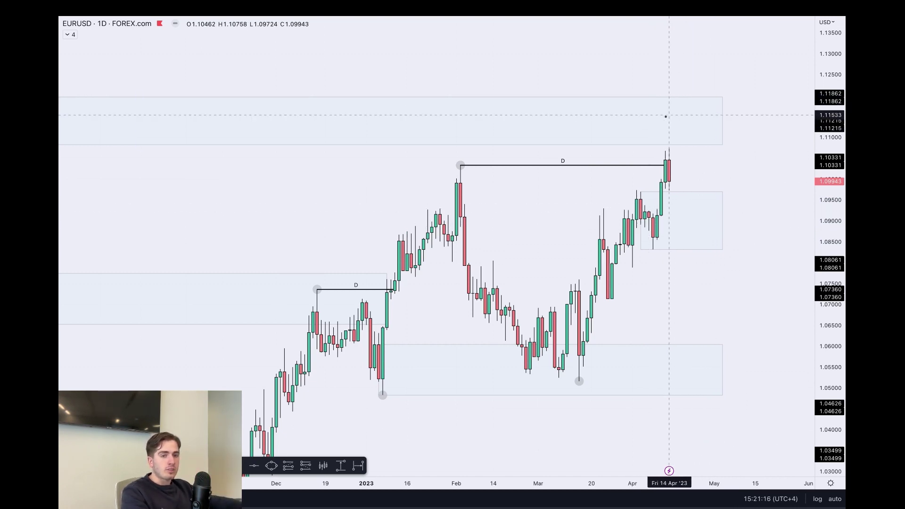
click(642, 192)
Sketch a downward move from the daily supply zone and an upward arrow through it to about 1.125, deleting both.
scroll(707, 186, down, 5)
scroll(711, 182, up, 5)
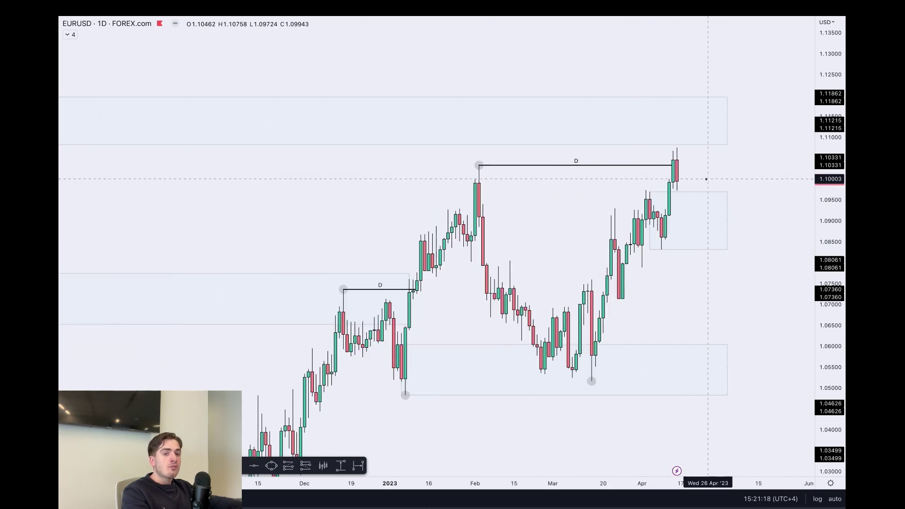
click(219, 465)
mouse_move(697, 138)
mouse_down()
mouse_move(707, 228)
mouse_move(748, 360)
mouse_up()
key(Delete)
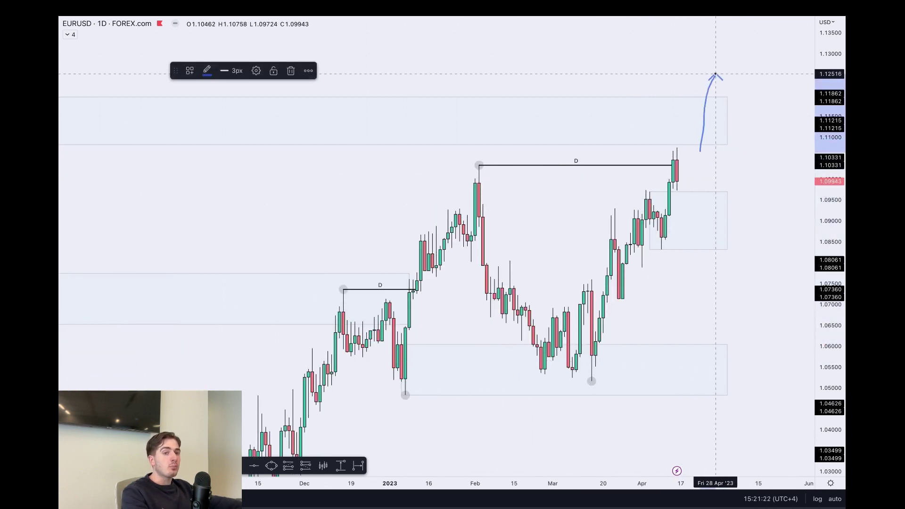
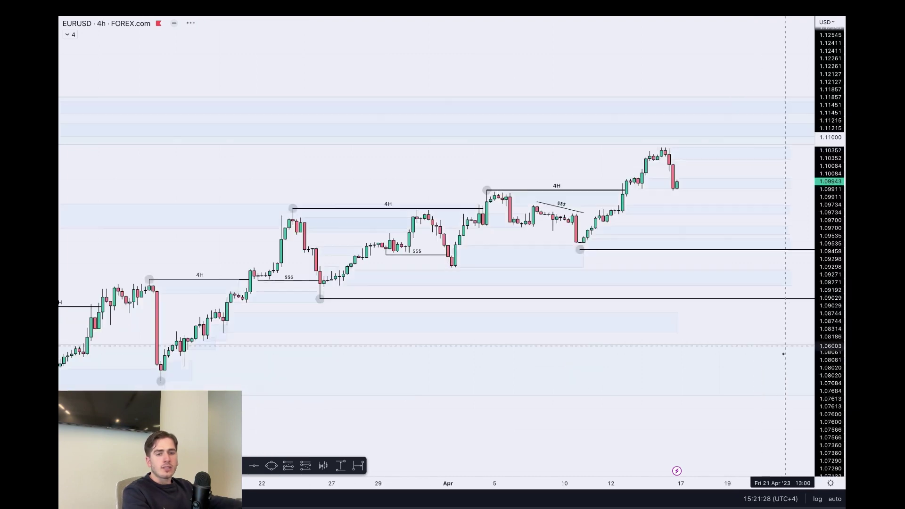
Compare the April rally and its demand zones on the 4-hour and daily intervals, returning to the 4H interval.
scroll(713, 206, up, 3)
scroll(712, 205, up, 3)
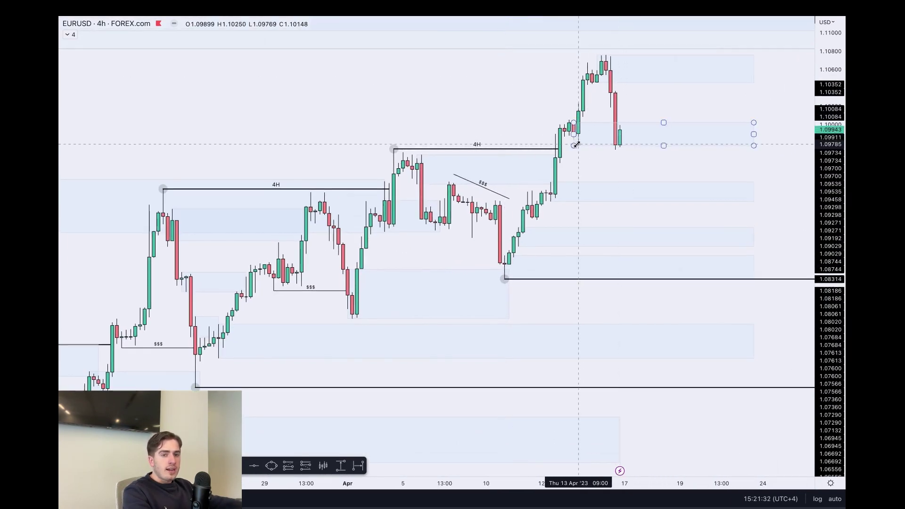
text(1D)
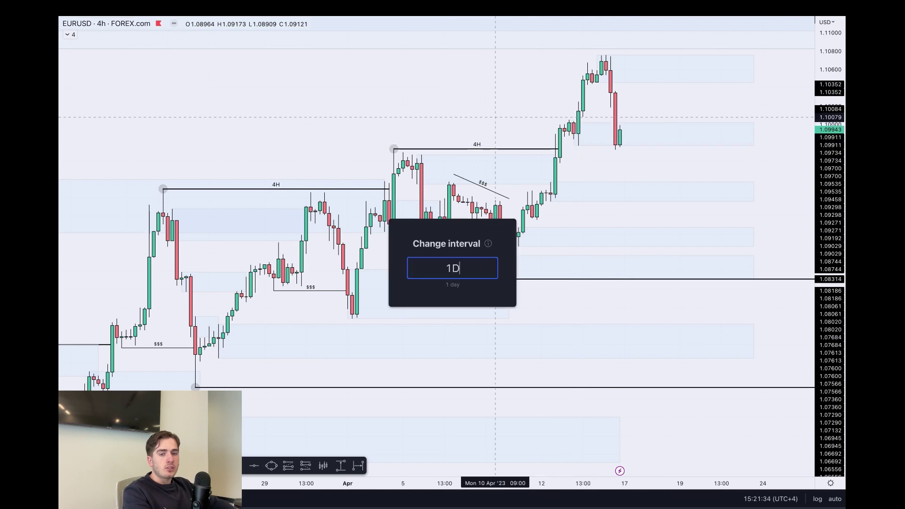
key(Return)
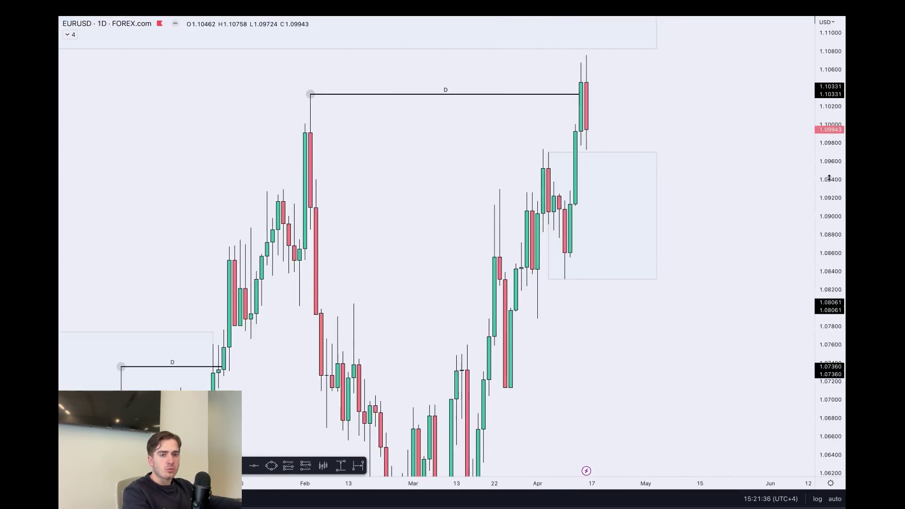
scroll(802, 384, down, 2)
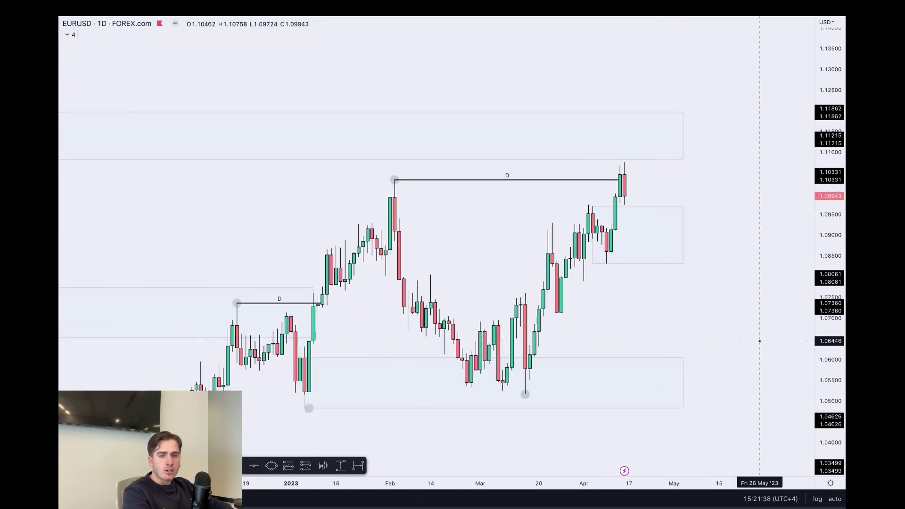
text(4H)
key(Return)
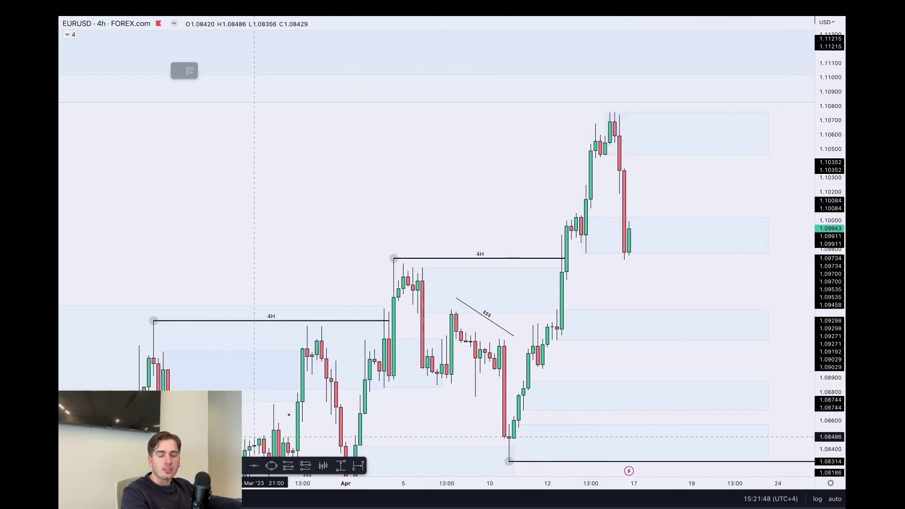
Mark the 13 April high at 1.10677 with a short horizontal line to the 14 April candle, using the 4H Liquidity template.
click(610, 123)
click(679, 175)
click(606, 124)
click(189, 70)
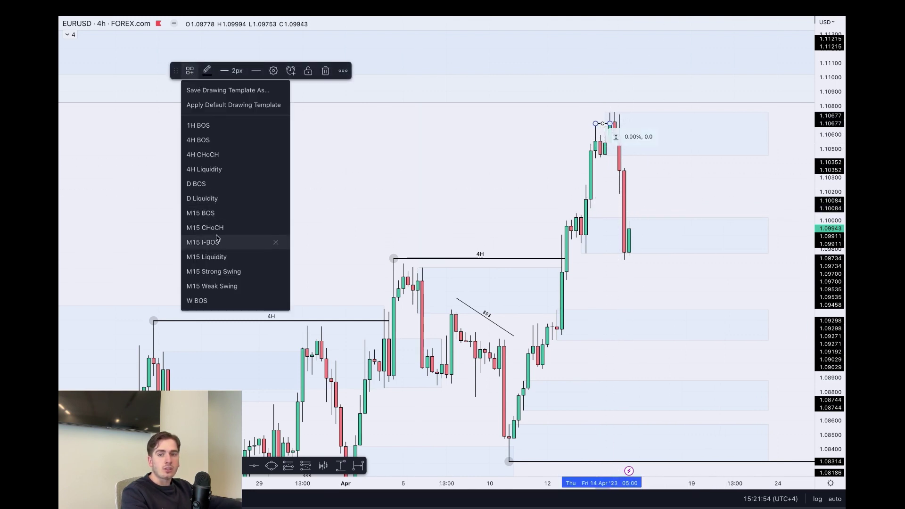
click(230, 168)
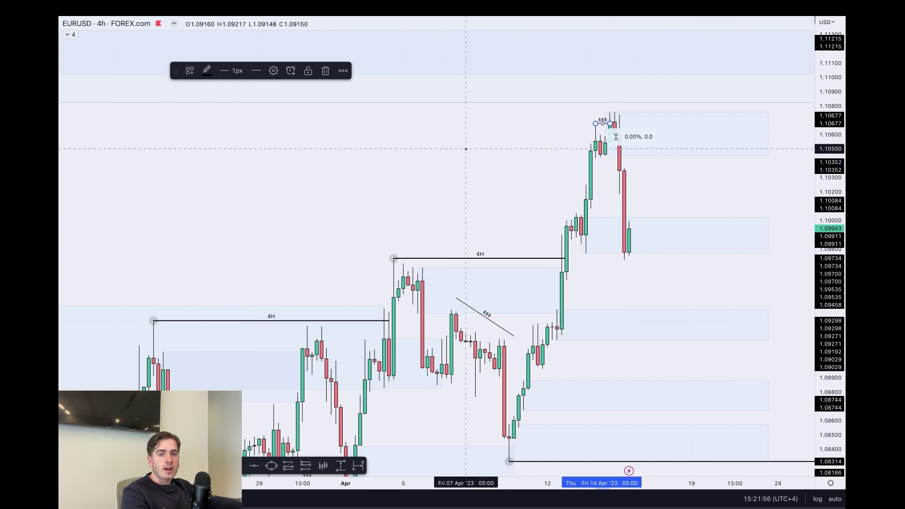
click(600, 159)
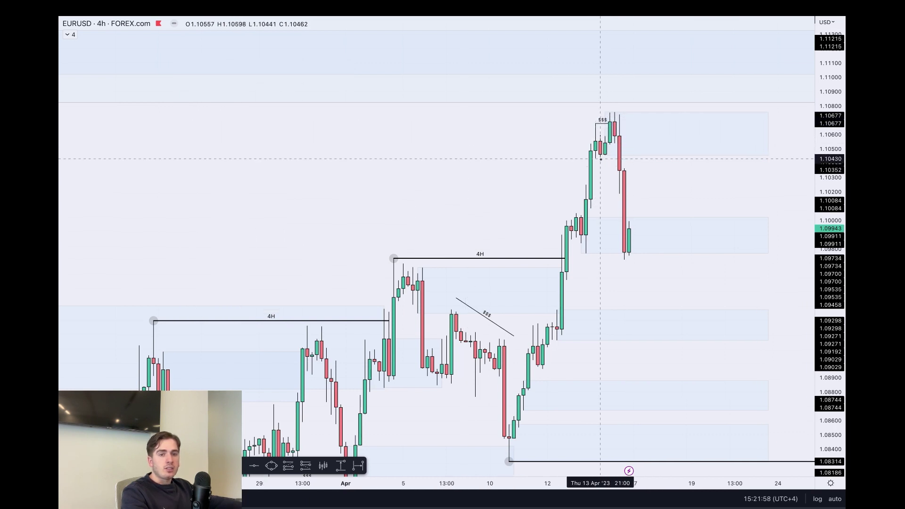
click(608, 123)
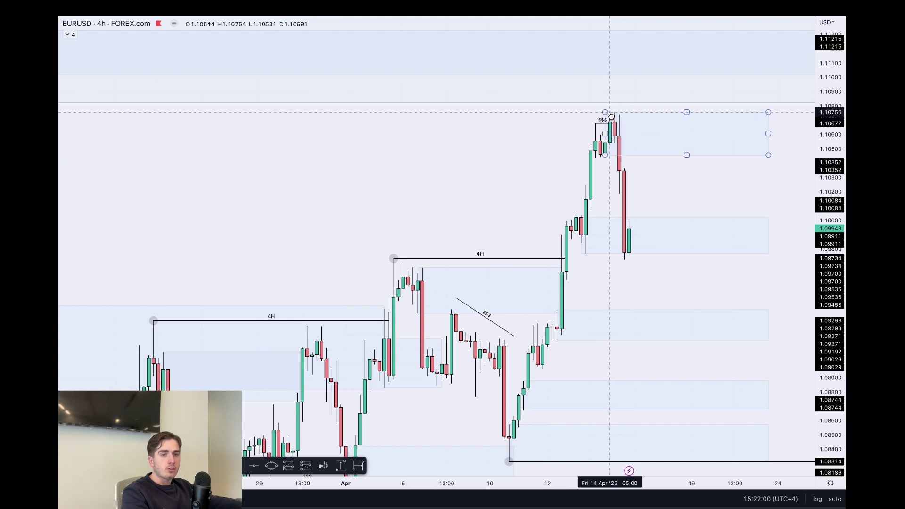
click(610, 124)
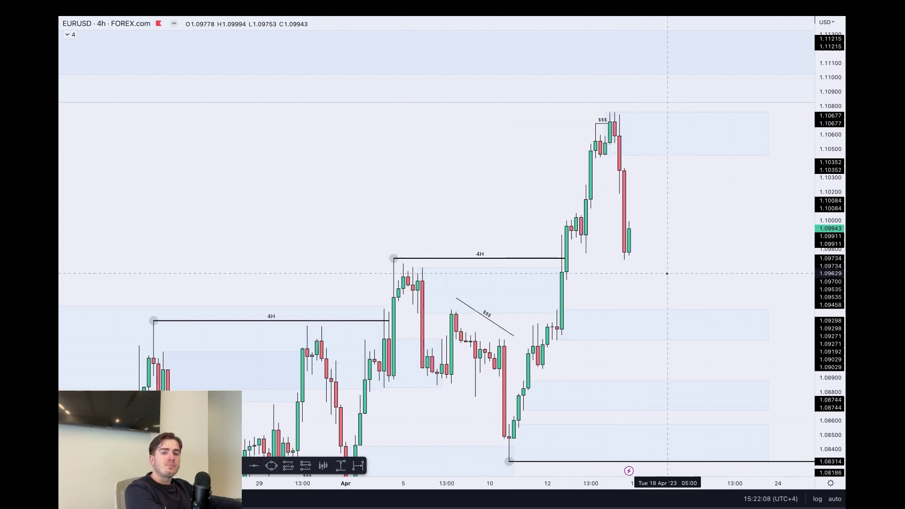
Sketch a rise into the mid-April 4H supply zone and a fall to about 1.091, undoing the path that continues from it.
drag(664, 274, 635, 252)
scroll(780, 271, down, 1)
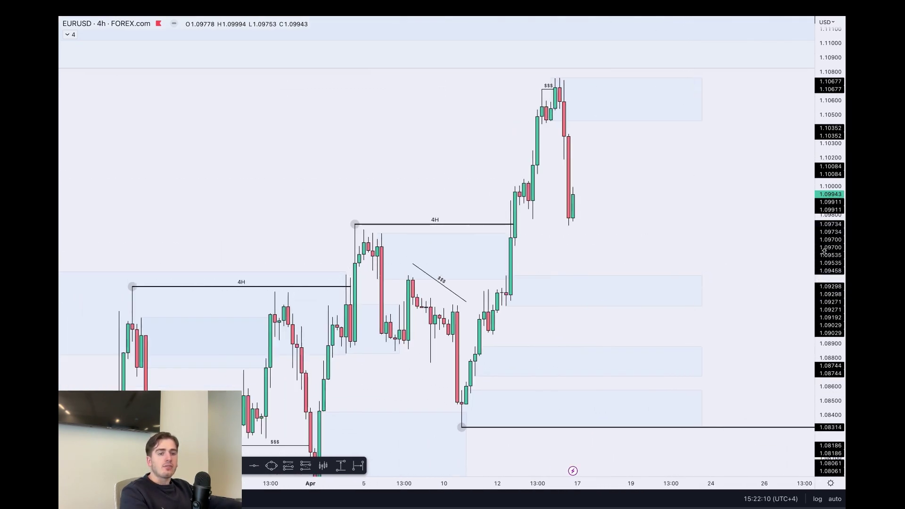
drag(822, 253, 822, 365)
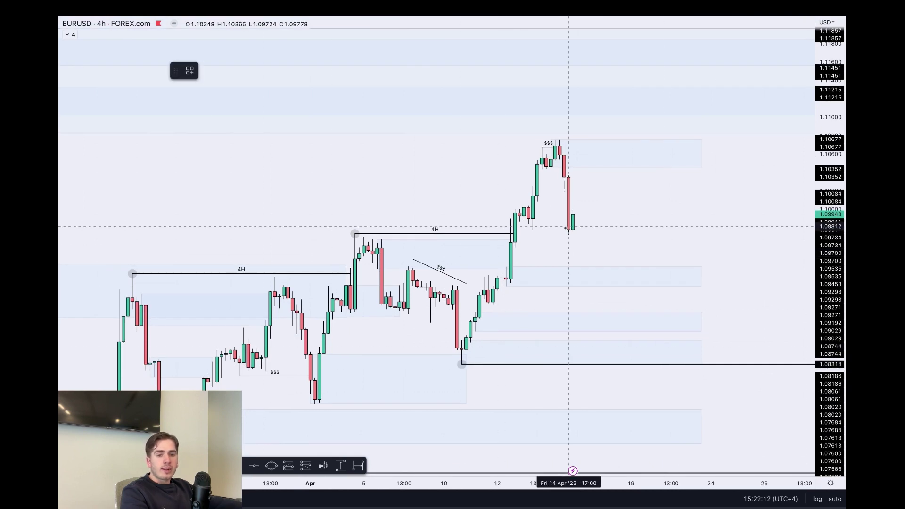
mouse_move(581, 225)
mouse_down()
mouse_move(596, 158)
mouse_move(635, 292)
mouse_up()
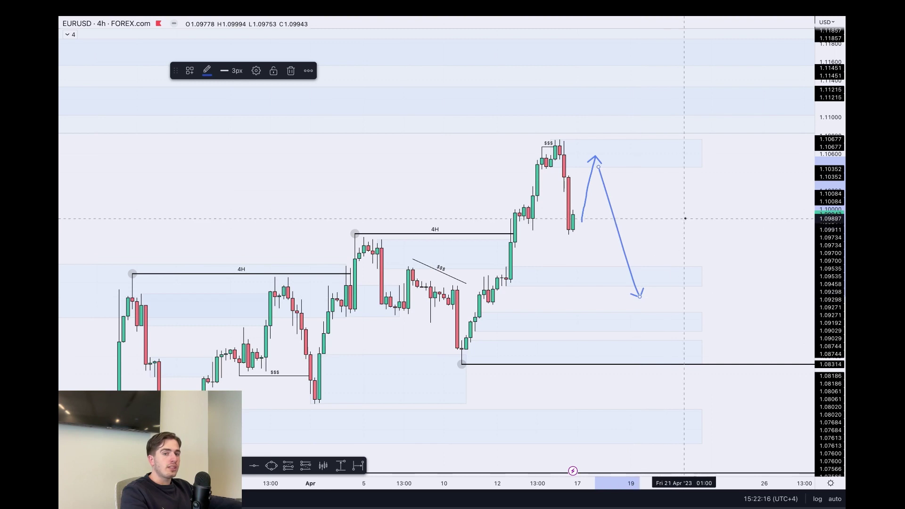
mouse_move(643, 296)
mouse_down()
mouse_move(681, 90)
mouse_move(759, 311)
mouse_up()
key(super+z)
Sketch a fall from the daily supply zones, a rise through them and a mark at the mid-April high, undoing all sketches.
mouse_move(718, 79)
mouse_down()
mouse_move(654, 92)
mouse_move(678, 70)
mouse_move(712, 188)
mouse_move(747, 222)
mouse_move(759, 267)
mouse_up()
key(super+z)
drag(705, 105, 743, 32)
key(super+z)
key(super+z)
key(super+z)
key(ctrl+z)
mouse_move(569, 137)
mouse_down()
mouse_move(530, 153)
mouse_move(560, 138)
mouse_up()
key(ctrl+z)
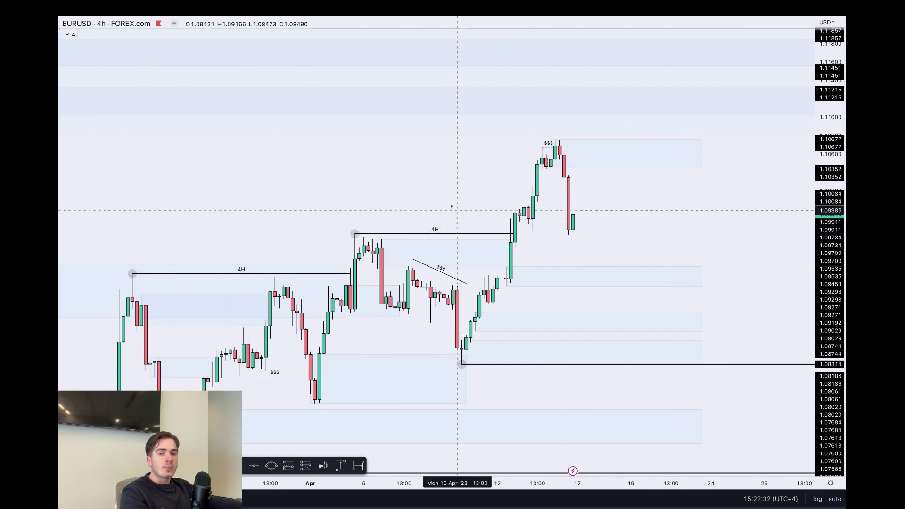
Sketch a liquidity grab above a swing high, its break lower and retest, and trace the mid-April top, undoing all sketches.
mouse_move(279, 206)
mouse_down()
mouse_move(296, 156)
mouse_move(310, 176)
mouse_move(324, 128)
mouse_up()
mouse_move(296, 156)
mouse_down()
mouse_move(337, 157)
mouse_move(355, 247)
mouse_up()
mouse_move(520, 213)
mouse_down()
mouse_move(551, 159)
mouse_move(572, 230)
mouse_up()
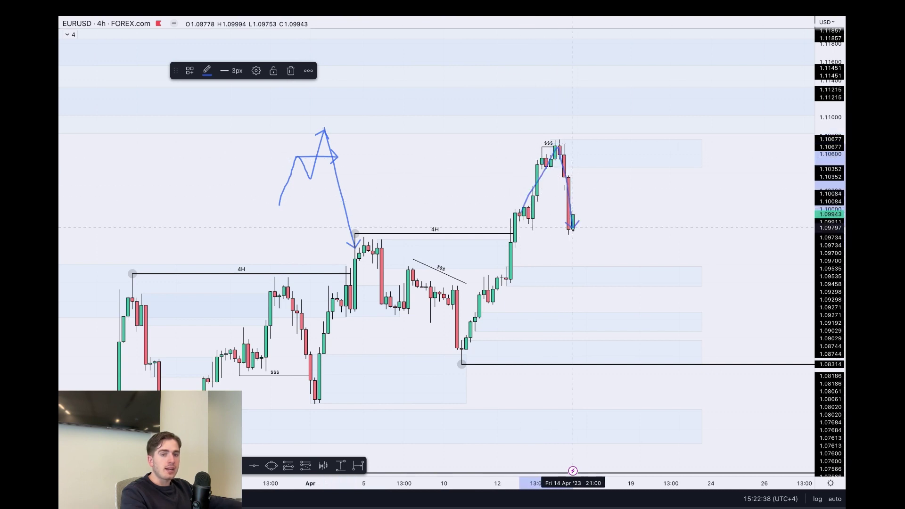
mouse_move(306, 140)
mouse_down()
mouse_move(288, 160)
mouse_move(310, 161)
mouse_up()
drag(322, 131, 375, 140)
drag(322, 160, 403, 161)
mouse_move(355, 238)
mouse_down()
mouse_move(364, 142)
mouse_move(412, 234)
mouse_up()
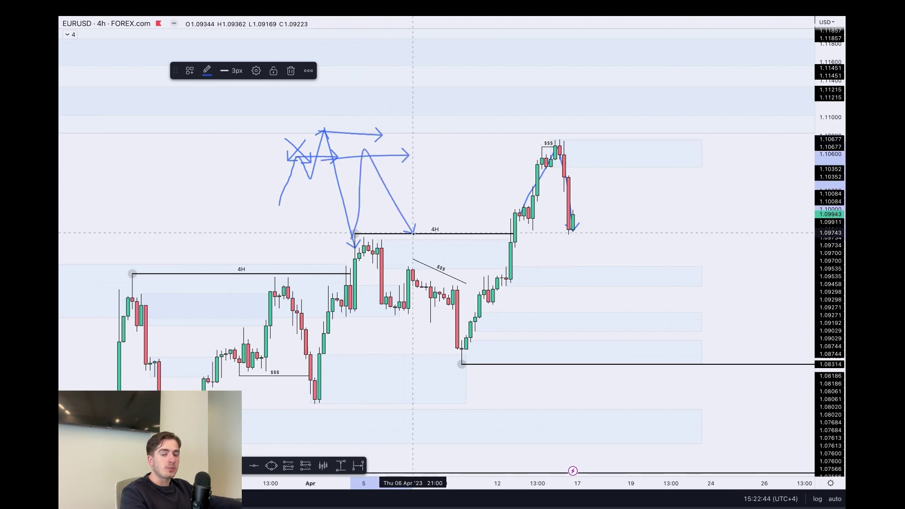
key(ctrl+z)
key(ctrl+z)
key(ctrl+z)
key(ctrl+z)
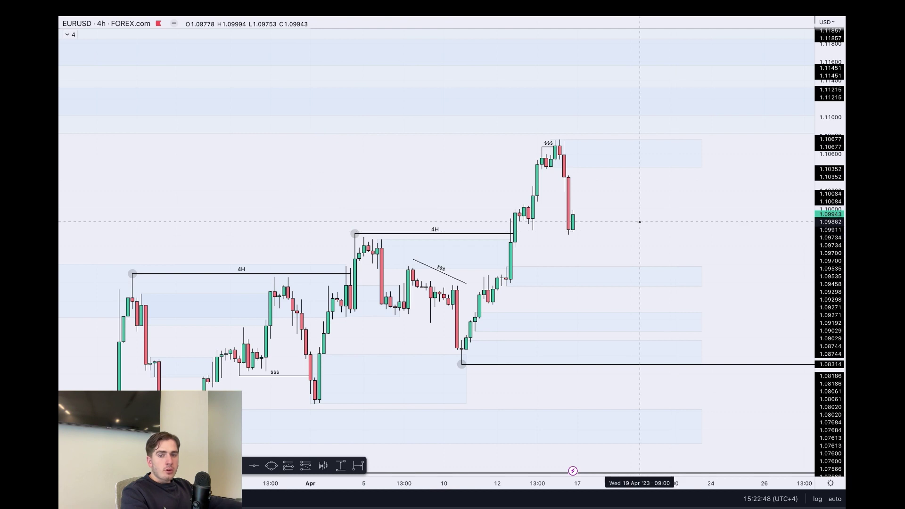
Sketch a fall from the current price into the upper 4H demand zone, with upward reaction arrows from the demand zones below.
scroll(639, 222, down, 2)
drag(680, 228, 662, 187)
scroll(597, 200, up, 2)
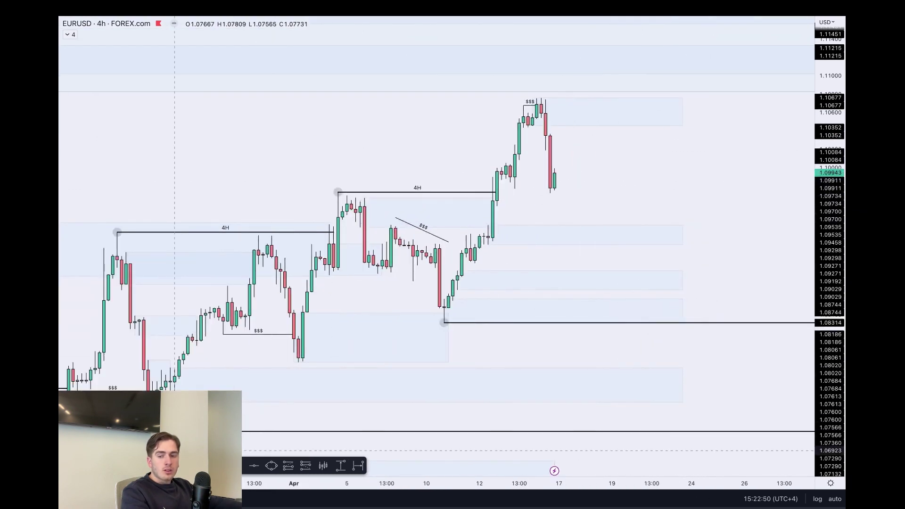
mouse_move(555, 173)
mouse_down()
mouse_move(587, 254)
mouse_move(589, 228)
mouse_up()
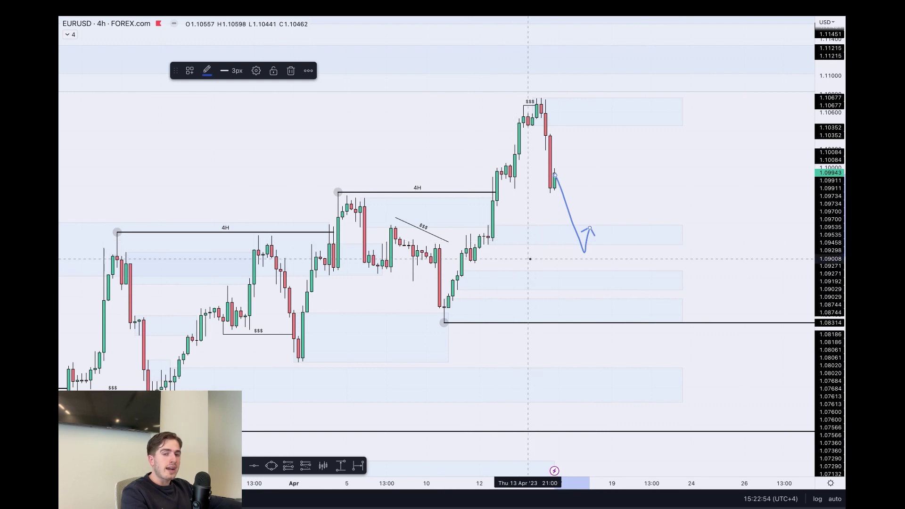
drag(590, 278, 607, 249)
drag(604, 306, 621, 253)
Mark the 10 April low and mid-April high with curved arrows, sketch alternative falls into demand, and clear the sketches on the 4H interval.
drag(426, 315, 460, 332)
mouse_move(523, 94)
mouse_down()
mouse_move(542, 76)
mouse_move(556, 89)
mouse_up()
mouse_move(558, 174)
mouse_down()
mouse_move(589, 105)
mouse_move(657, 276)
mouse_up()
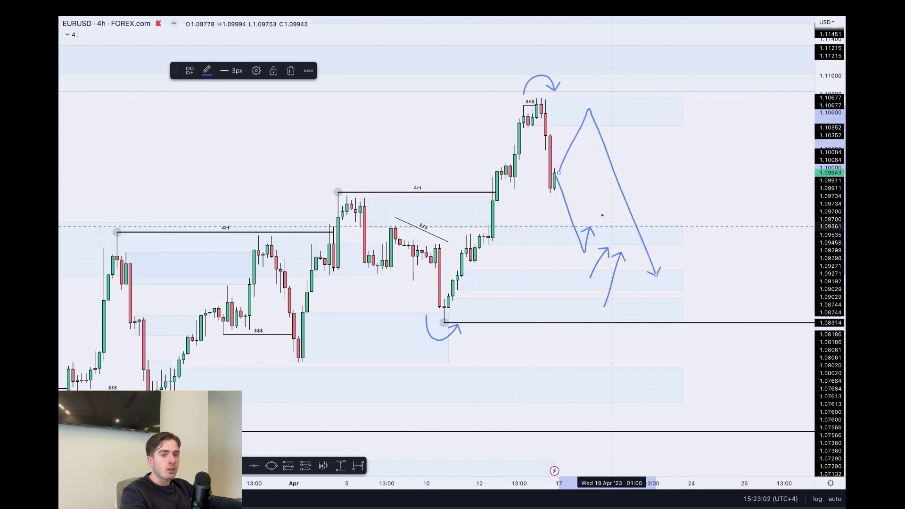
key(Delete)
drag(540, 179, 568, 243)
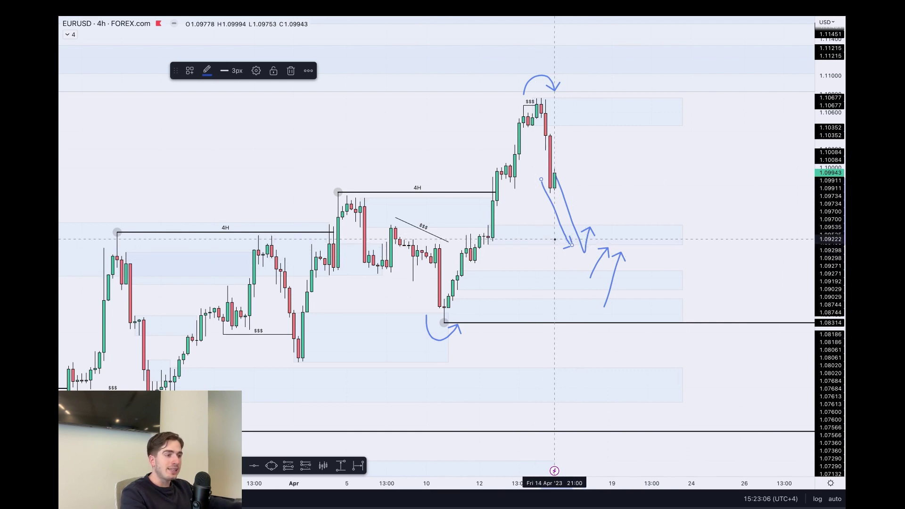
text(4H)
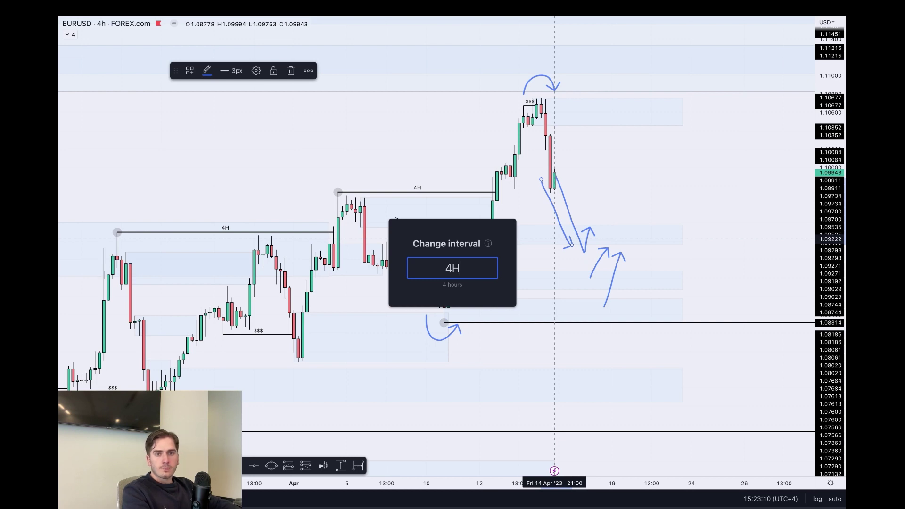
key(Return)
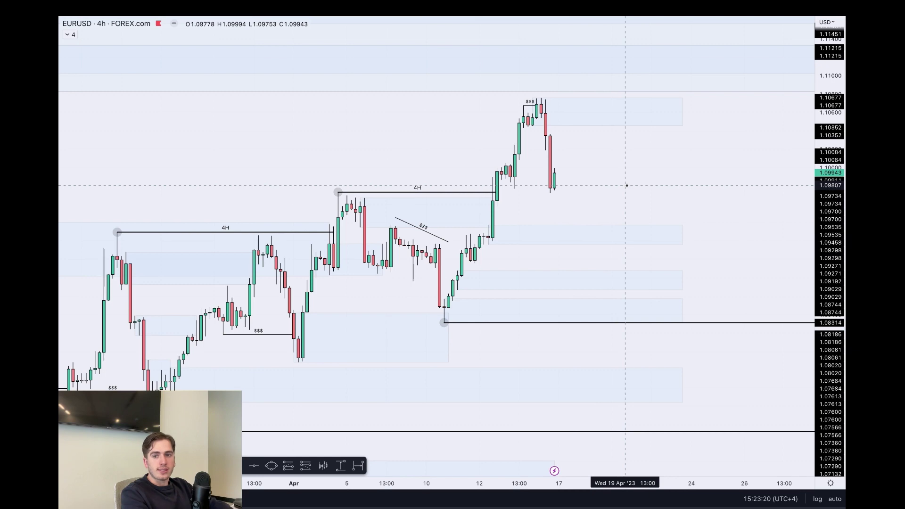
Switch to the 15-minute interval and examine the 13–14 April structure and supply and demand zones.
text(15)
key(Return)
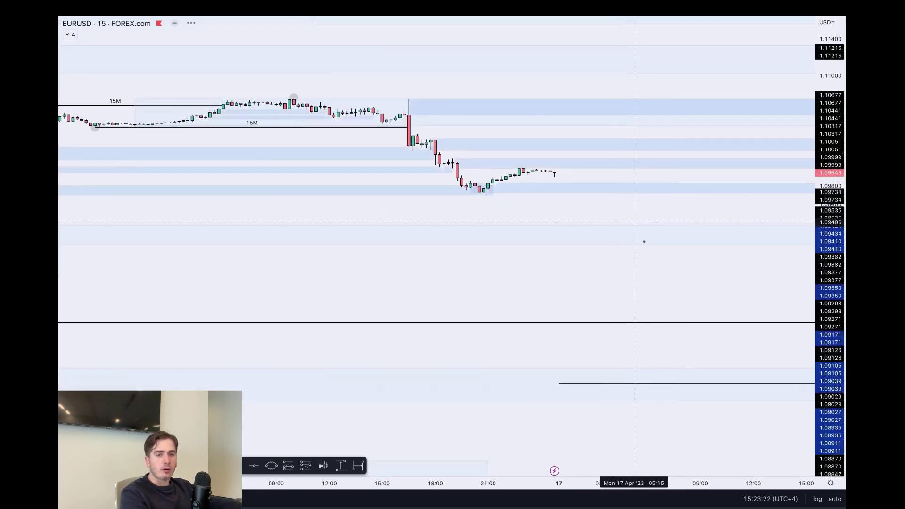
drag(751, 293, 773, 380)
drag(829, 302, 829, 179)
scroll(701, 274, up, 1)
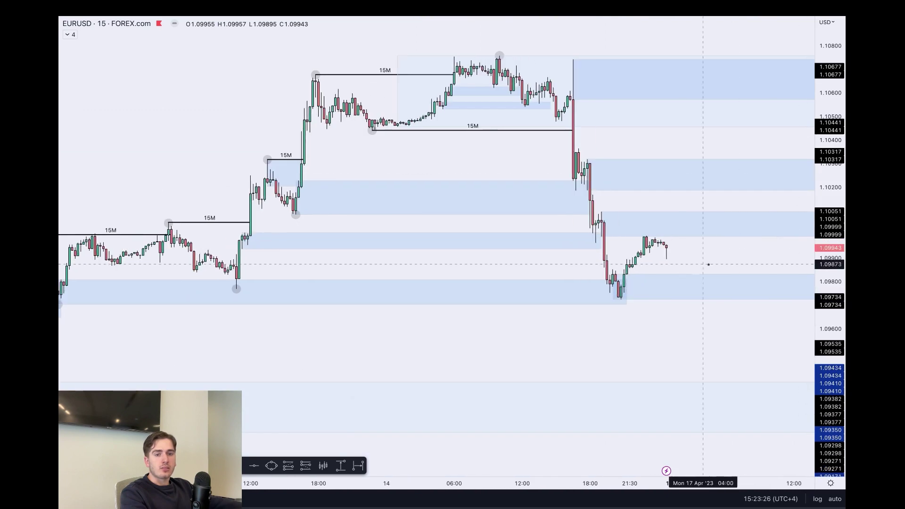
Sketch a dip into the 15-minute demand zone near 1.098, a rise to about 1.106 and a fall back to demand.
drag(727, 258, 578, 267)
scroll(589, 264, down, 3)
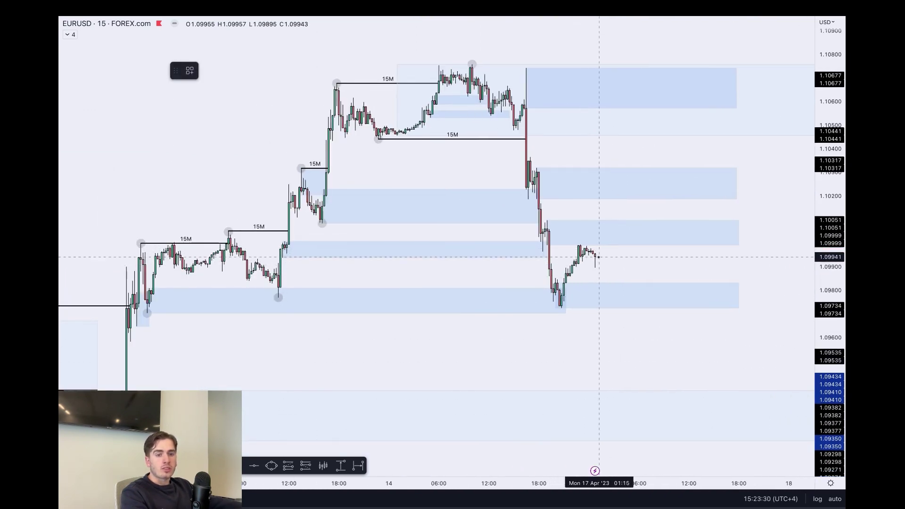
mouse_move(594, 253)
mouse_down()
mouse_move(604, 297)
mouse_move(616, 257)
mouse_up()
mouse_move(635, 187)
mouse_down()
mouse_move(657, 99)
mouse_move(703, 296)
mouse_up()
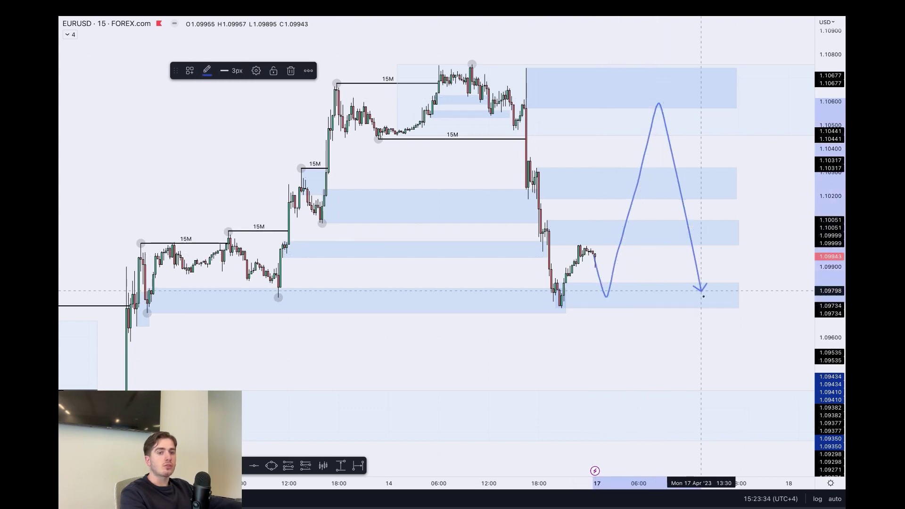
Circle the origin of the 14 April drop and cross out the highs along the upper 15M break line, undoing these marks.
mouse_move(546, 72)
mouse_down()
mouse_move(553, 80)
mouse_move(506, 70)
mouse_move(520, 63)
mouse_up()
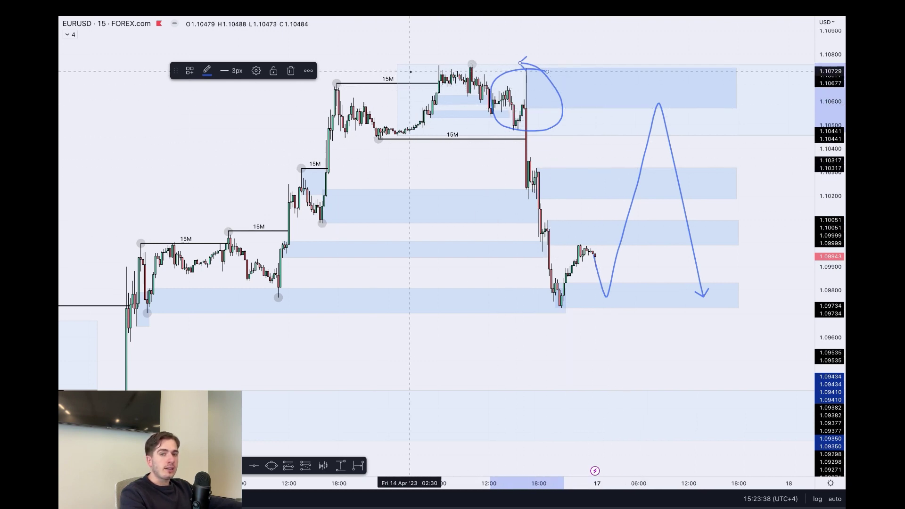
mouse_move(369, 62)
mouse_down()
mouse_move(356, 80)
mouse_move(422, 77)
mouse_move(421, 84)
mouse_up()
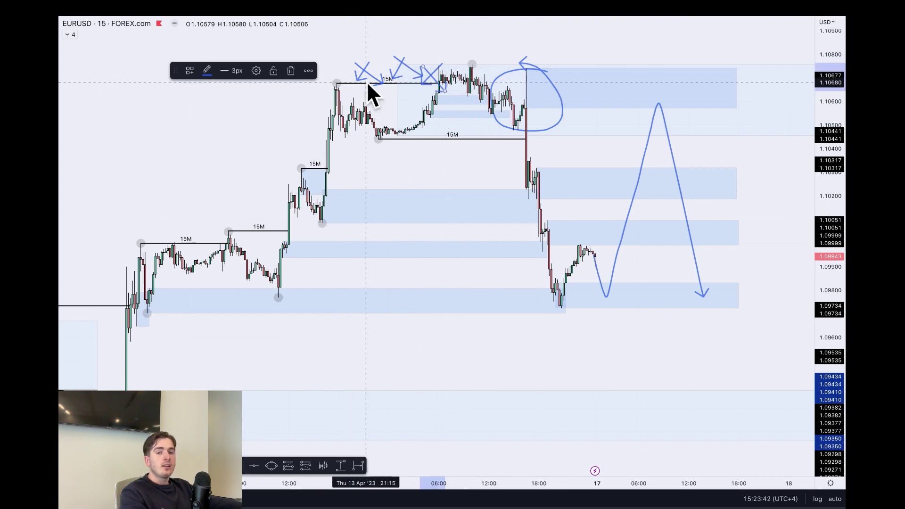
key(Escape)
key(ctrl+z)
key(ctrl+z)
key(ctrl+z)
key(ctrl+z)
key(ctrl+z)
key(ctrl+z)
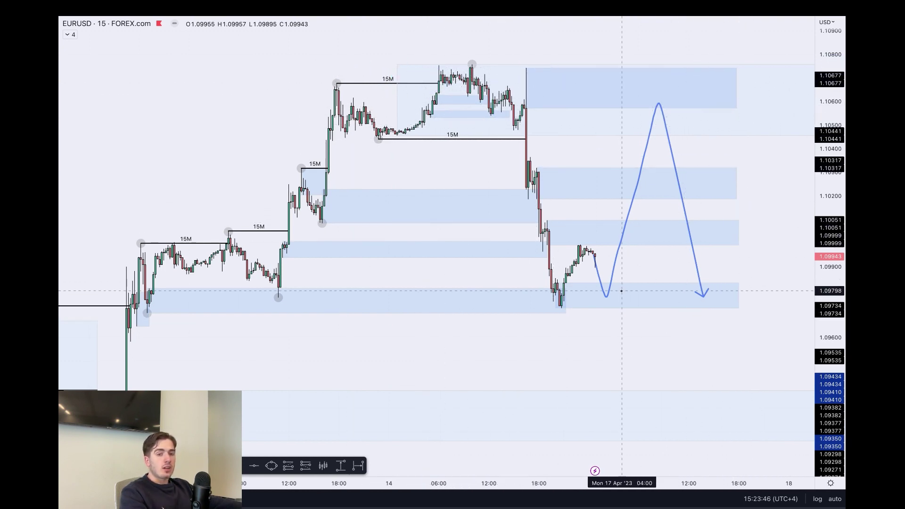
Circle the 12 April consolidation before the rally, then undo it together with the projected 15-minute price path.
scroll(631, 267, down, 3)
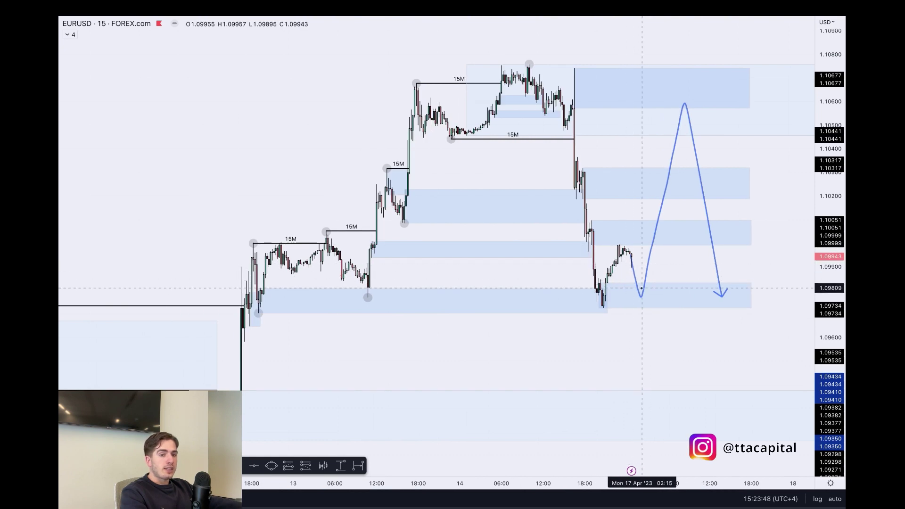
drag(611, 277, 603, 278)
key(ctrl+z)
mouse_move(264, 388)
mouse_down()
mouse_move(170, 424)
mouse_move(275, 394)
mouse_move(235, 384)
mouse_up()
drag(316, 400, 292, 333)
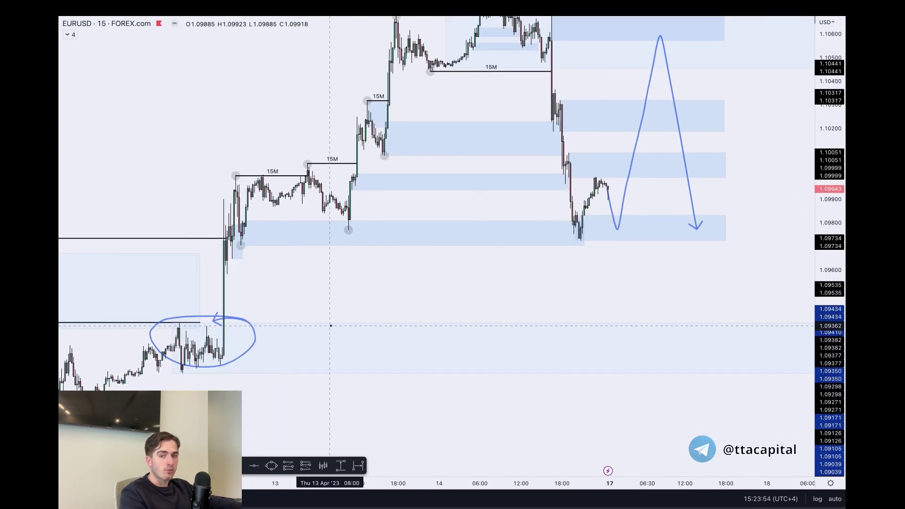
key(ctrl+z)
key(ctrl+z)
key(ctrl+z)
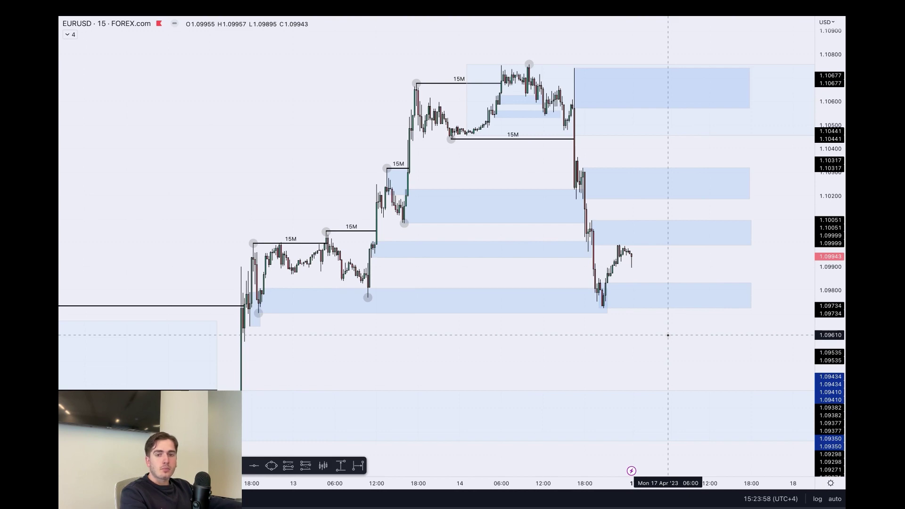
Return EURUSD to the 4-hour interval and compress the price scale to show the March and April structure.
drag(668, 334, 609, 332)
text(4h)
key(Return)
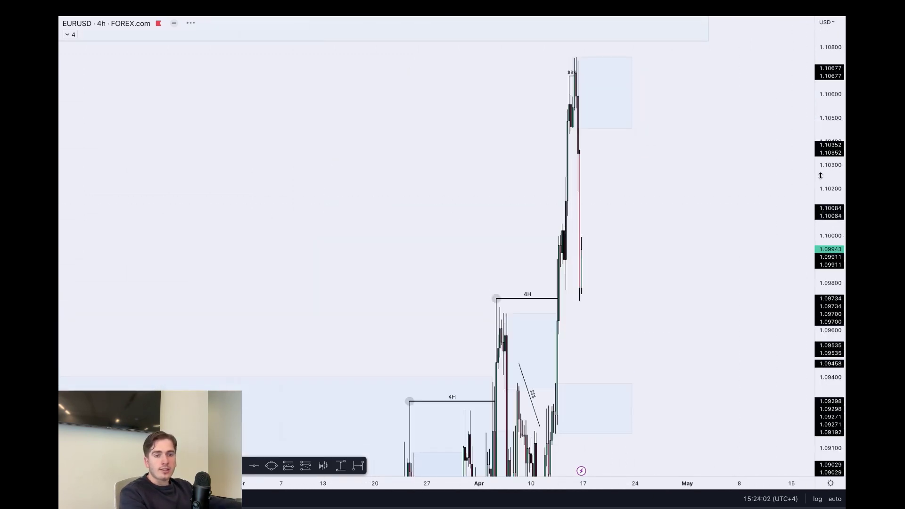
drag(820, 175, 769, 499)
scroll(635, 293, right, 3)
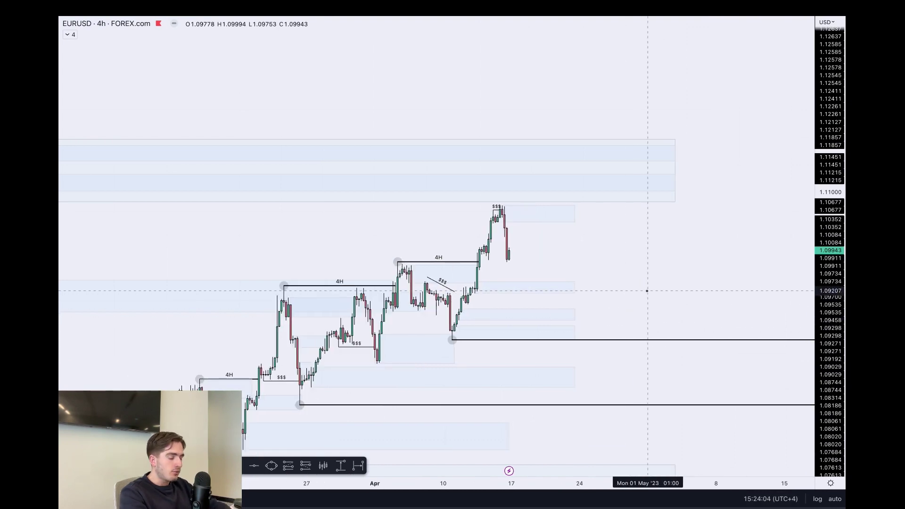
Load the FOREX.com AUDUSD chart and bring its March and April 4H structure into view.
text(audusd)
key(Down)
key(Down)
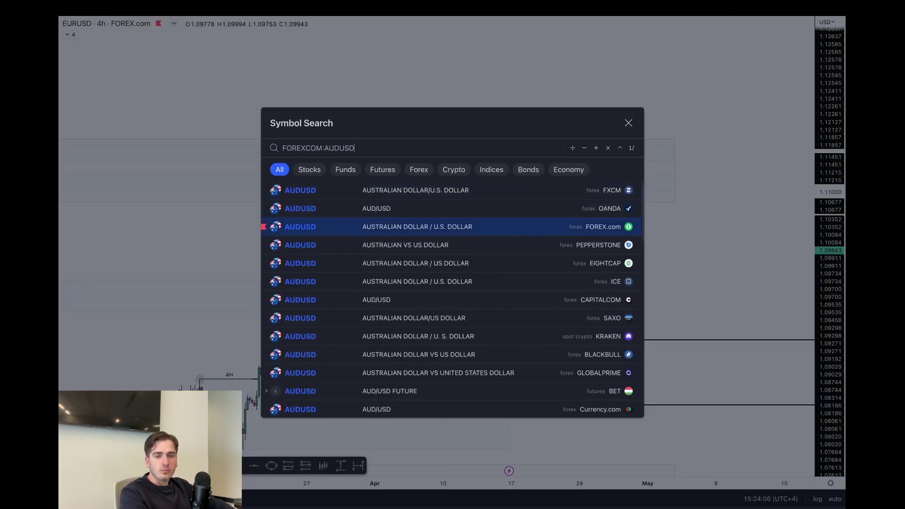
key(Return)
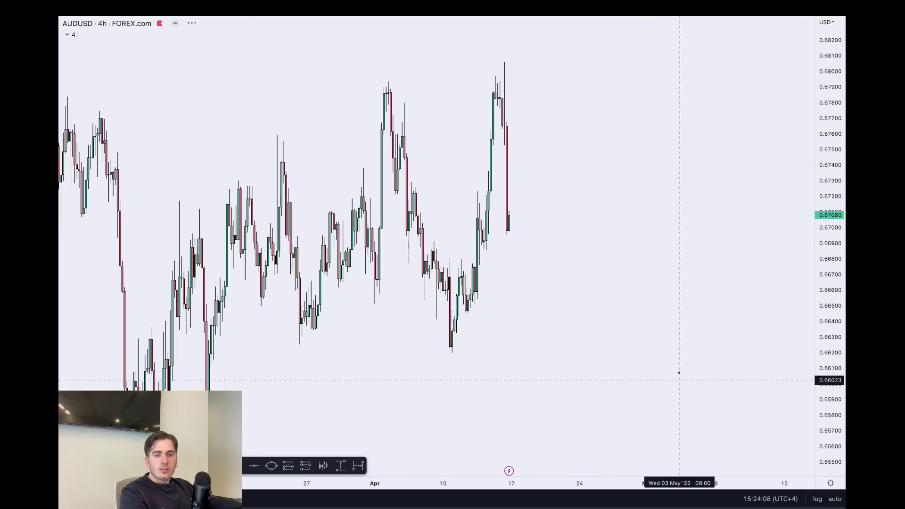
scroll(664, 265, down, 2)
drag(643, 261, 749, 258)
scroll(813, 216, up, 3)
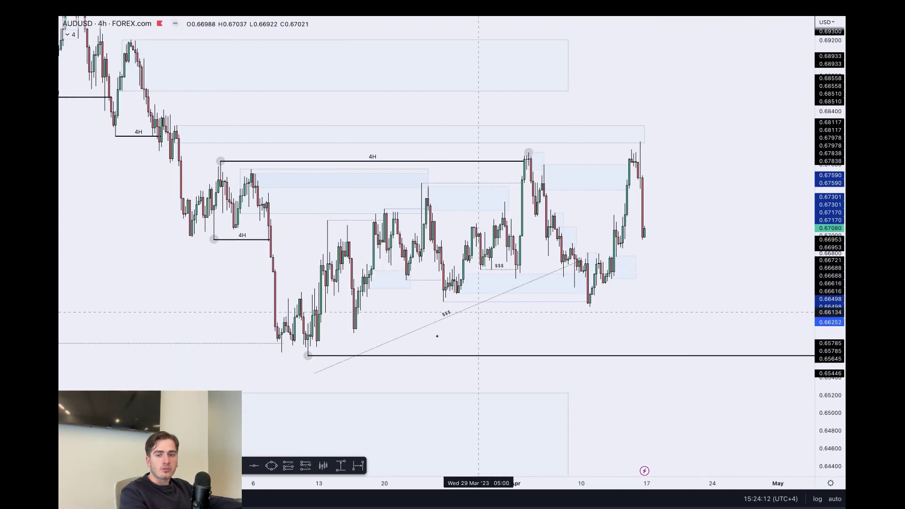
Switch AUDUSD to the 1D interval and mark the August 2022 high and October 2022 low with curved brush arrows.
text(1D)
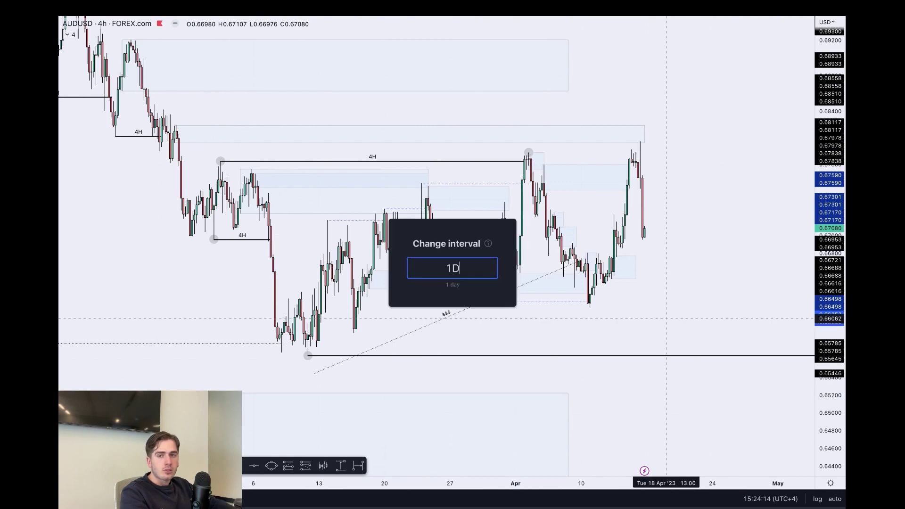
key(Return)
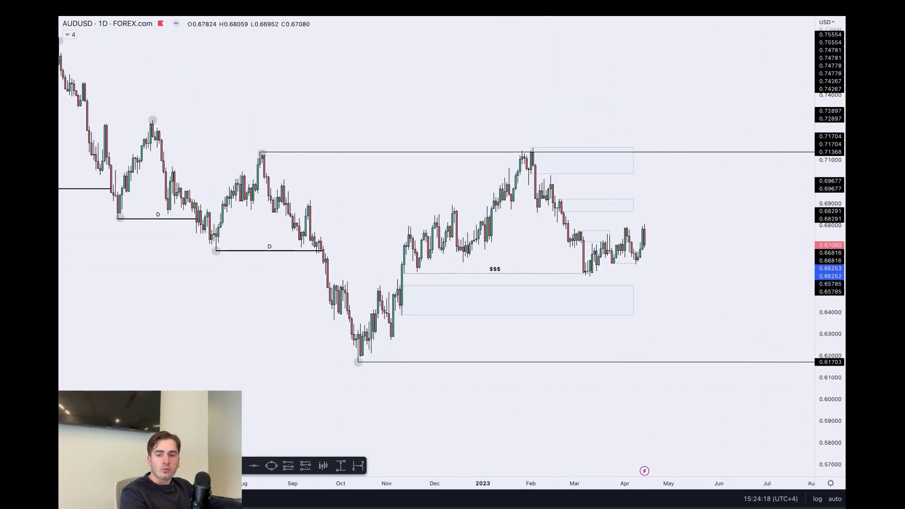
click(219, 466)
drag(244, 152, 284, 148)
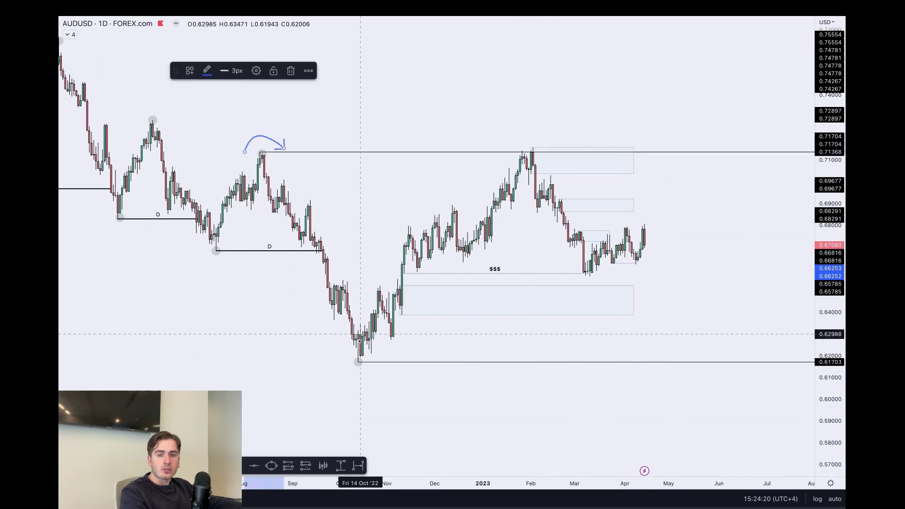
drag(336, 354, 376, 376)
key(Escape)
Sketch horizontal arrows along the March–April range at about 0.680 and 0.656, undoing both.
drag(832, 408, 831, 270)
scroll(750, 257, up, 5)
drag(581, 292, 636, 290)
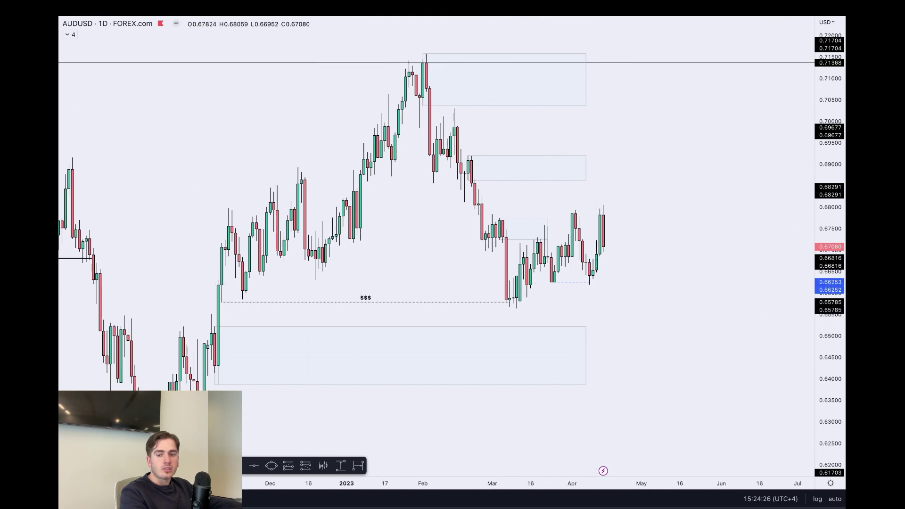
drag(491, 207, 638, 207)
drag(483, 313, 655, 309)
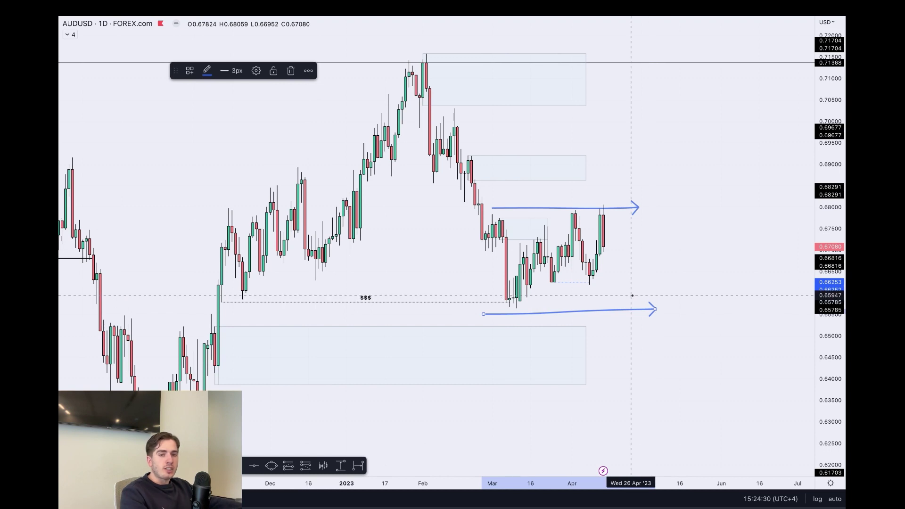
key(ctrl+z)
key(ctrl+z)
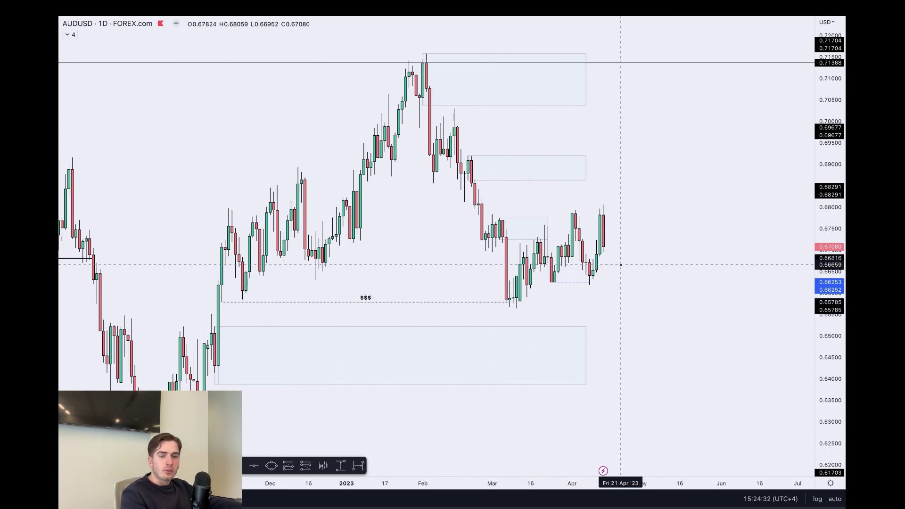
Mark the early April high, circle the late February supply origin, and sketch a rise toward that zone and a fall to about 0.665.
mouse_move(568, 211)
mouse_down()
mouse_move(592, 211)
mouse_move(613, 175)
mouse_up()
mouse_move(476, 154)
mouse_down()
mouse_move(450, 179)
mouse_move(477, 155)
mouse_up()
drag(611, 180, 677, 267)
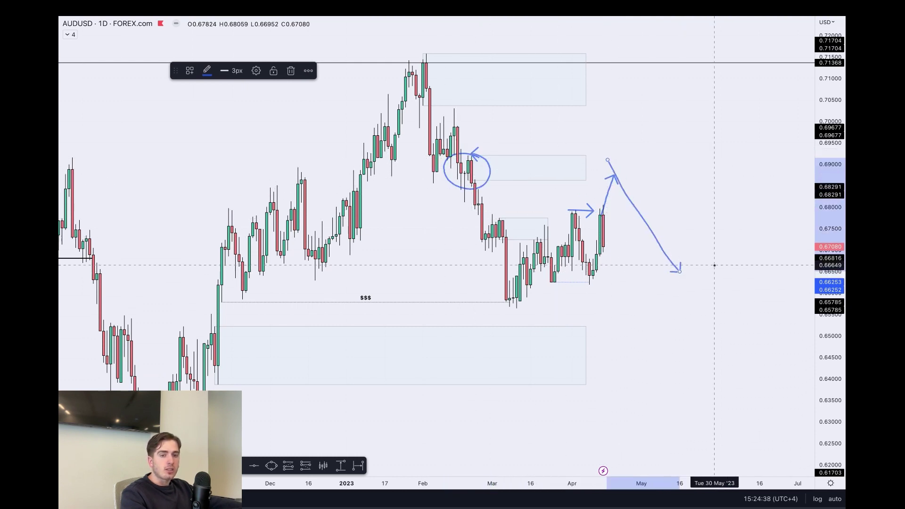
Clear the brush sketches from the daily AUDUSD chart and switch it to the 4h interval.
key(ctrl+z)
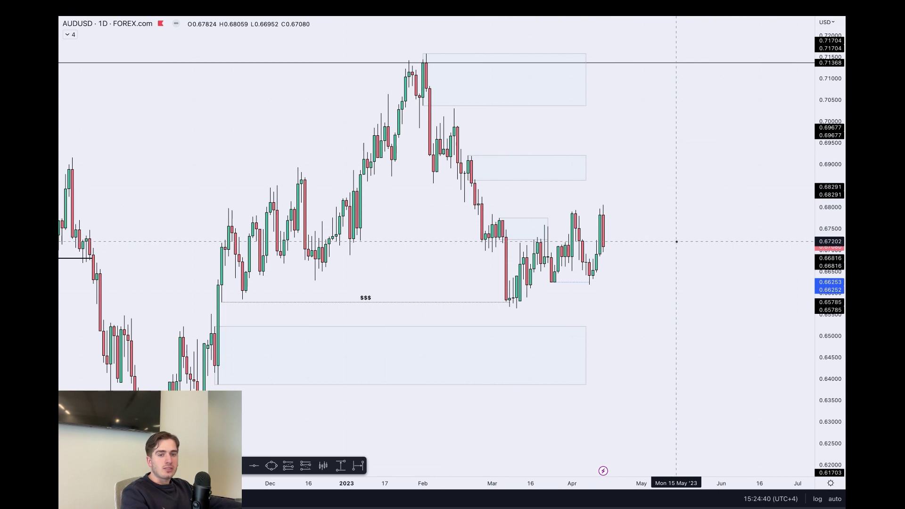
text(4h)
key(Return)
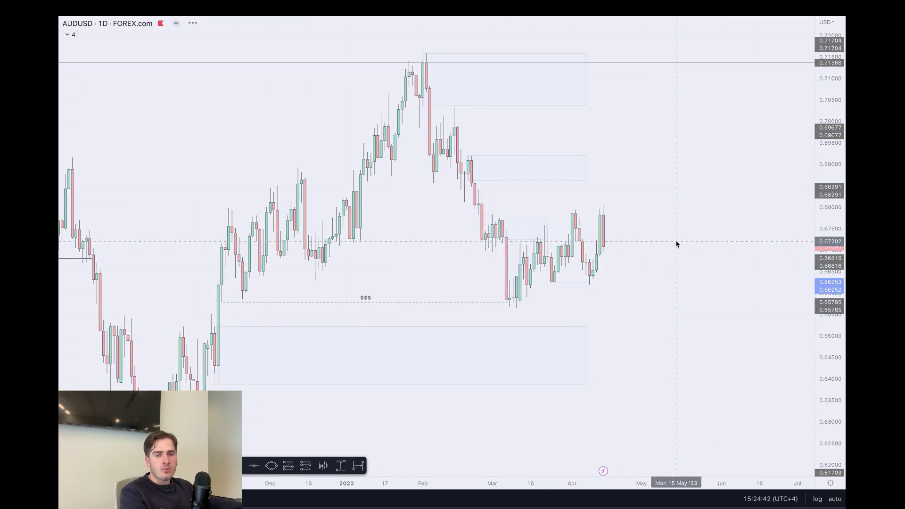
scroll(513, 209, up, 5)
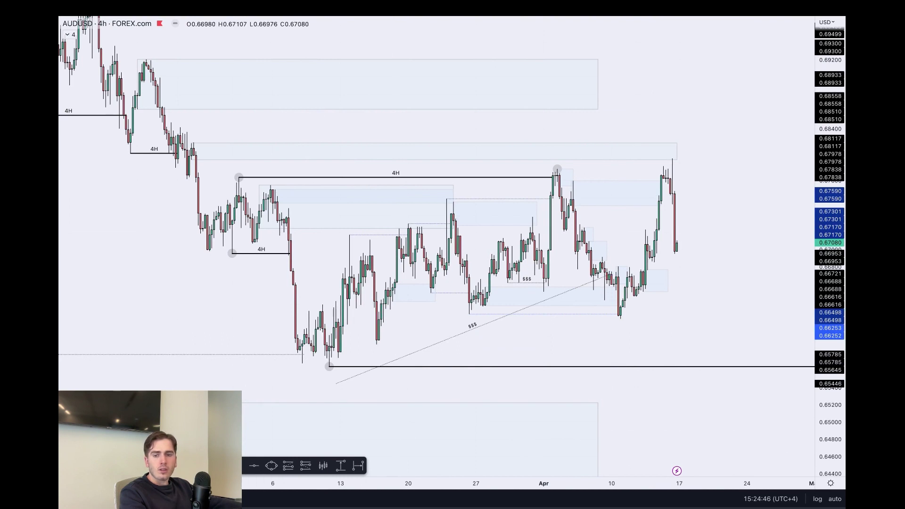
Compare the early April high with the mid-April high using temporary brush strokes, and erase them.
click(556, 168)
click(654, 169)
key(Delete)
drag(544, 169, 669, 165)
key(Delete)
key(Delete)
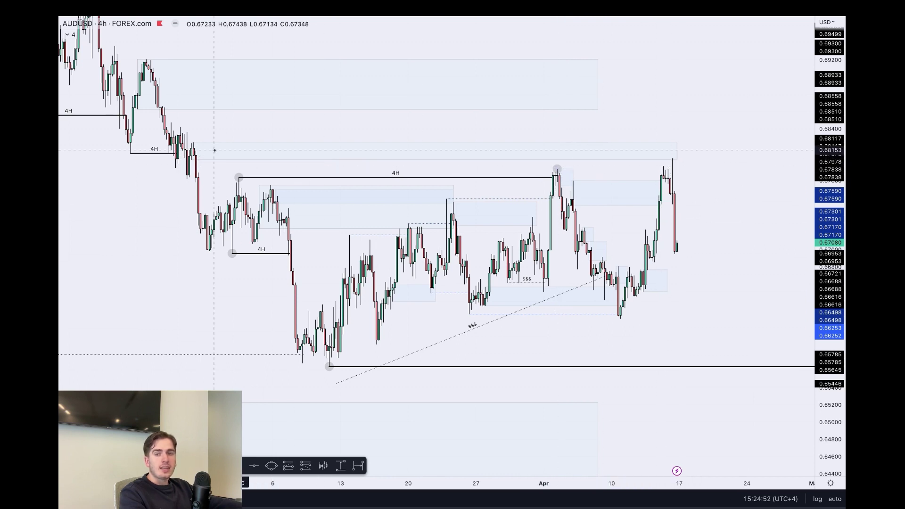
Circle the early March supply origin near 0.681, sketch the drop from the mid-April high, and erase both drawings.
drag(216, 148, 191, 141)
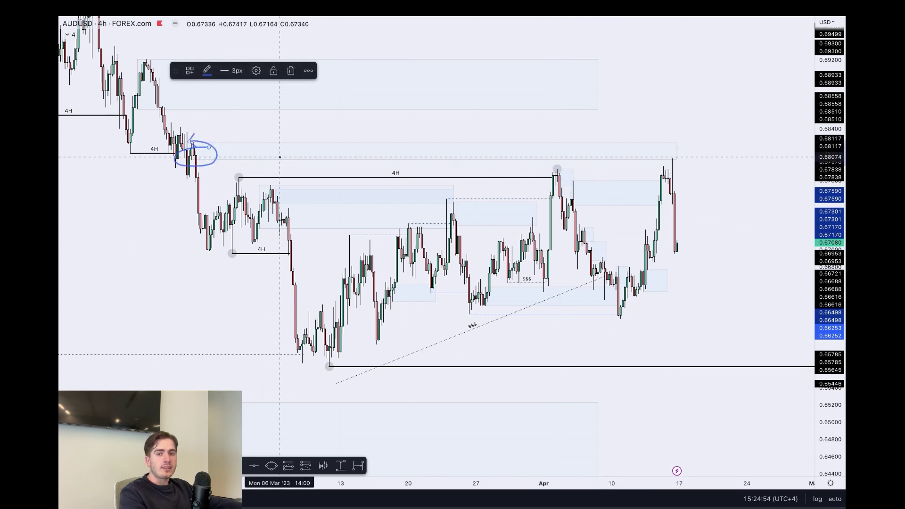
key(Delete)
drag(672, 157, 700, 264)
key(Delete)
Sketch horizontal arrows from the 12–13 April swing high and low at about 0.672 and 0.669, and undo both.
drag(645, 234, 709, 234)
drag(649, 263, 706, 260)
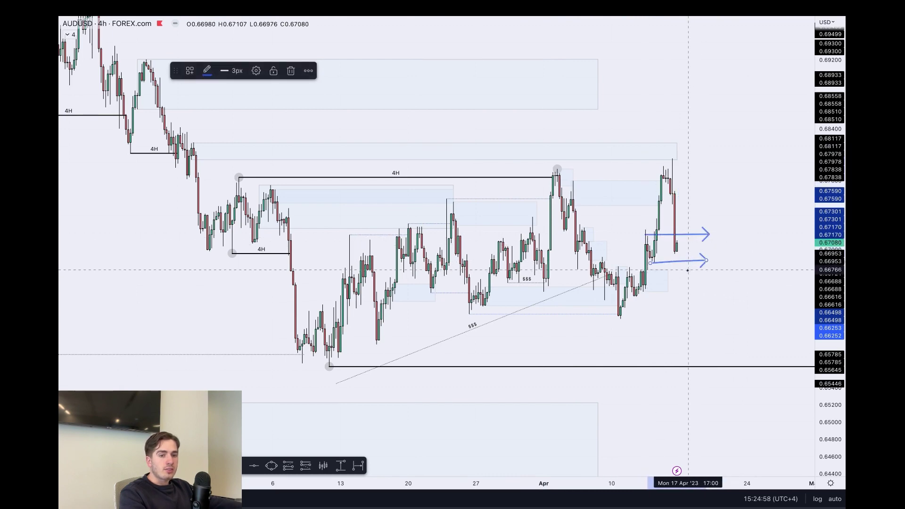
key(ctrl+z)
key(ctrl+z)
Apply the 4H Zone template to the rectangle tool and try a thin zone at the 4 April high.
scroll(772, 330, up, 3)
drag(828, 405, 826, 325)
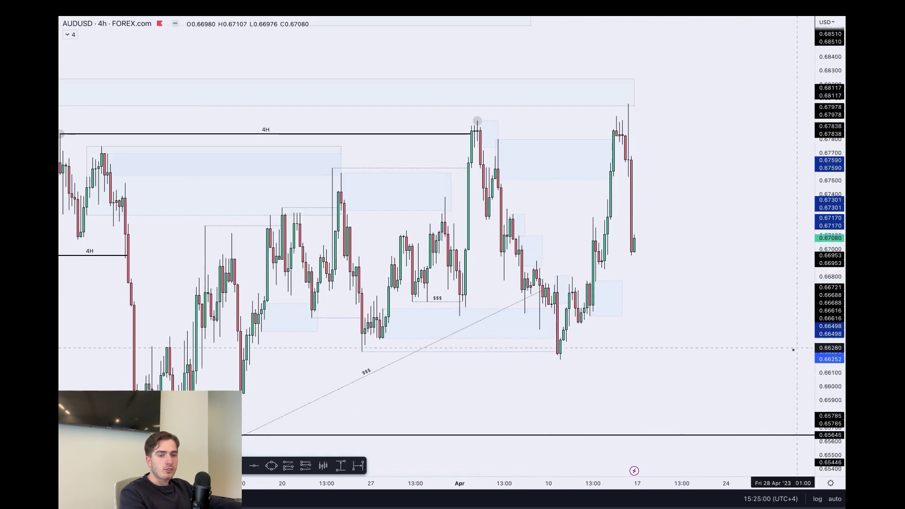
scroll(808, 344, up, 2)
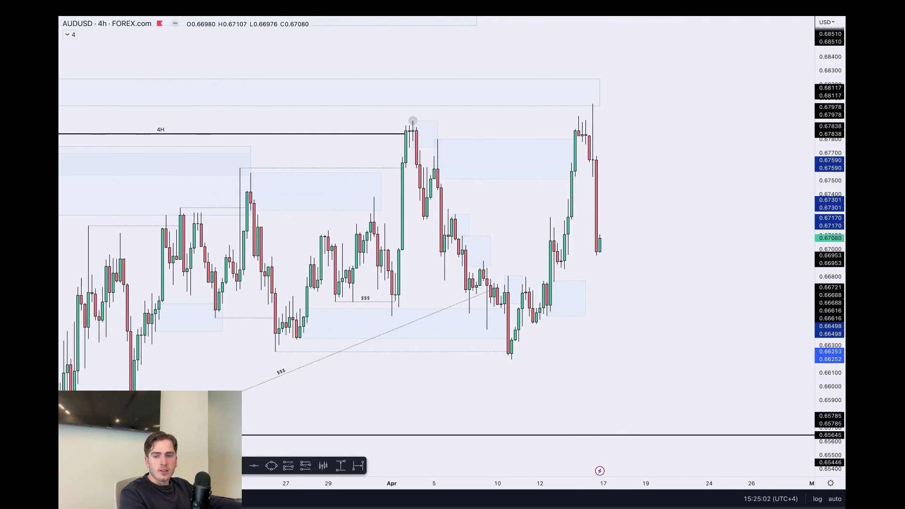
click(189, 71)
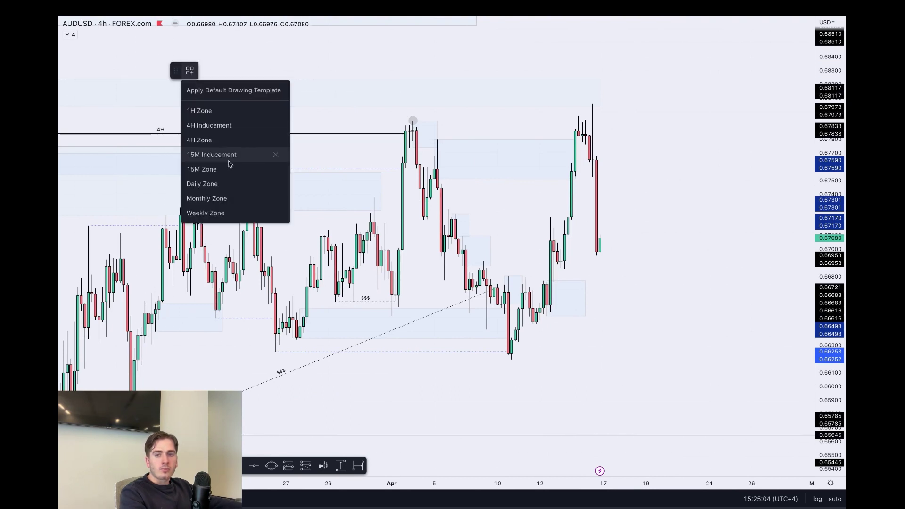
click(230, 143)
click(412, 121)
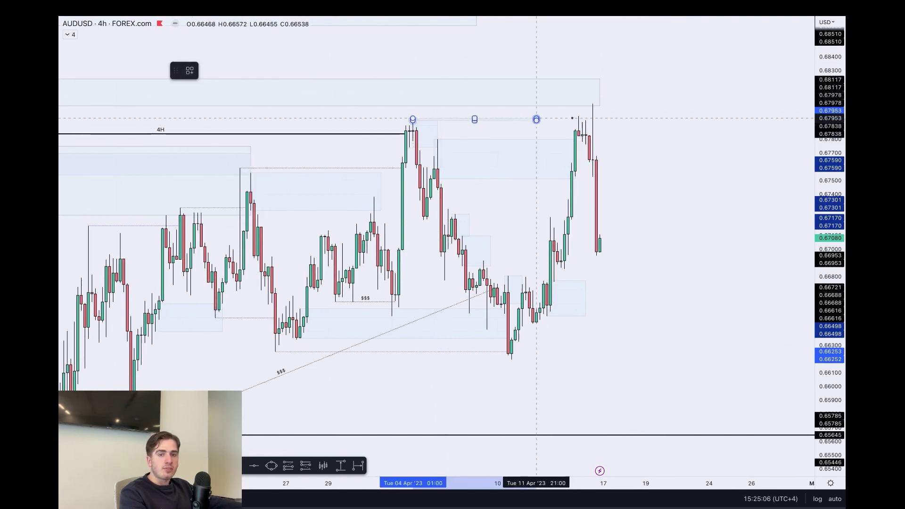
click(417, 122)
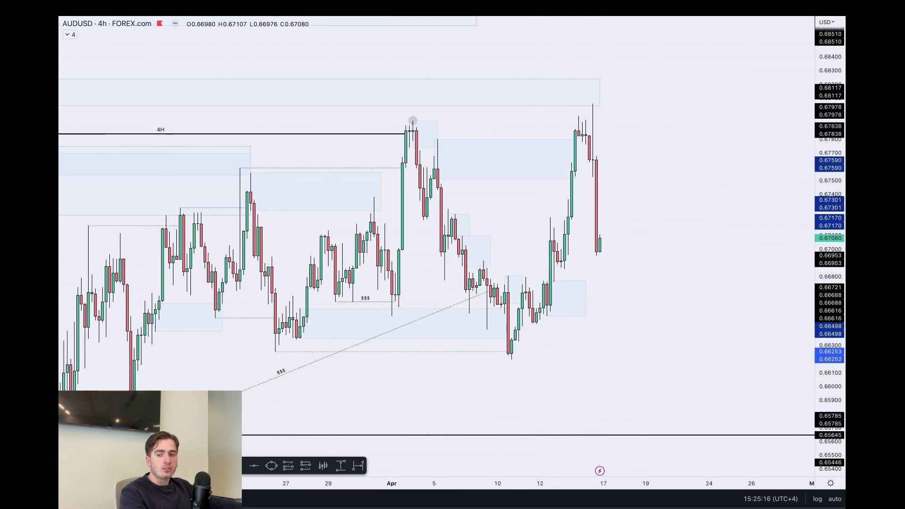
Draw a 4H demand zone from 12 to 17 April between about 0.6706 and 0.6685.
click(219, 466)
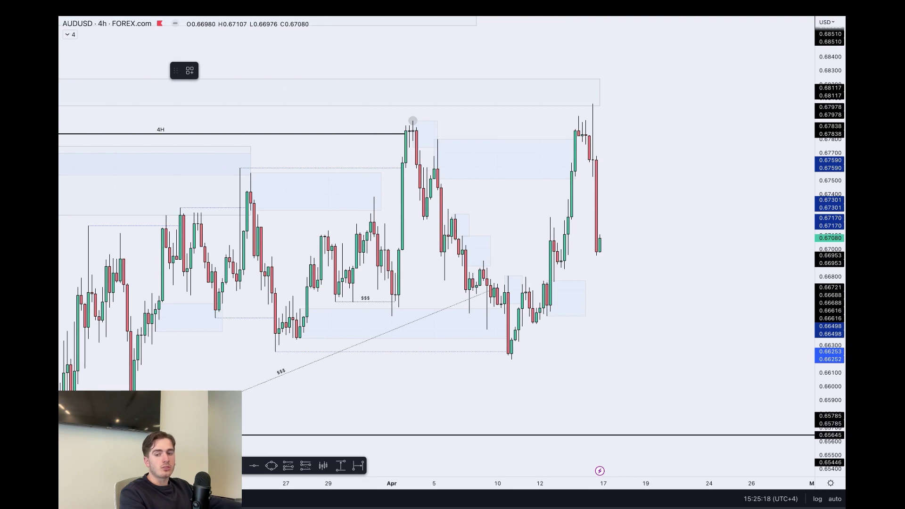
drag(553, 241, 621, 267)
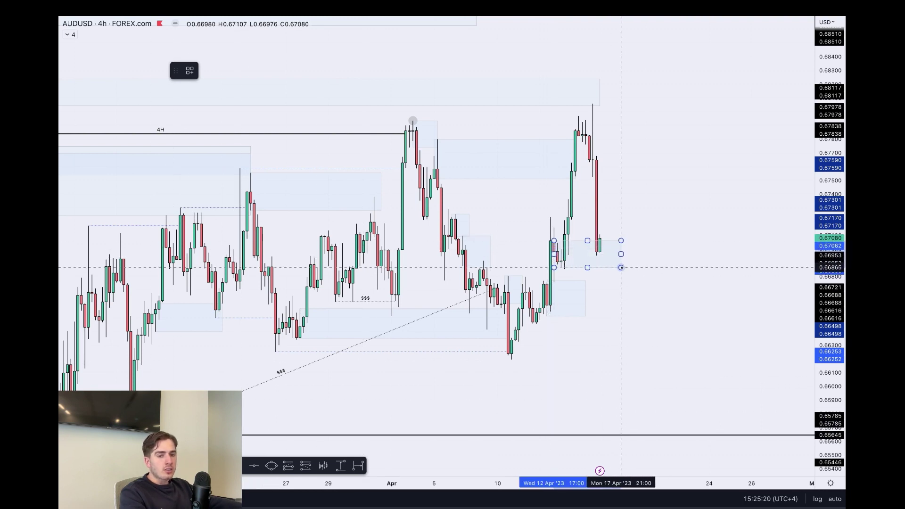
click(620, 269)
click(675, 233)
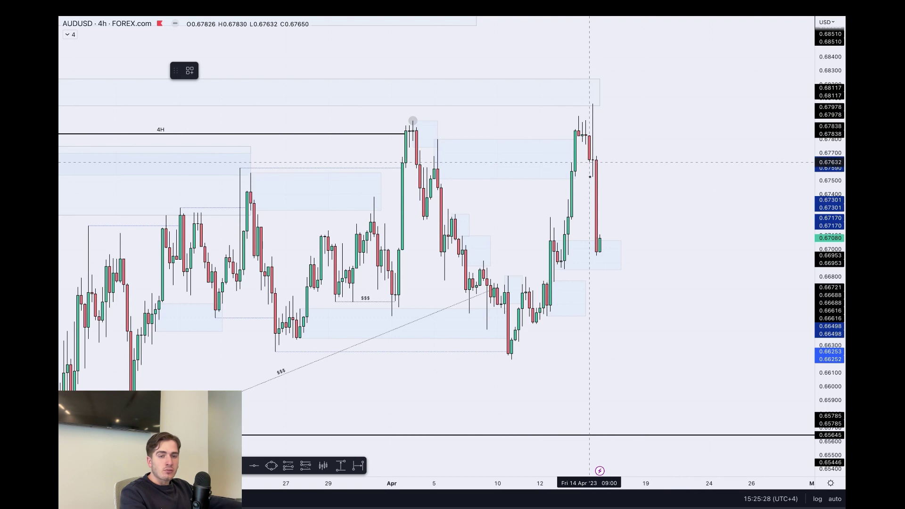
Draw a supply zone from 0.67526 to 0.68059 at the 14 April high and a horizontal ray from the 13 April high at 0.67969.
drag(593, 177, 711, 103)
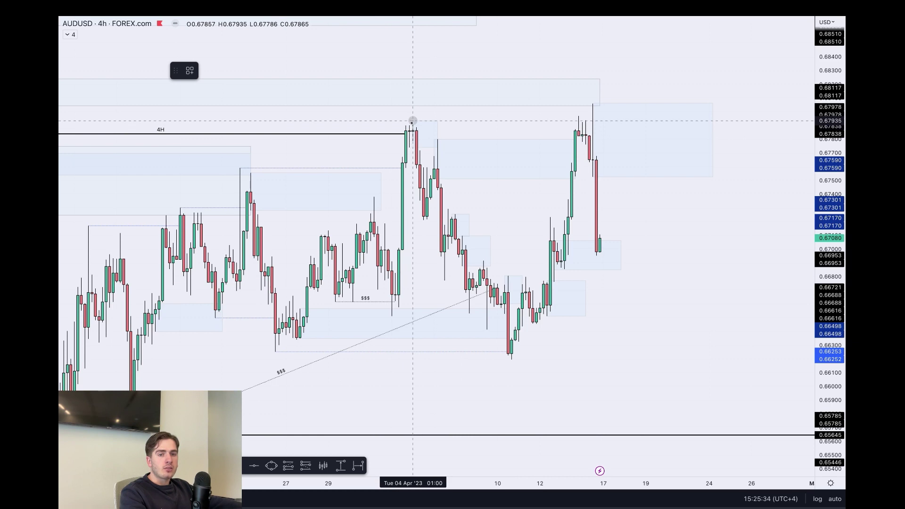
click(574, 115)
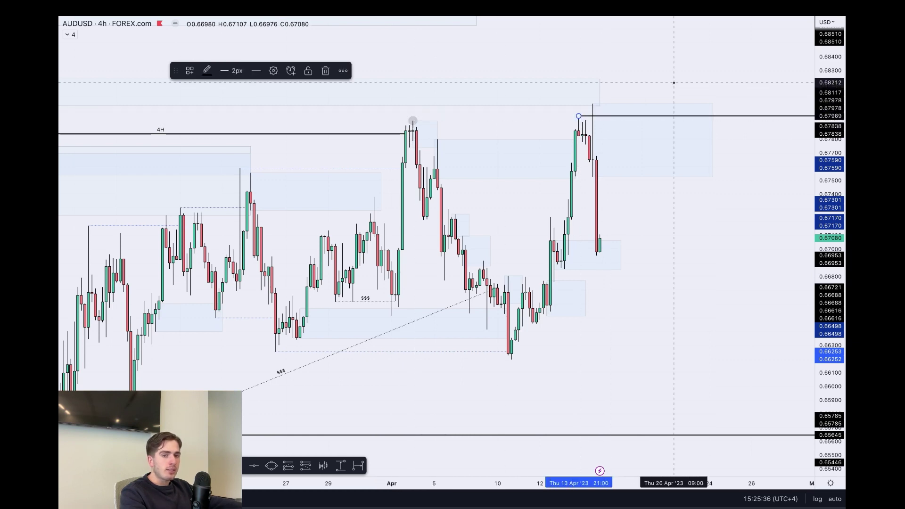
drag(593, 102, 593, 104)
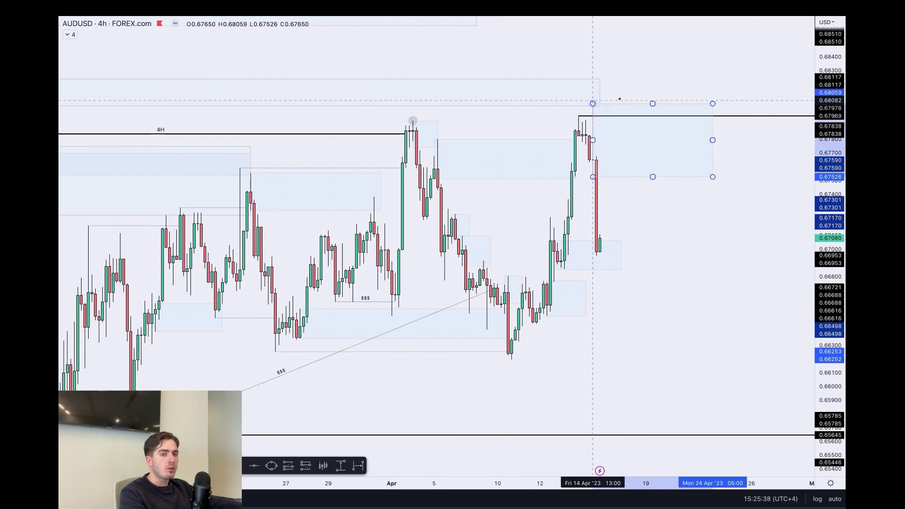
click(620, 98)
click(592, 125)
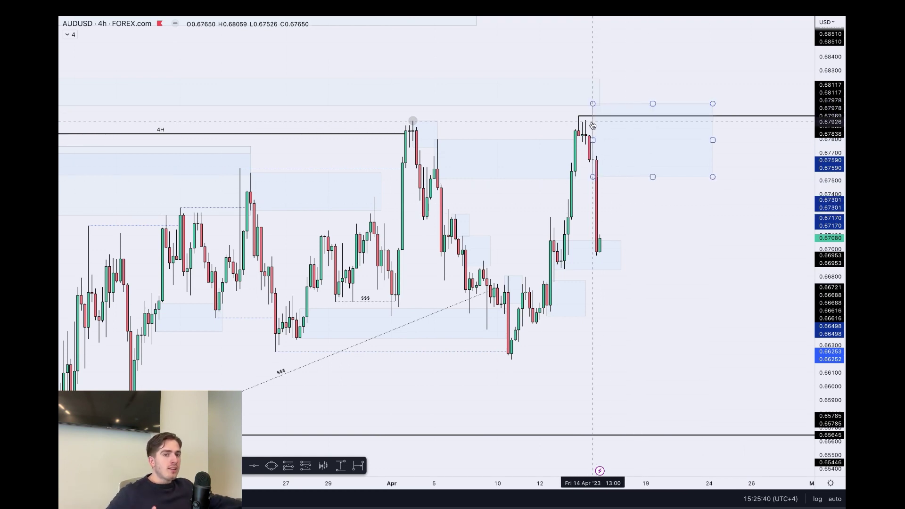
click(596, 172)
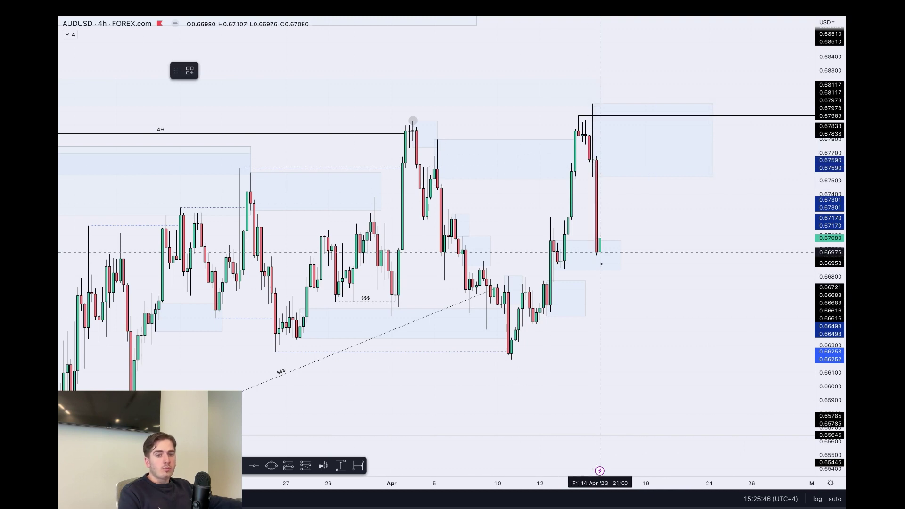
Circle the new supply zone's origin with the brush, and sketch and erase an arrow pointing to the demand zone near 0.669.
mouse_move(608, 108)
mouse_down()
mouse_move(577, 125)
mouse_move(626, 101)
mouse_up()
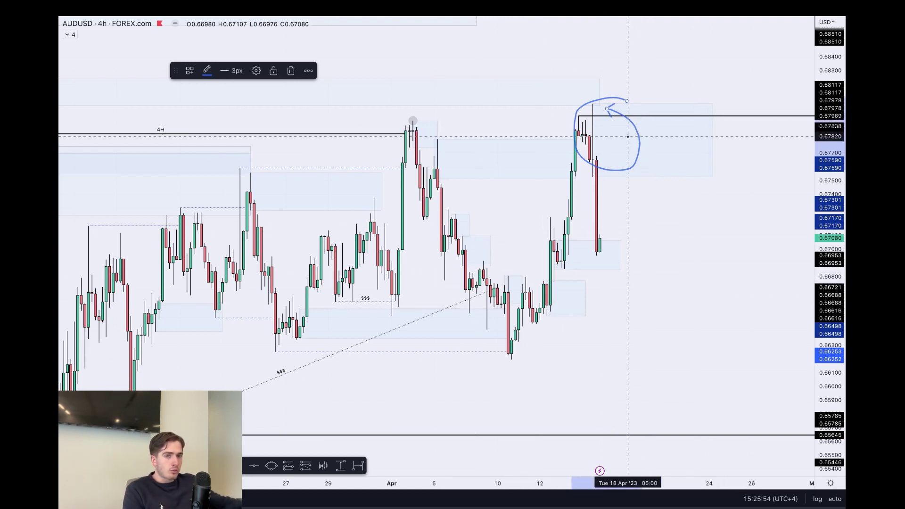
drag(616, 312, 575, 261)
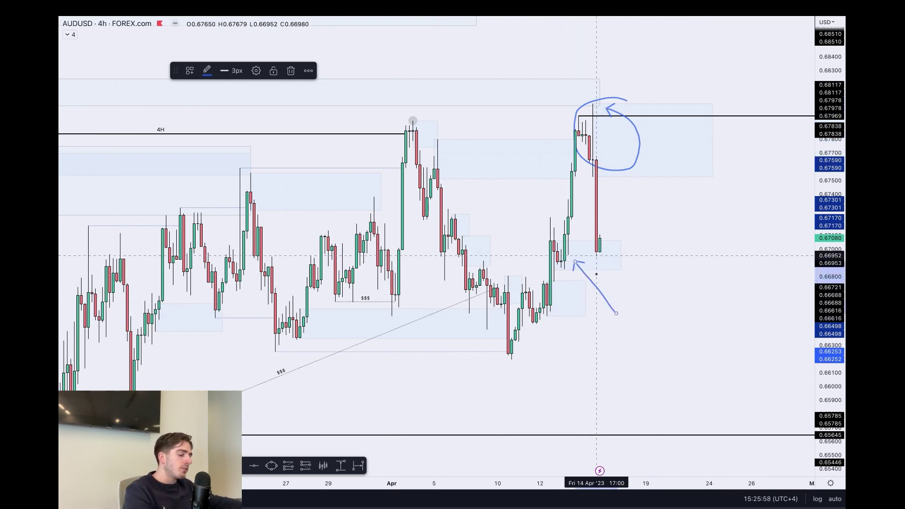
key(Delete)
Sketch a brief rise and a drop to about 0.665 from current price, and clear all the brush drawings.
mouse_move(603, 237)
mouse_down()
mouse_move(606, 215)
mouse_move(617, 282)
mouse_up()
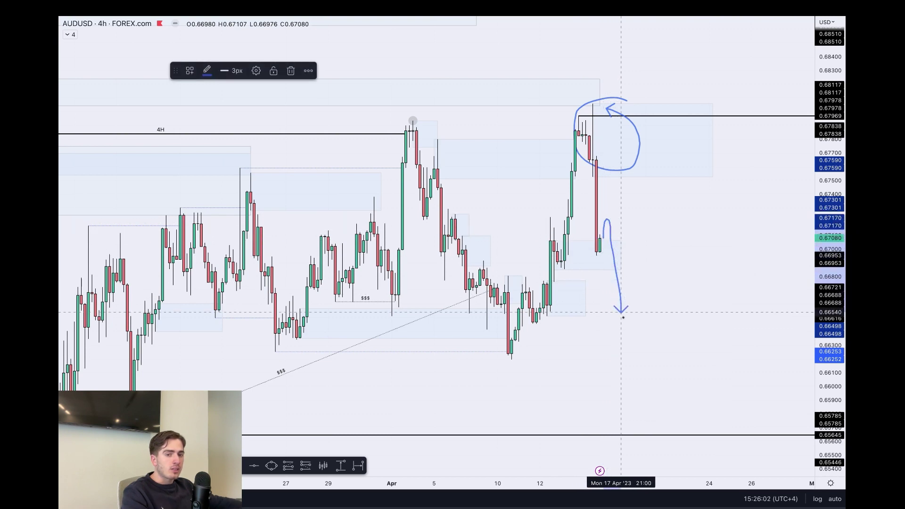
mouse_move(624, 325)
mouse_down()
mouse_move(653, 157)
mouse_move(739, 369)
mouse_up()
key(Delete)
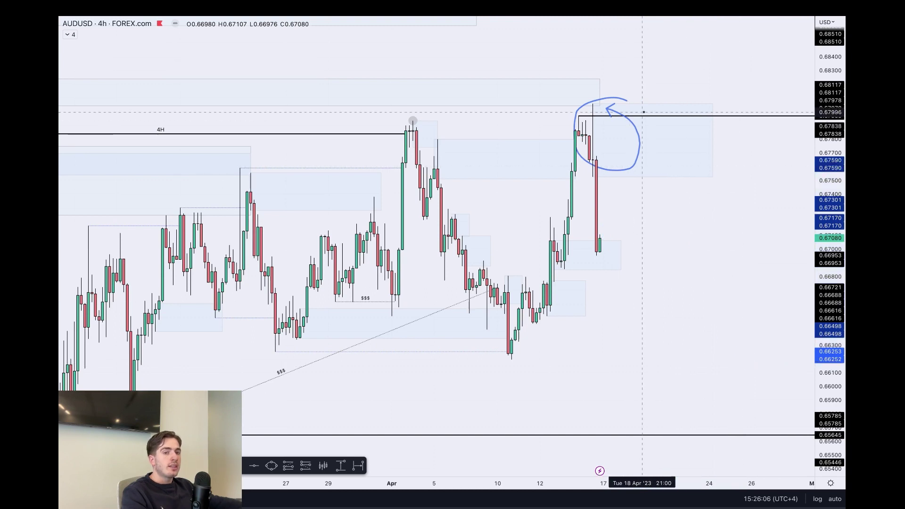
drag(639, 111, 642, 167)
key(ctrl+z)
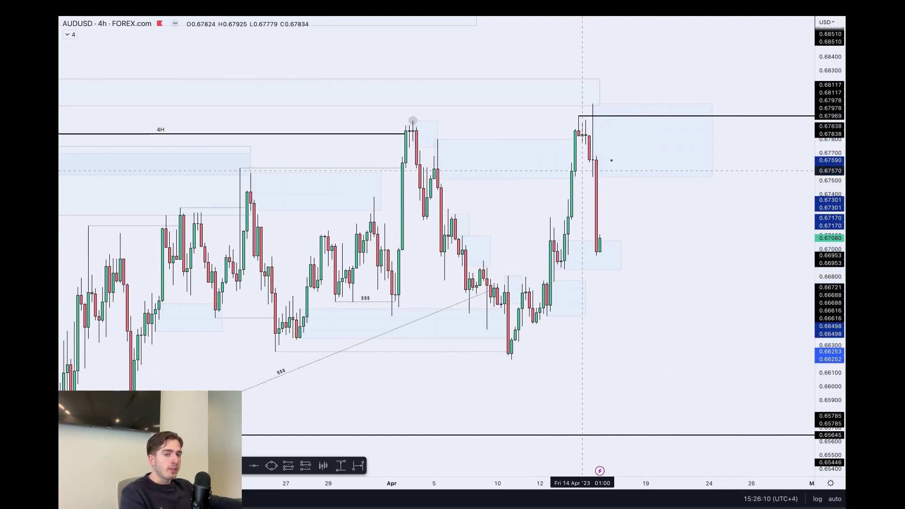
Extend the 0.66746–0.66511 demand zone forward to 17 April 21:00, in line with the zone above it.
scroll(770, 278, up, 2)
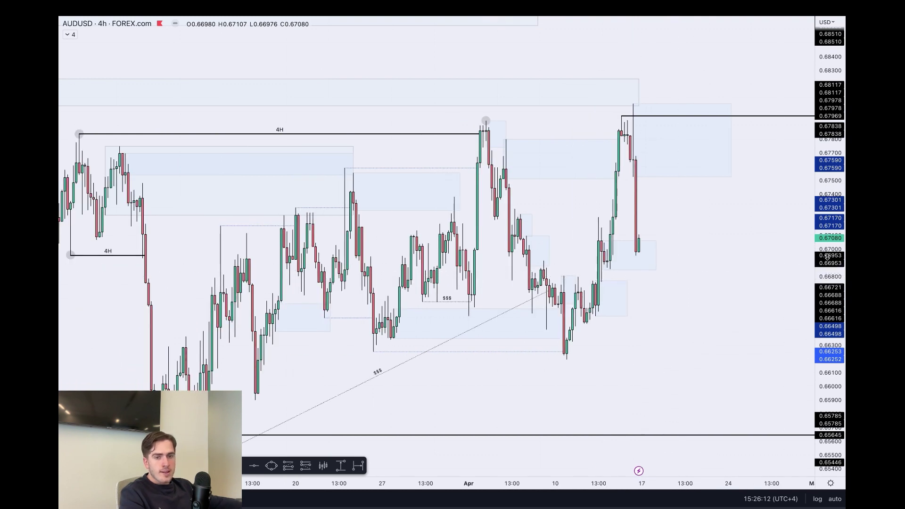
drag(819, 259, 819, 290)
scroll(668, 261, down, 1)
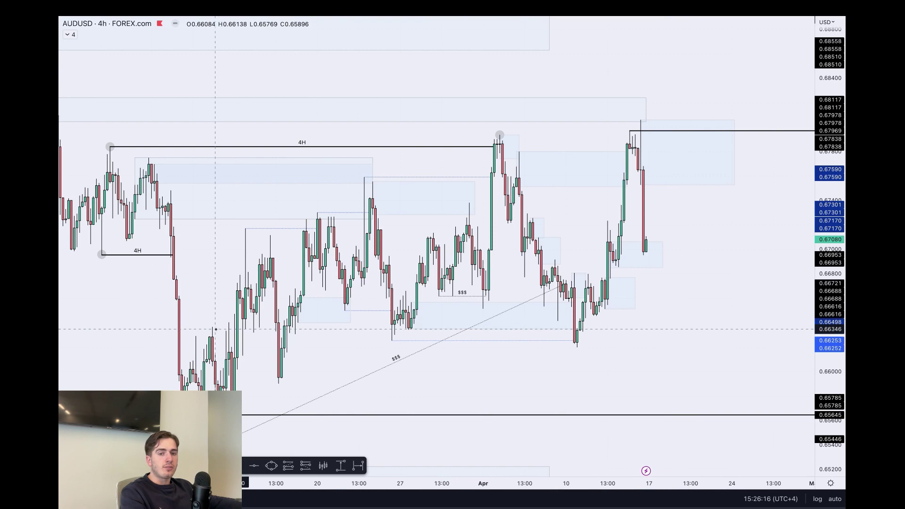
scroll(492, 273, down, 2)
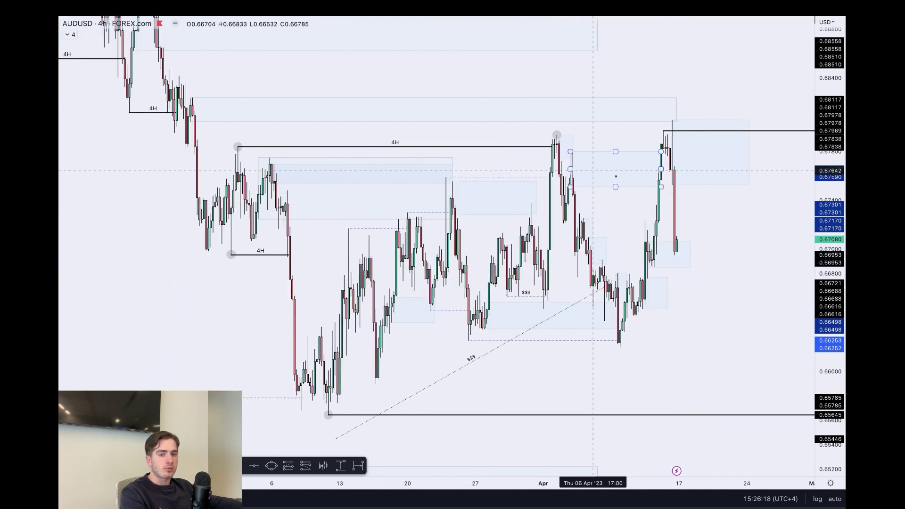
scroll(669, 242, up, 2)
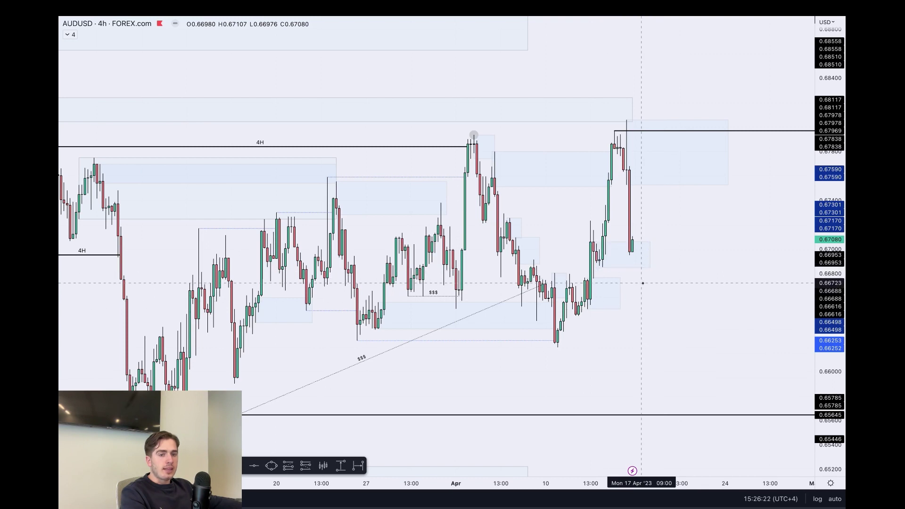
scroll(648, 283, up, 2)
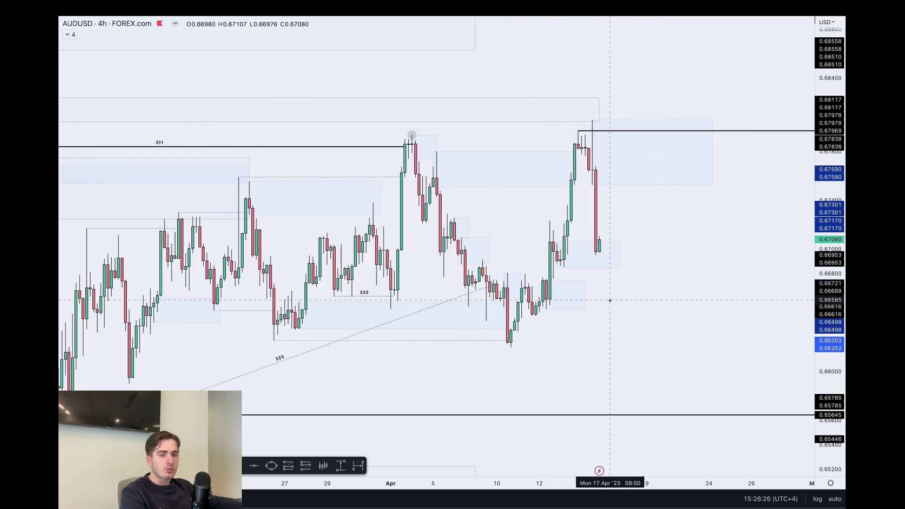
drag(586, 295, 618, 298)
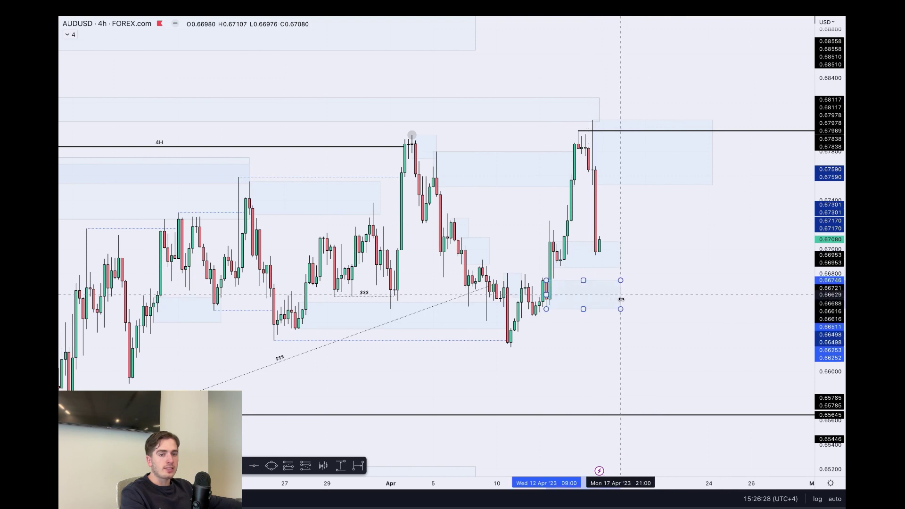
click(694, 274)
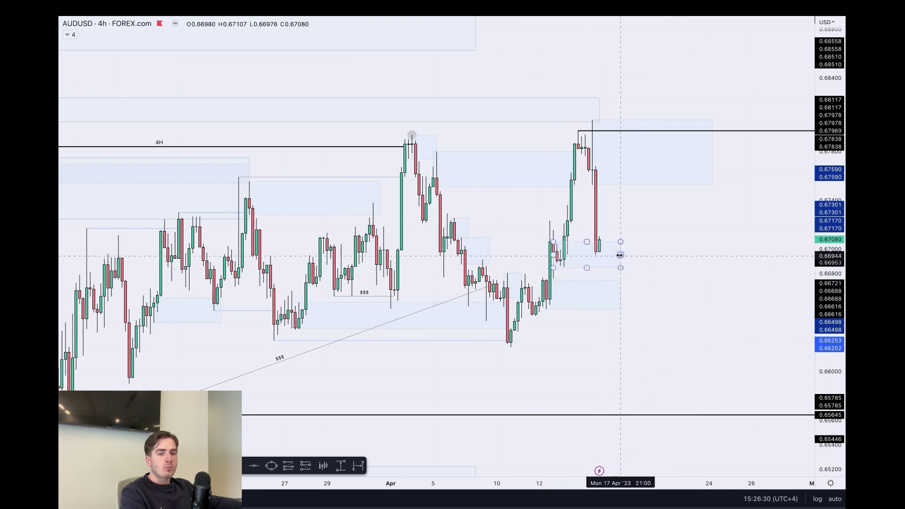
Switch AUDUSD to the 15-minute interval and bring the 12–17 April price action into view.
text(15)
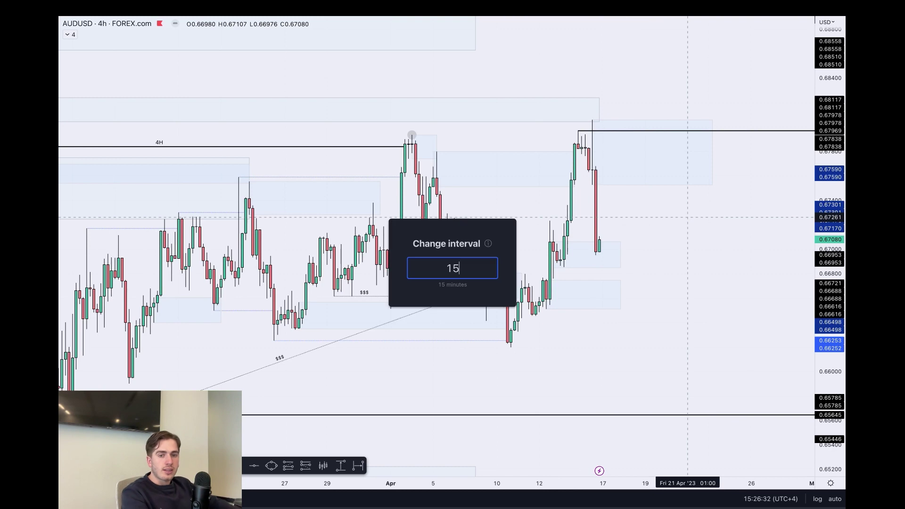
key(Return)
scroll(666, 212, down, 5)
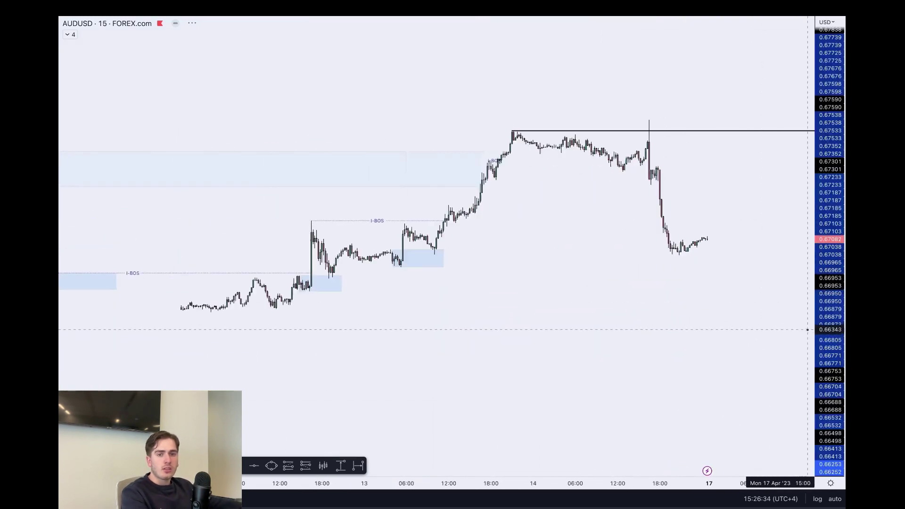
scroll(806, 268, up, 3)
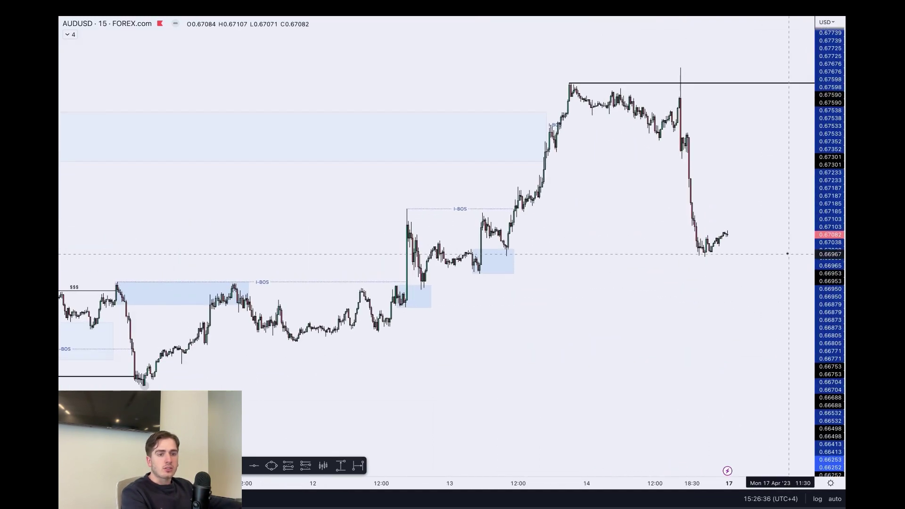
Draw a rectangular supply zone over the 14 April price spike, extending it to about 17 April 06:00.
text(4)
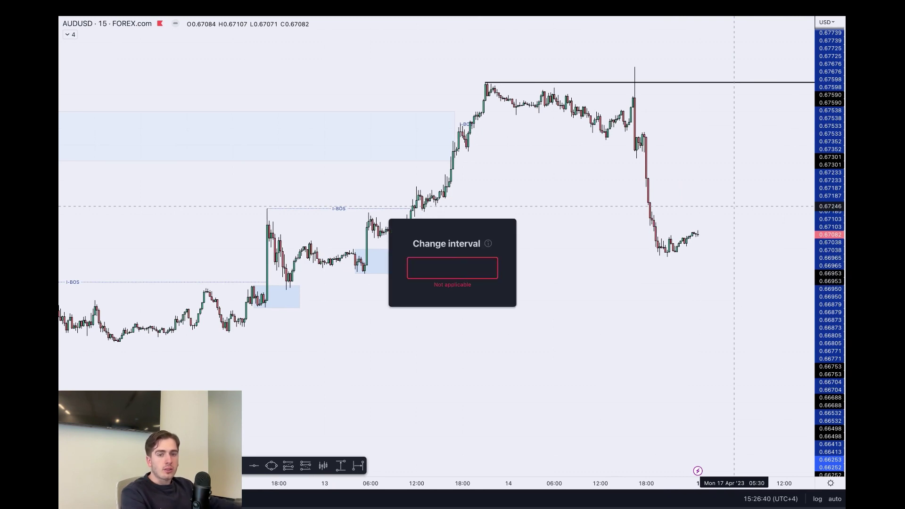
drag(707, 135, 648, 191)
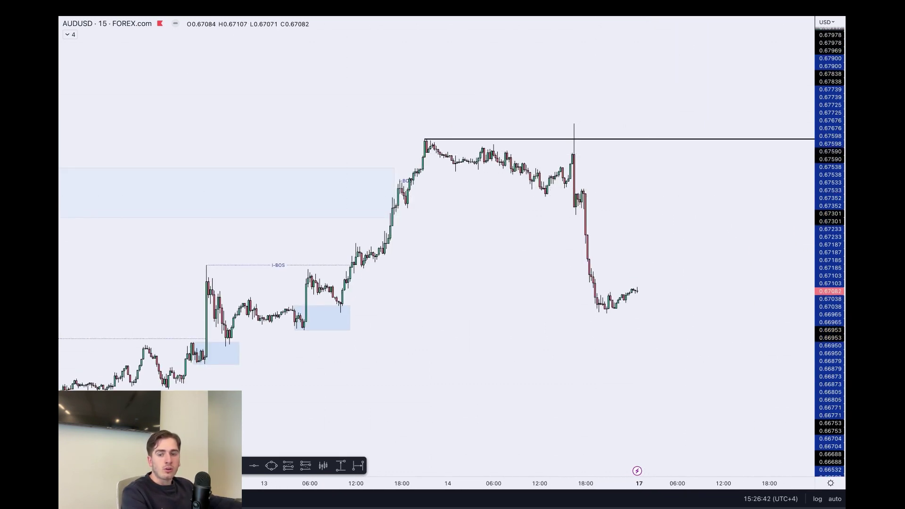
click(566, 189)
click(677, 126)
click(705, 114)
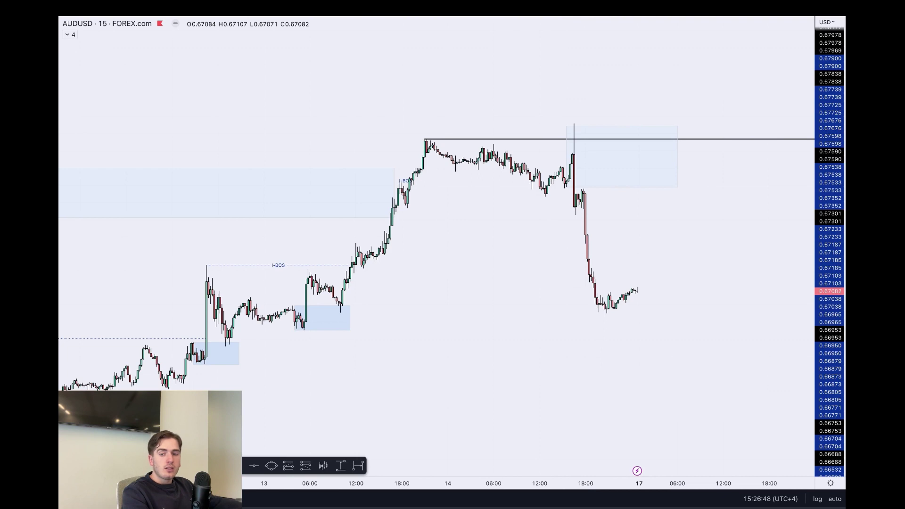
Sketch with the brush an arrow forward from the high after the spike and a drop beneath it, and undo the strokes.
click(202, 466)
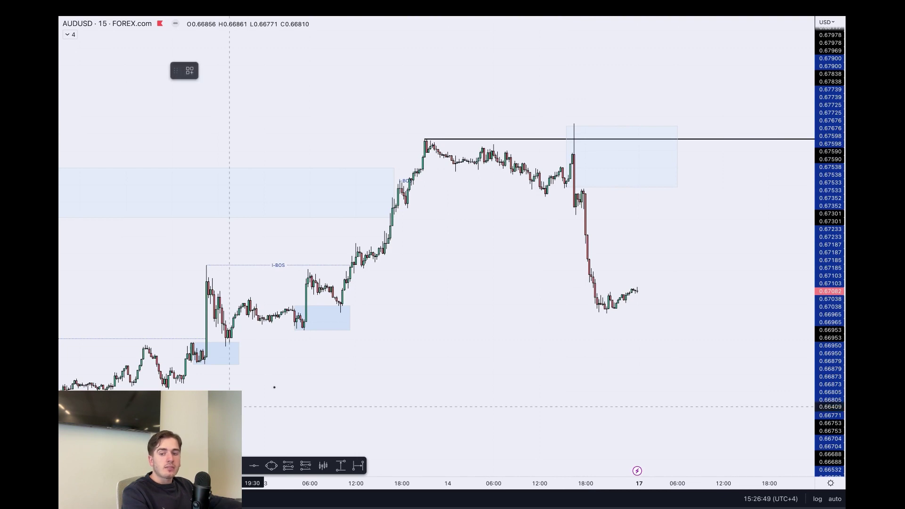
click(587, 174)
click(575, 191)
mouse_move(580, 179)
mouse_down()
mouse_move(589, 192)
mouse_move(676, 192)
mouse_up()
key(ctrl+z)
mouse_move(623, 200)
mouse_down()
mouse_move(640, 165)
mouse_move(673, 282)
mouse_up()
key(ctrl+z)
key(ctrl+z)
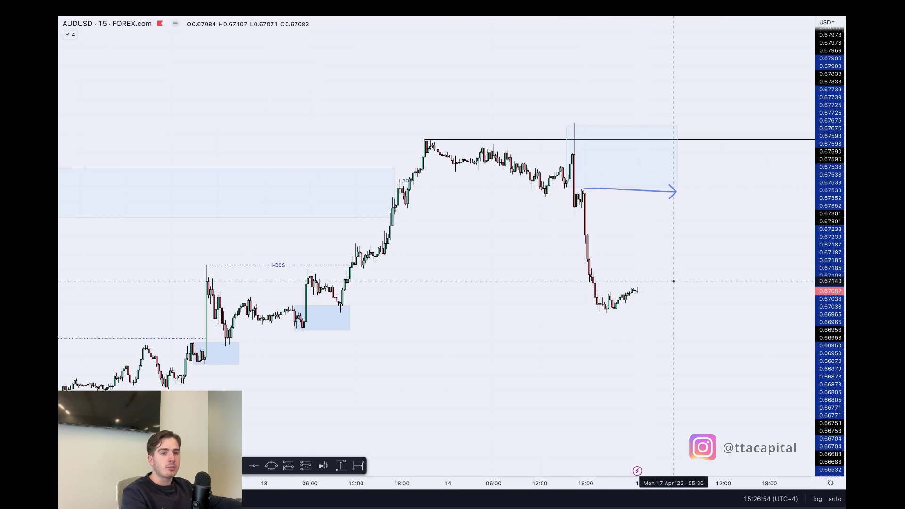
Switch AUDUSD to the 4-hour interval and review the early-April and mid-April swing highs against the marked zones.
key(4)
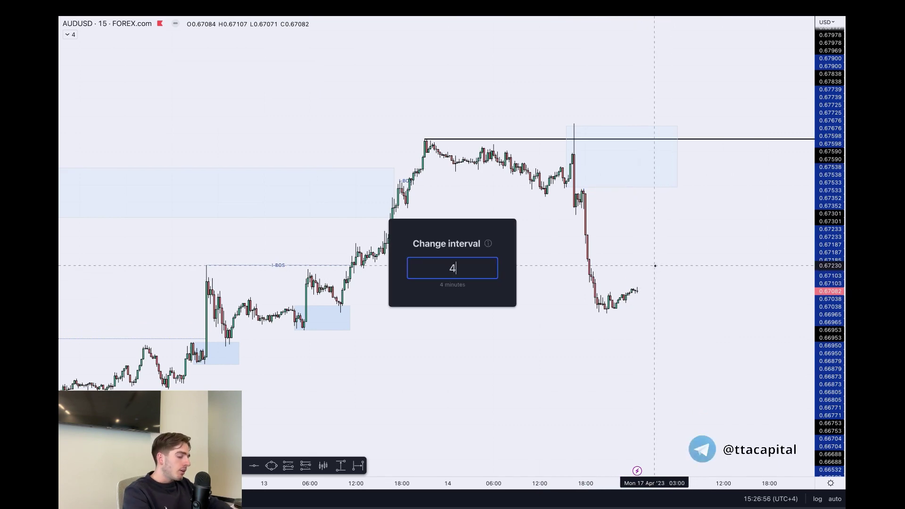
key(Return)
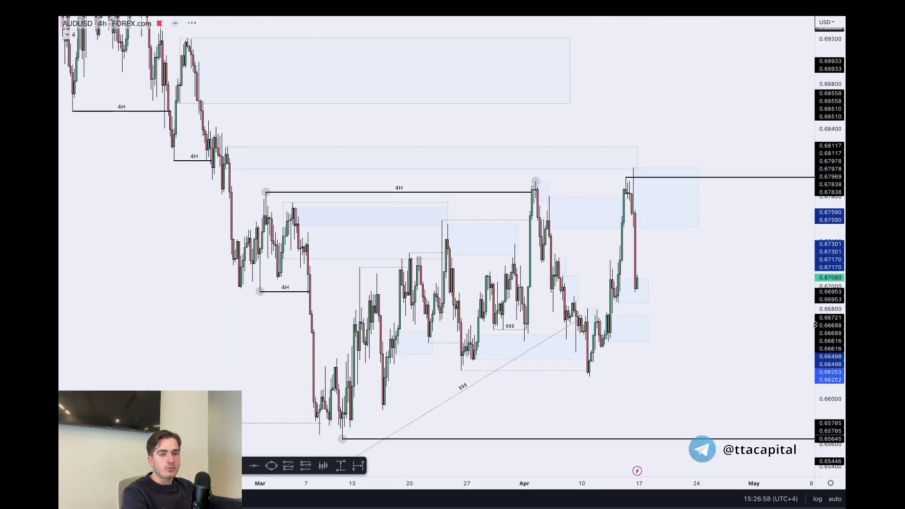
right_click(691, 151)
click(622, 126)
scroll(659, 123, down, 2)
scroll(616, 207, up, 2)
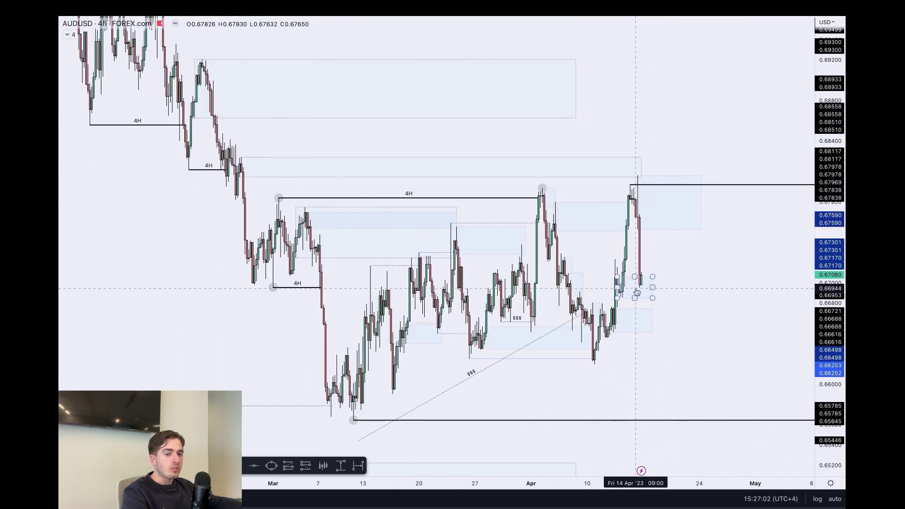
click(541, 179)
click(542, 187)
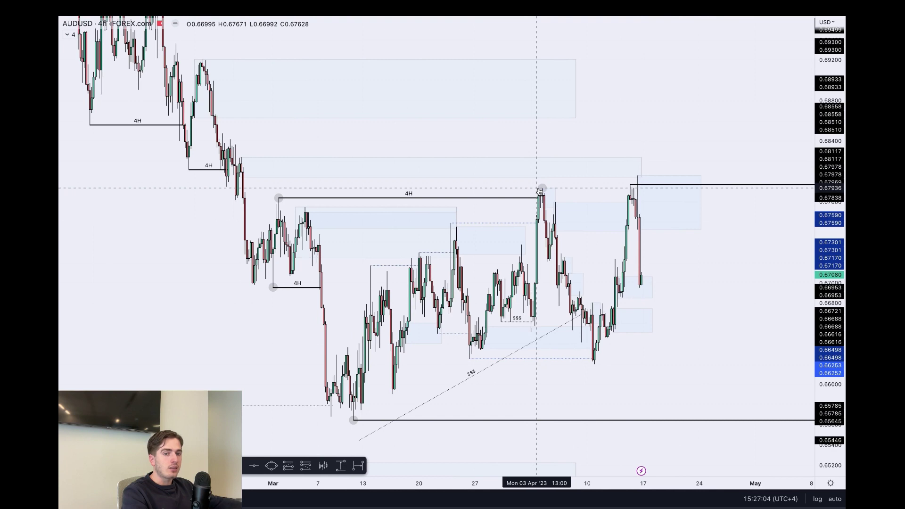
click(582, 185)
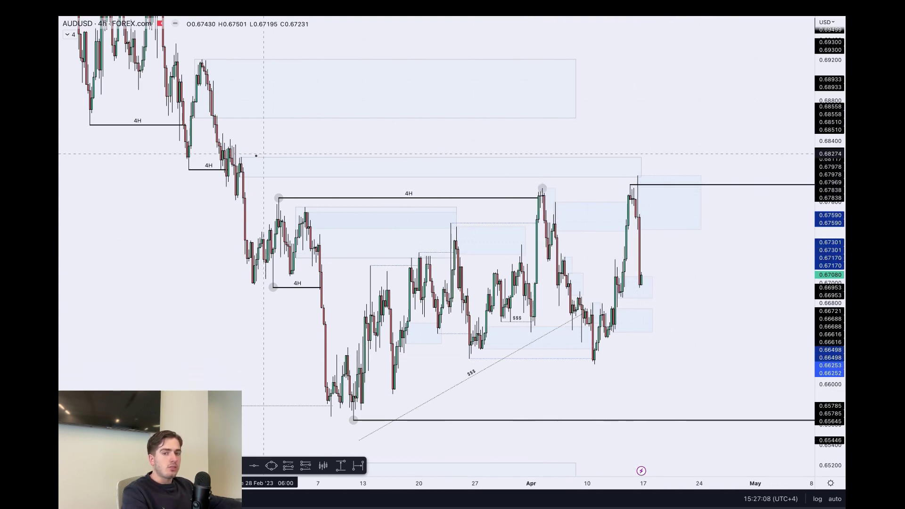
Switch AUDUSD to the daily interval, and load the FOREX.com GBPUSD chart.
text(1D)
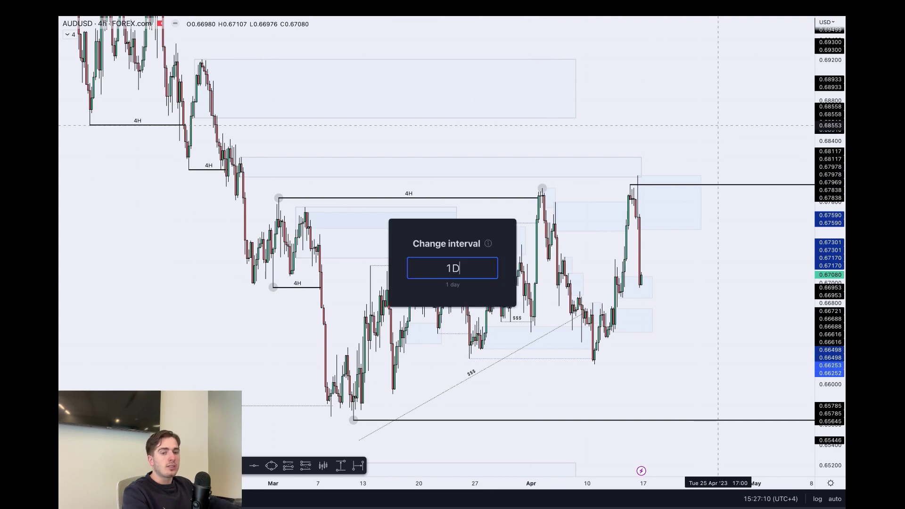
key(Return)
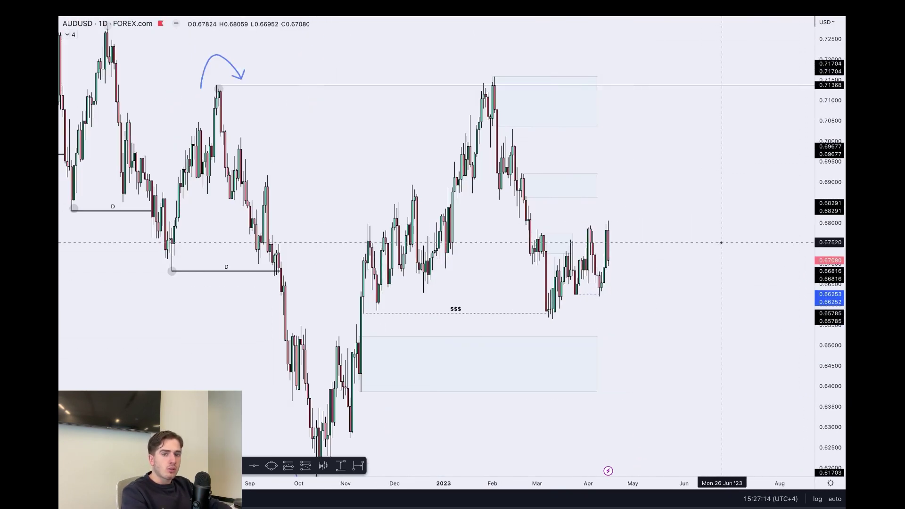
text(GBPUSD)
key(Down)
key(Down)
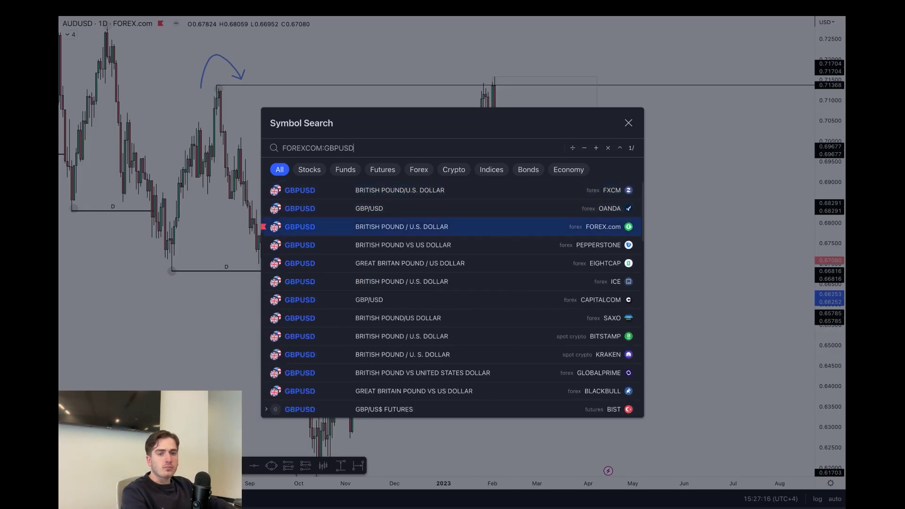
key(Return)
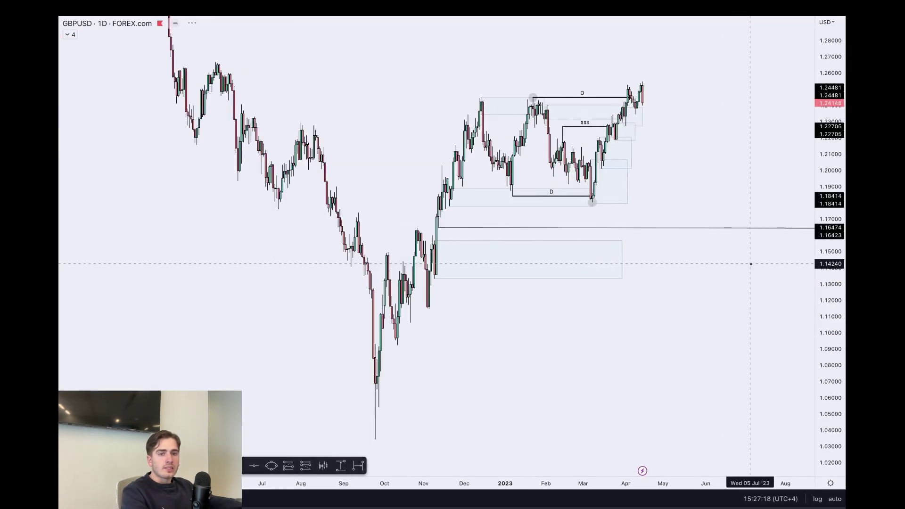
Draw a supply zone with the Daily Zone template from the 13 April low at 1.24775 to the latest high, extending to about 11 May.
scroll(790, 287, up, 5)
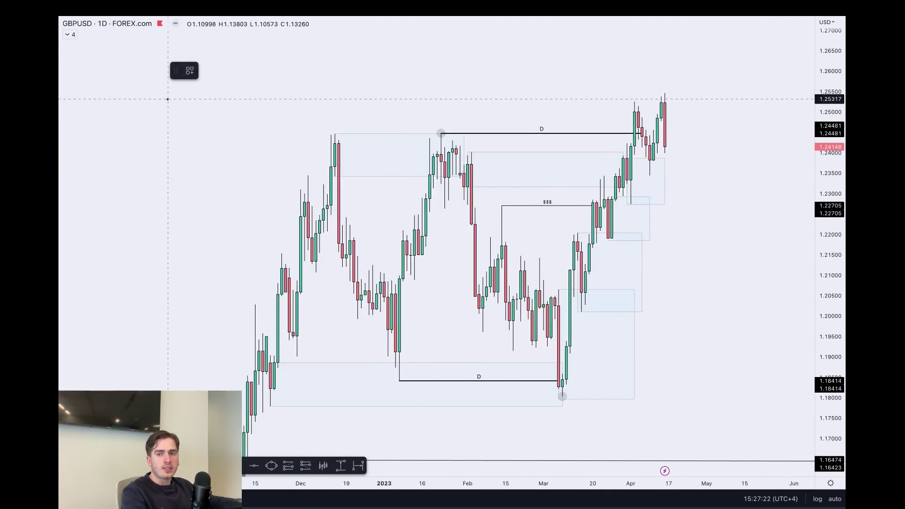
click(189, 70)
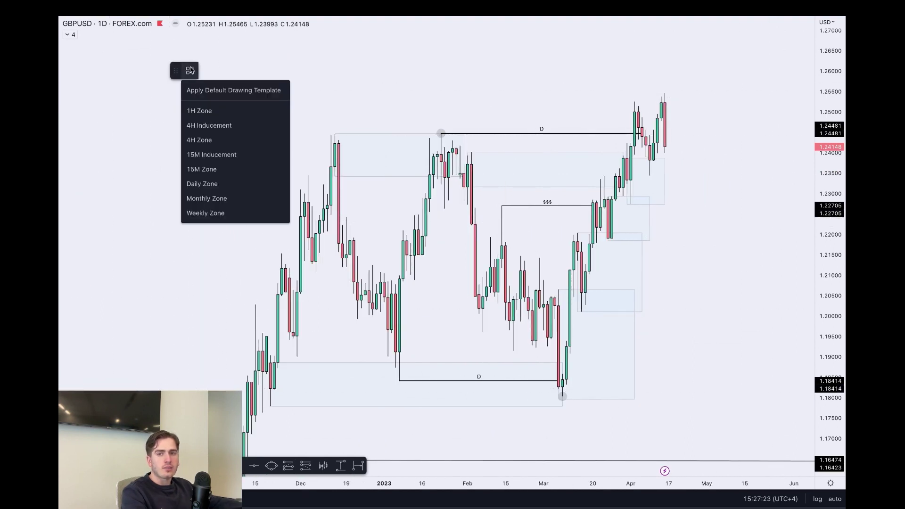
click(226, 183)
scroll(625, 126, up, 2)
click(616, 125)
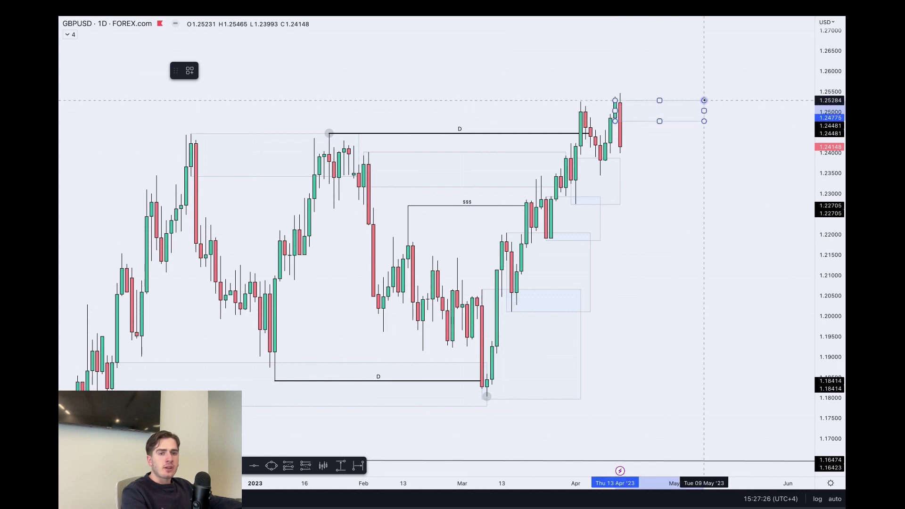
click(713, 95)
click(673, 81)
drag(615, 96, 615, 107)
click(658, 62)
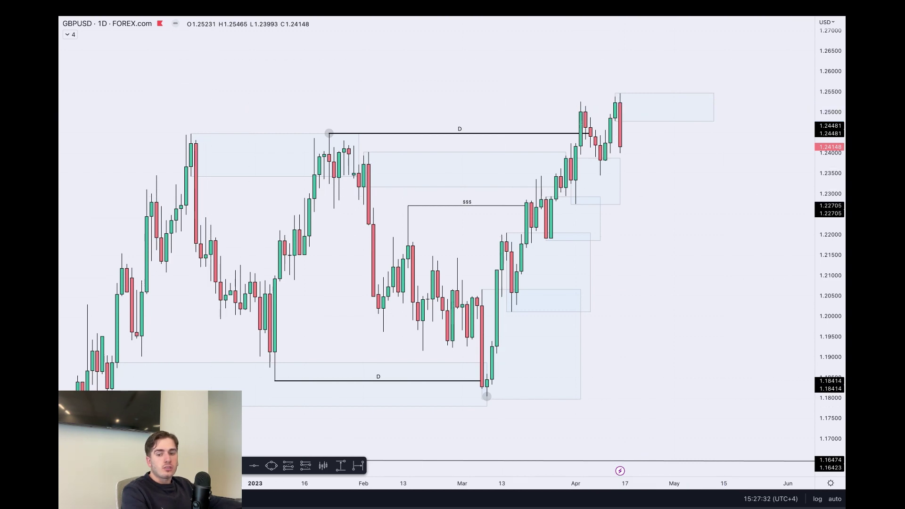
Draw a level line at 1.25255 from the 4 April high to 13 April and style it with the D Liquidity template.
click(237, 466)
click(580, 102)
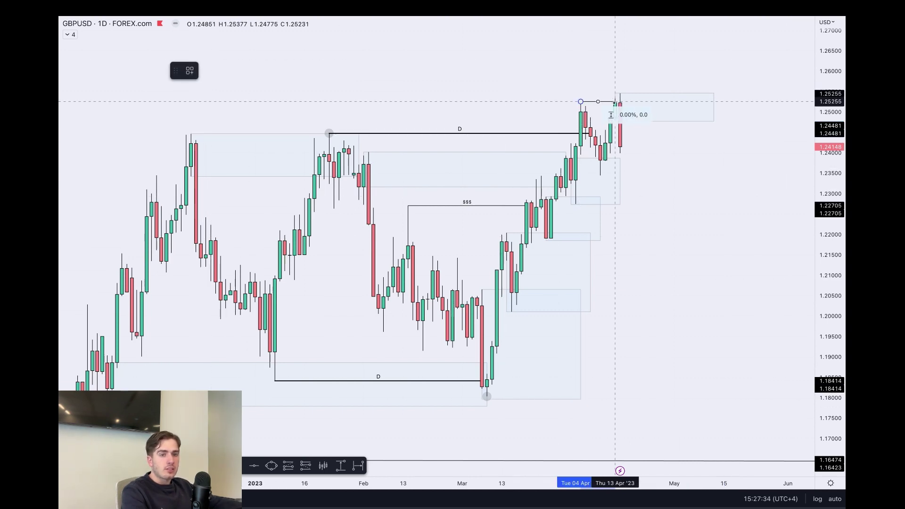
shift+click(615, 101)
click(189, 71)
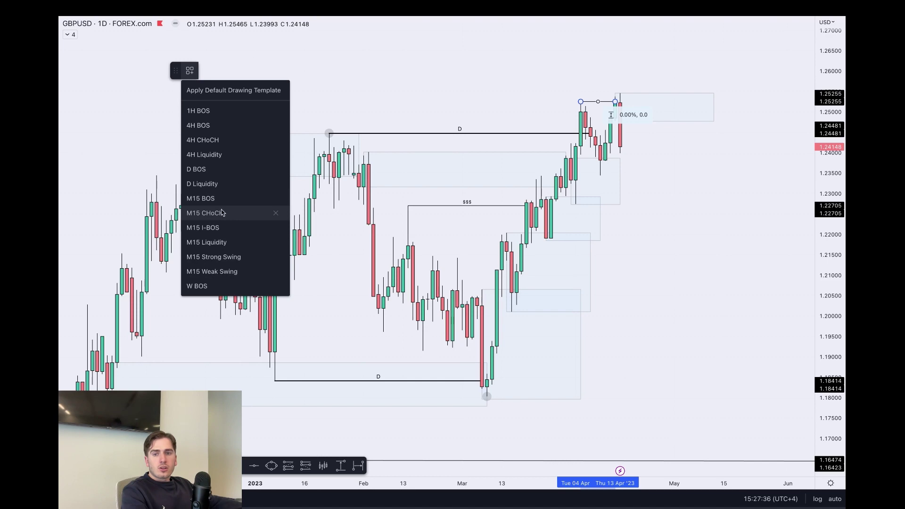
click(219, 182)
click(685, 168)
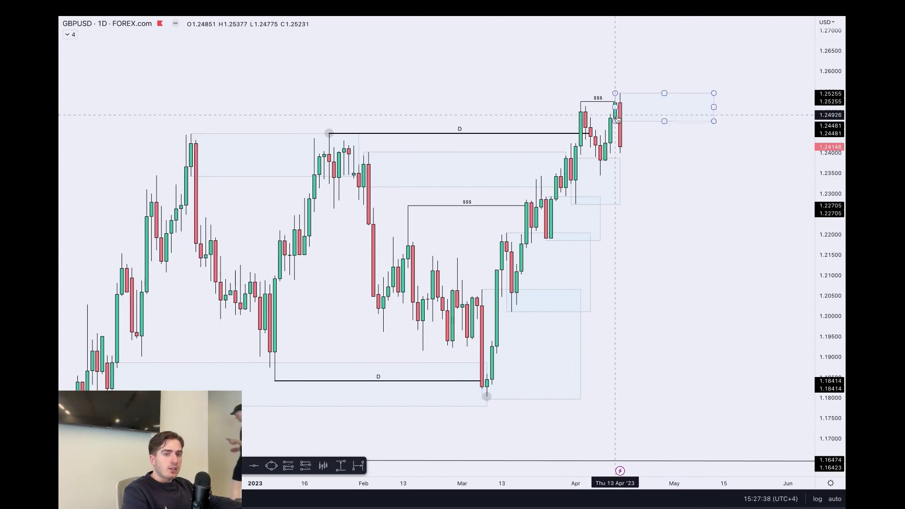
Delete the four daily demand zones stacked along the March–April rally below current price.
scroll(712, 217, up, 1)
drag(830, 332, 830, 218)
scroll(695, 131, up, 1)
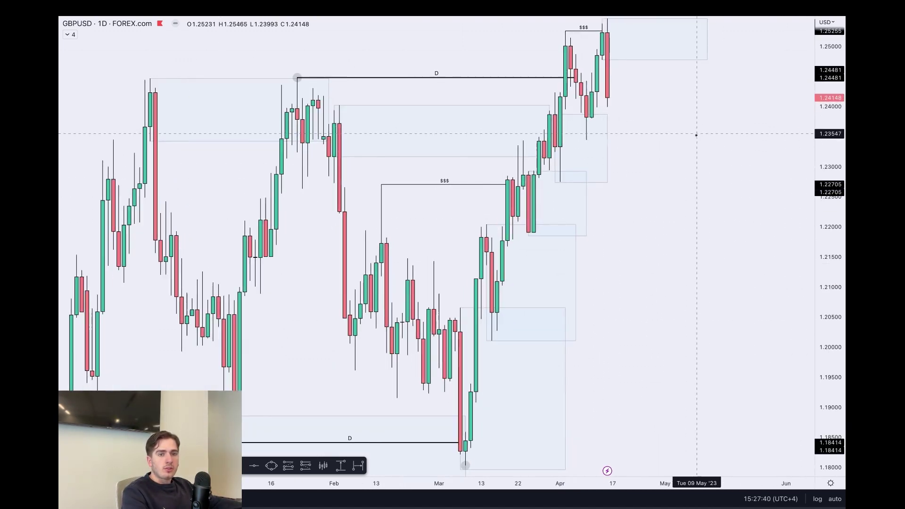
drag(694, 132, 698, 252)
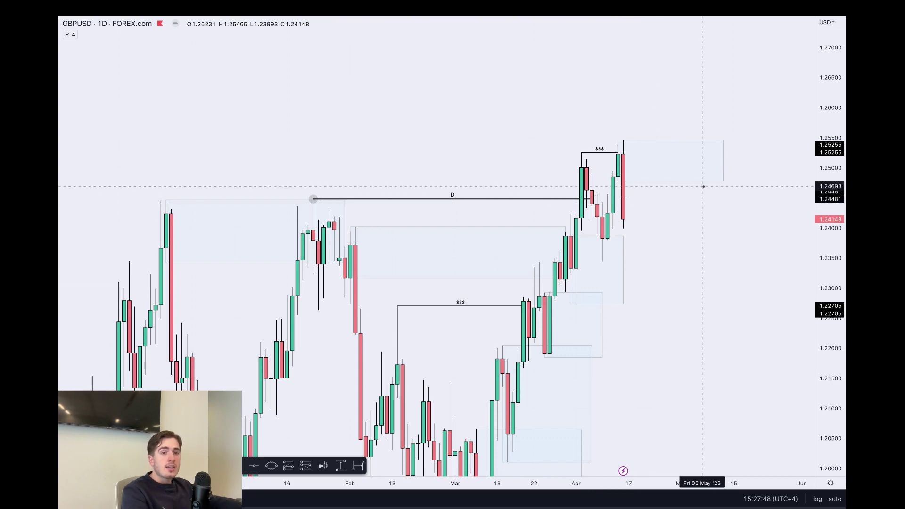
drag(683, 251, 678, 190)
scroll(754, 187, down, 2)
drag(828, 187, 828, 348)
scroll(707, 318, up, 2)
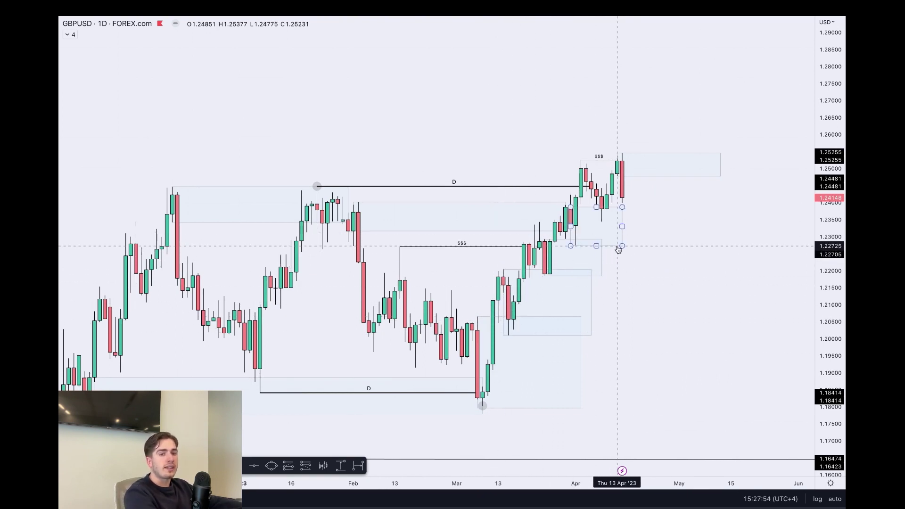
click(623, 226)
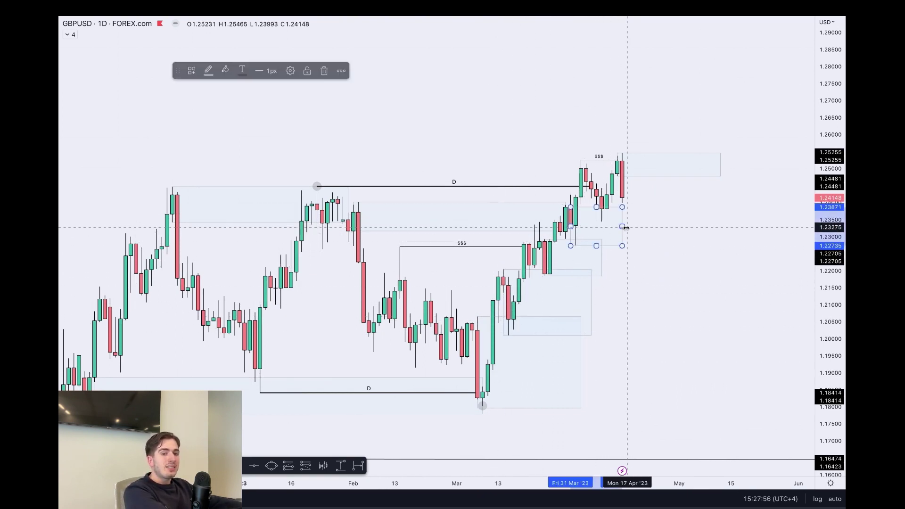
key(Delete)
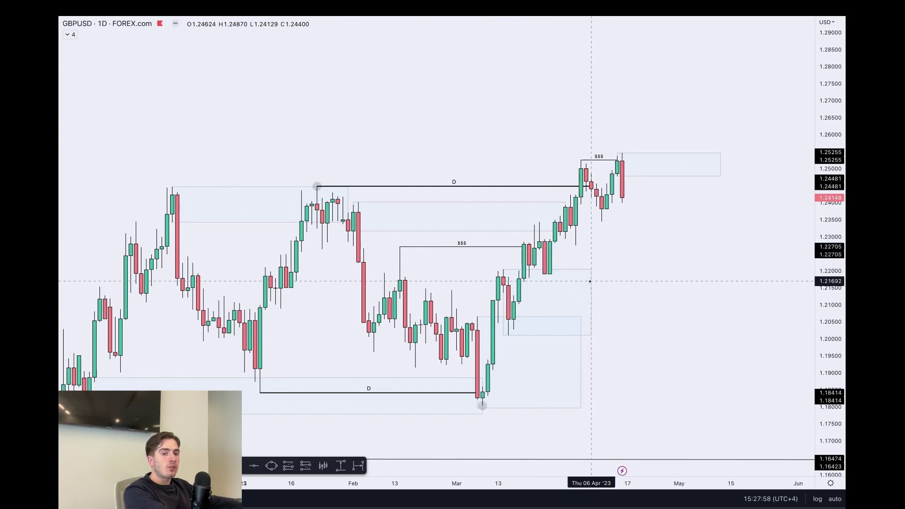
click(581, 316)
key(Delete)
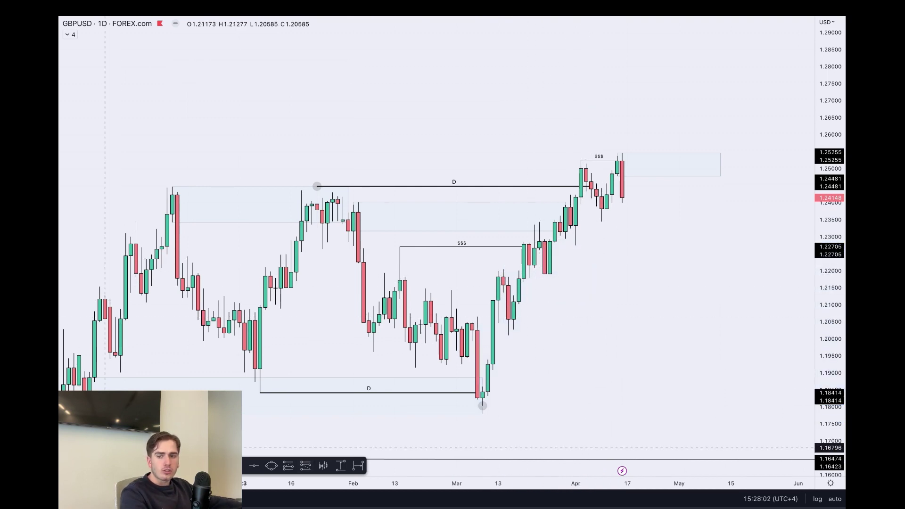
Sketch the stepwise March–April rise with the brush, add rough projection arrows around it, and clear all the strokes.
click(220, 466)
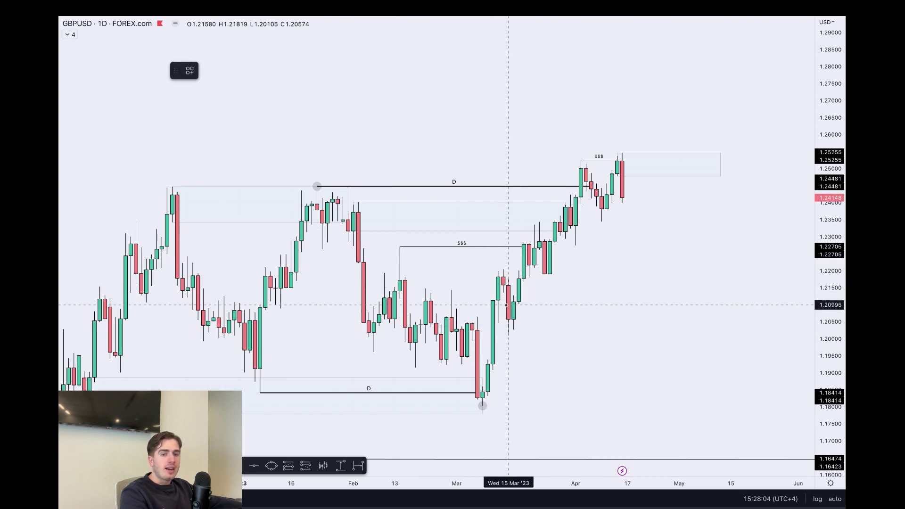
mouse_move(504, 279)
mouse_down()
mouse_move(512, 301)
mouse_move(576, 226)
mouse_move(597, 182)
mouse_up()
drag(534, 340, 541, 329)
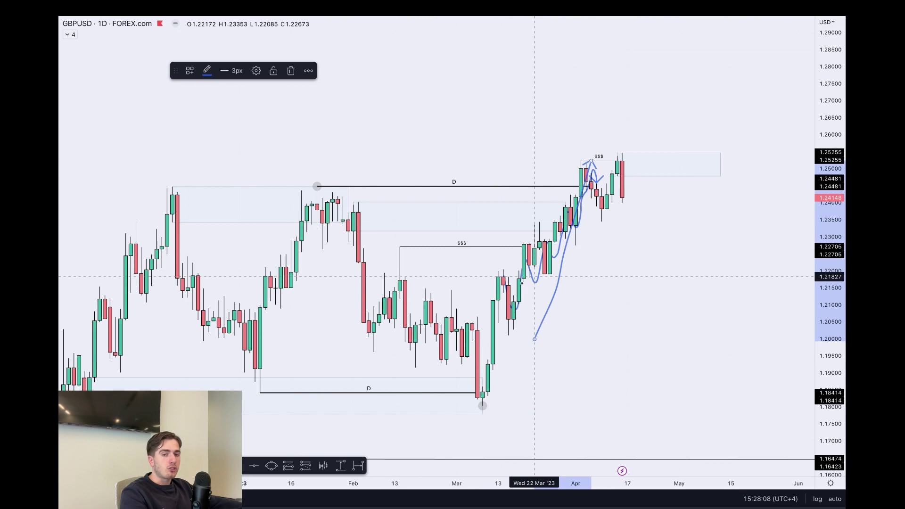
key(Delete)
drag(514, 336, 622, 214)
key(Delete)
drag(622, 182, 638, 252)
key(ctrl+z)
key(ctrl+z)
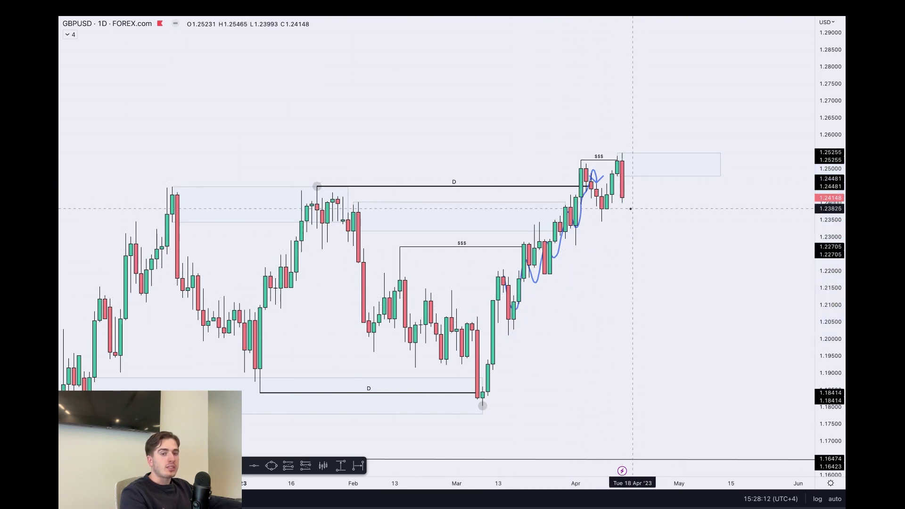
Sketch arrows marking the 10 April low, and a path dipping below it, returning to the supply zone and falling to about 1.21.
scroll(653, 252, down, 2)
scroll(653, 251, up, 1)
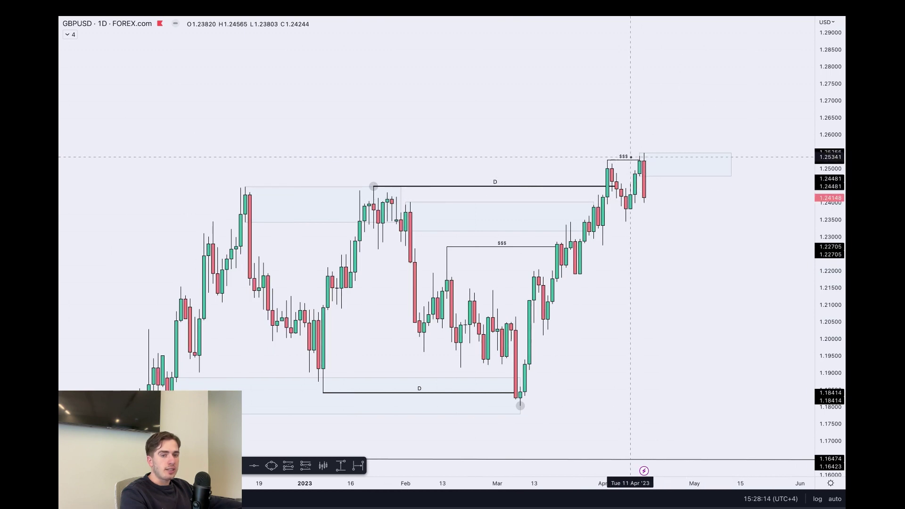
mouse_move(644, 191)
mouse_down()
mouse_move(666, 189)
mouse_move(680, 162)
mouse_move(726, 260)
mouse_up()
key(super+z)
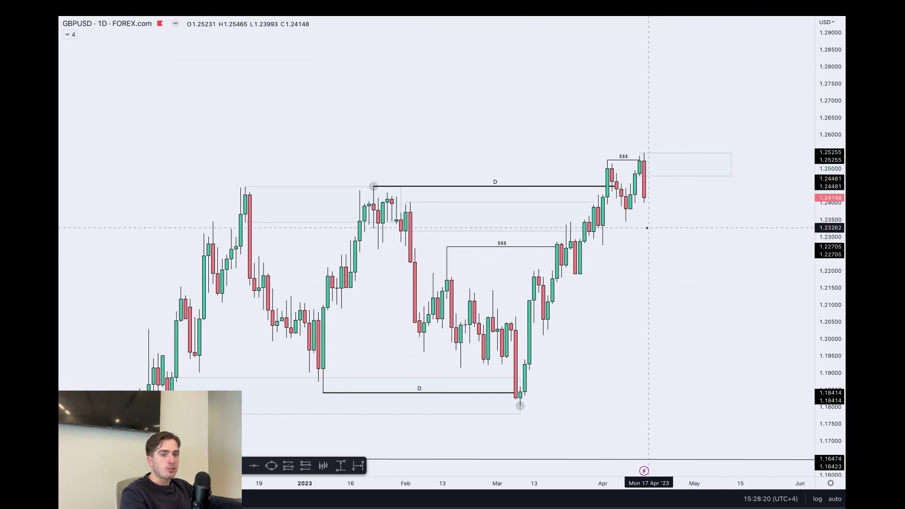
drag(626, 222, 686, 222)
drag(634, 265, 625, 232)
mouse_move(644, 198)
mouse_down()
mouse_move(660, 238)
mouse_move(681, 181)
mouse_move(731, 306)
mouse_up()
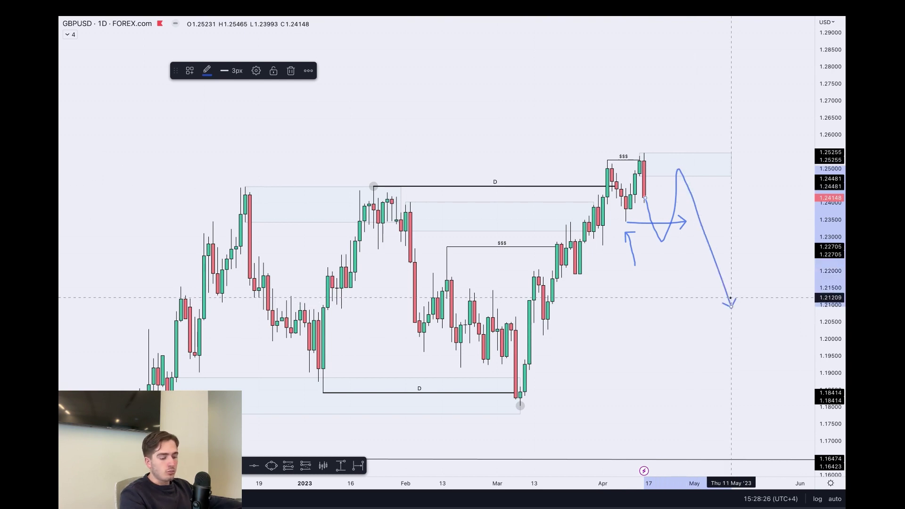
Delete the projected price path and both arrows marking the 10 April low.
click(730, 109)
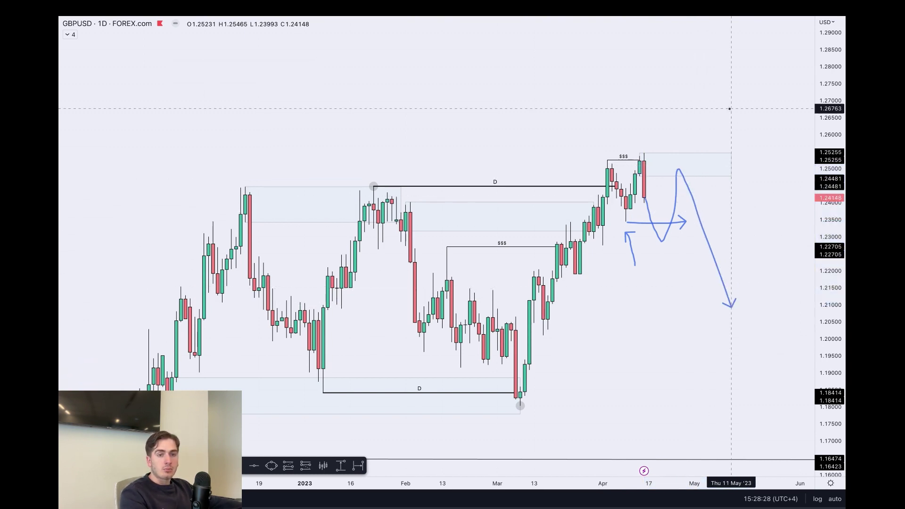
click(662, 239)
key(Delete)
click(651, 223)
key(Delete)
click(629, 237)
key(Delete)
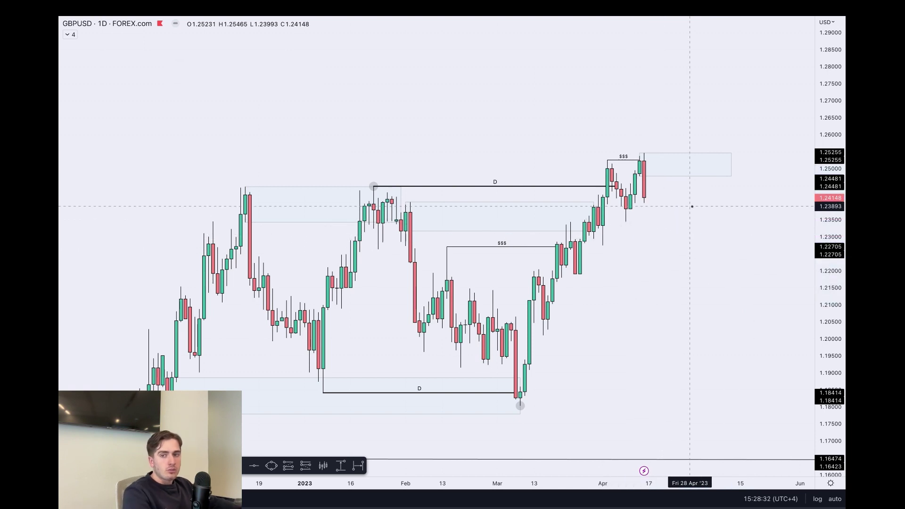
Switch the GBPUSD chart to the 4-hour interval and frame the late March to mid-April price structure.
text(4H)
key(Return)
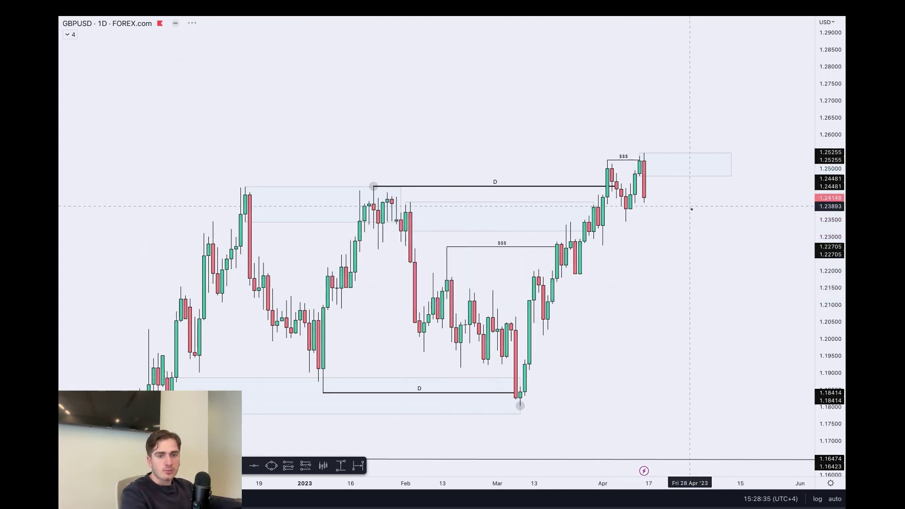
scroll(756, 145, up, 5)
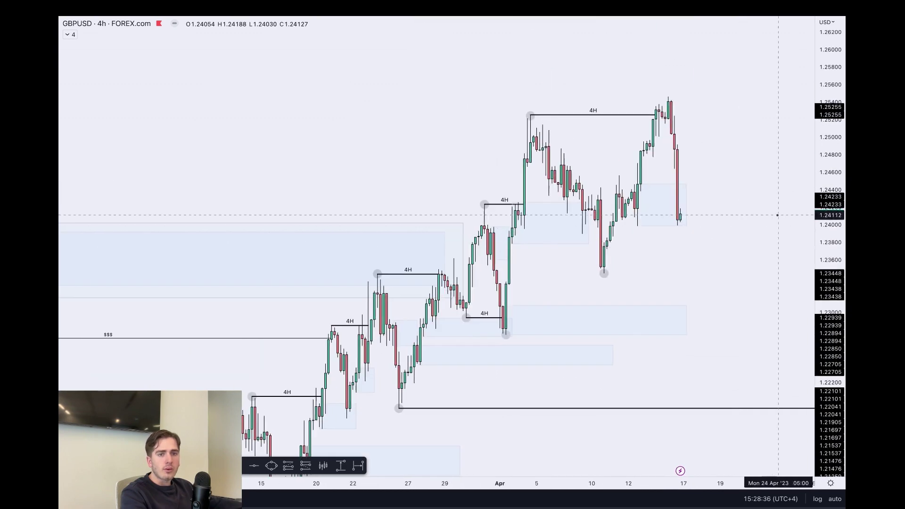
drag(827, 197, 796, 50)
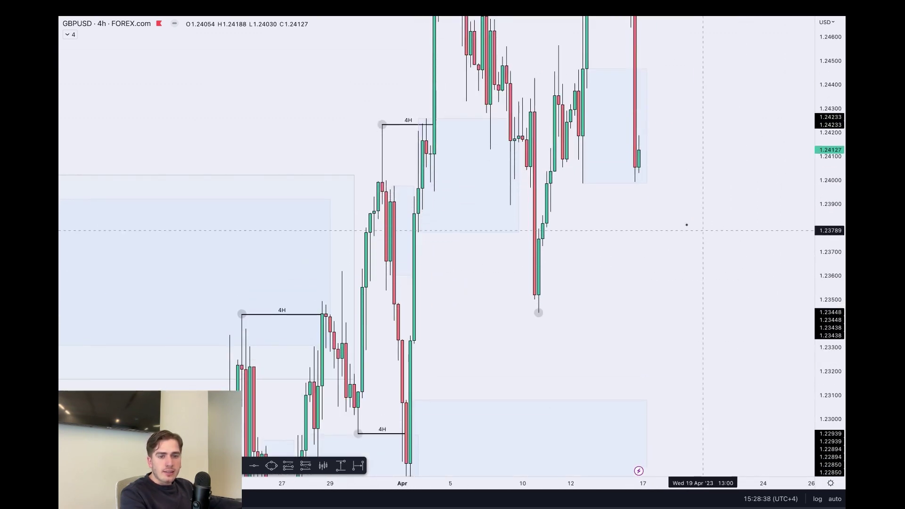
scroll(669, 220, up, 4)
drag(475, 201, 563, 255)
scroll(697, 292, up, 3)
drag(828, 377, 828, 321)
scroll(786, 396, down, 10)
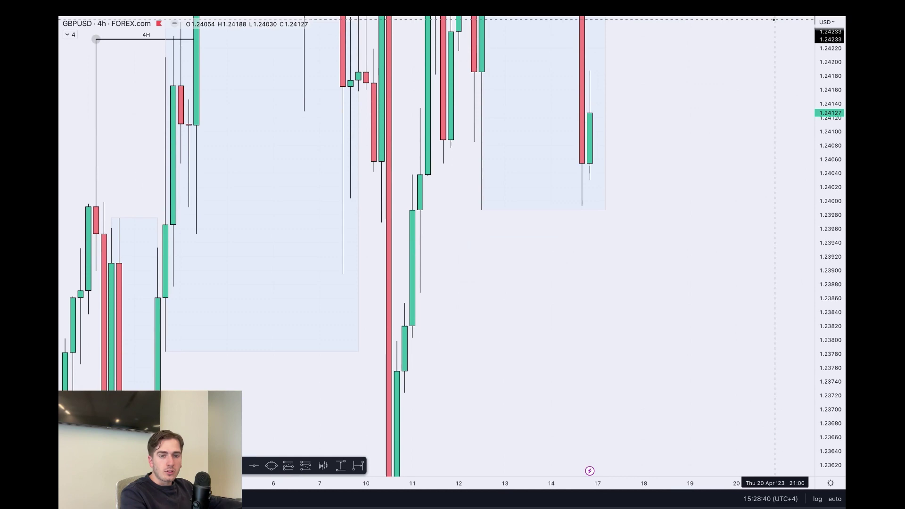
scroll(772, 307, down, 5)
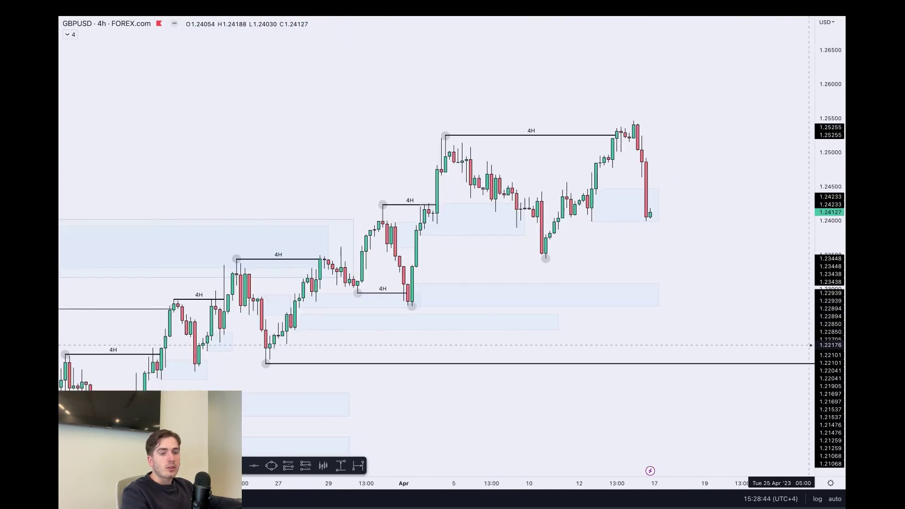
drag(828, 347, 827, 274)
drag(740, 88, 739, 152)
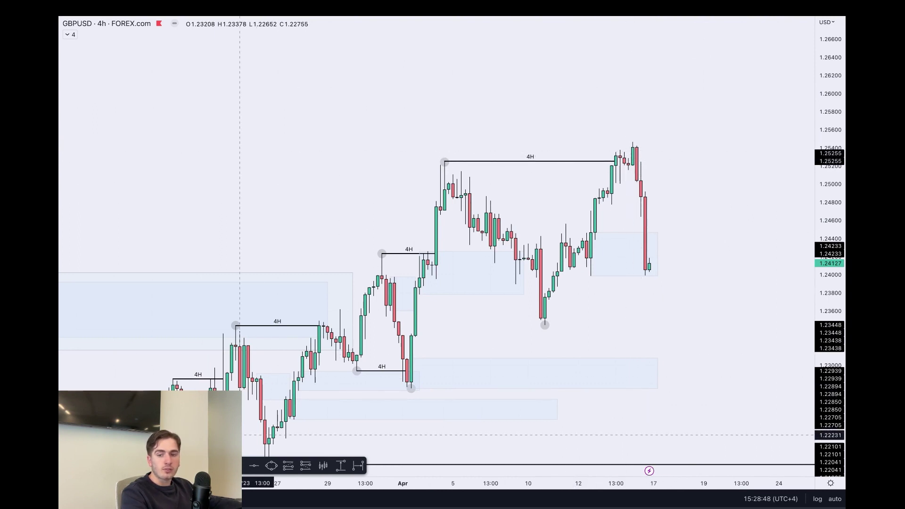
Draw a supply zone with the 4H Zone template at the 14 April high, about 1.2520–1.2546, and mark the prior high at 1.25377.
click(191, 78)
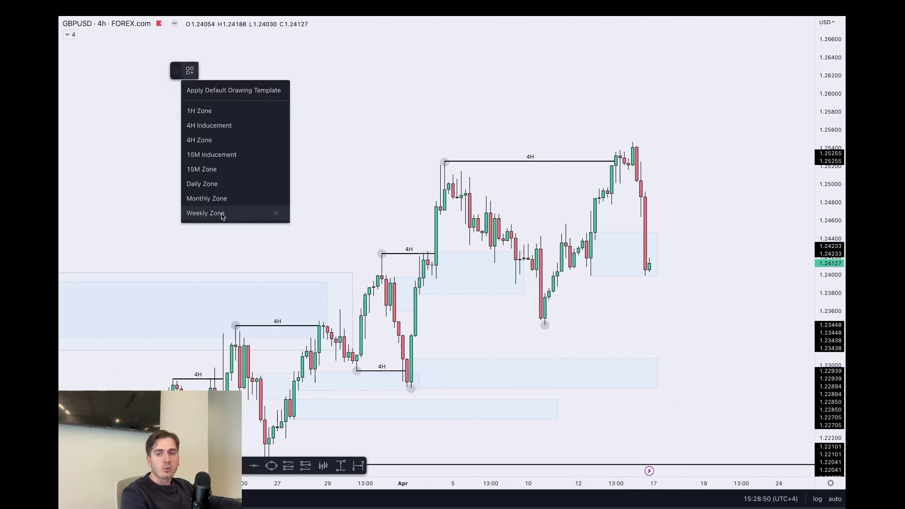
click(218, 137)
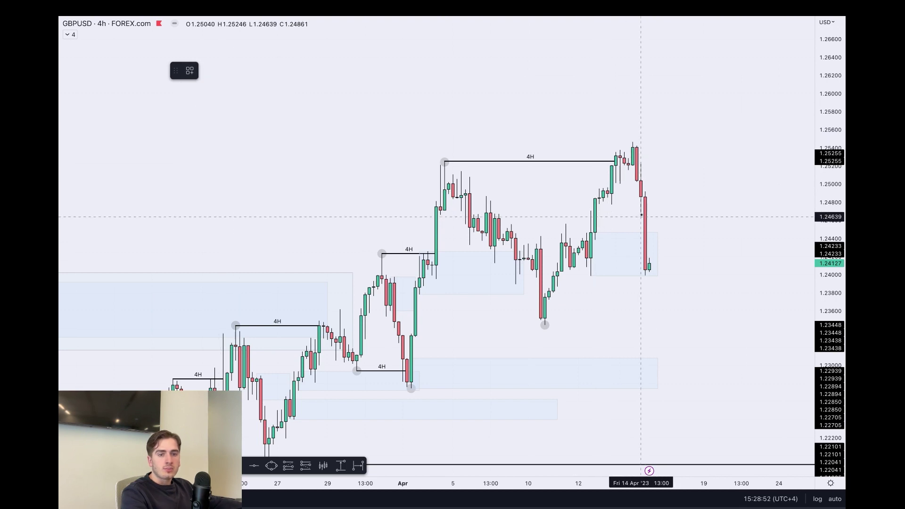
click(632, 165)
click(707, 142)
click(689, 125)
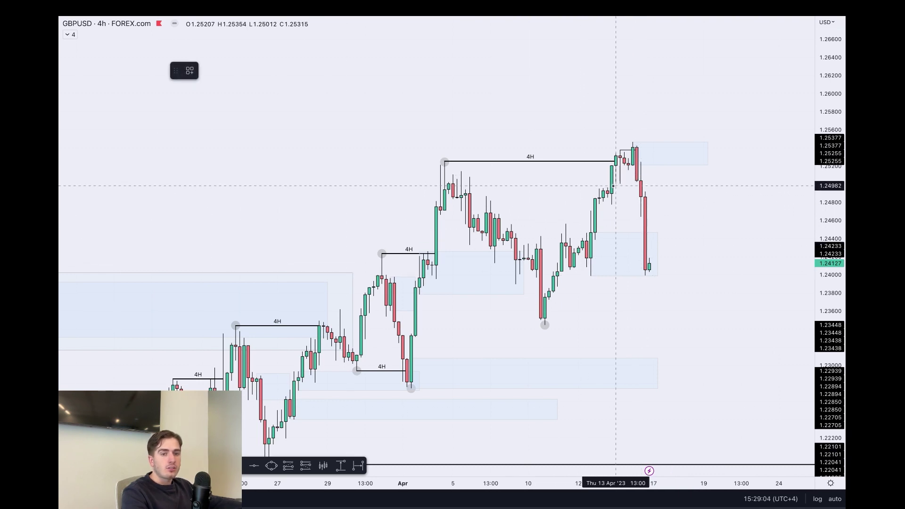
Sketch brush arrows under the 13 April low near 1.2500 and down from the high, and clear them.
drag(613, 186, 646, 186)
drag(633, 155, 663, 275)
key(Delete)
drag(647, 159, 641, 185)
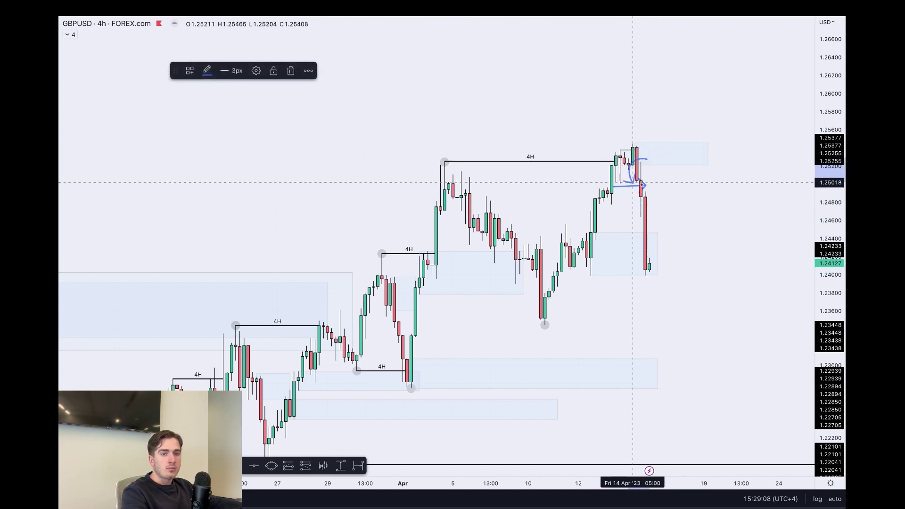
key(ctrl+z)
Draw a 4-hour supply zone from about 1.2525 to 1.2486 at the 14 April sell-off and delete the zone at the high.
click(632, 156)
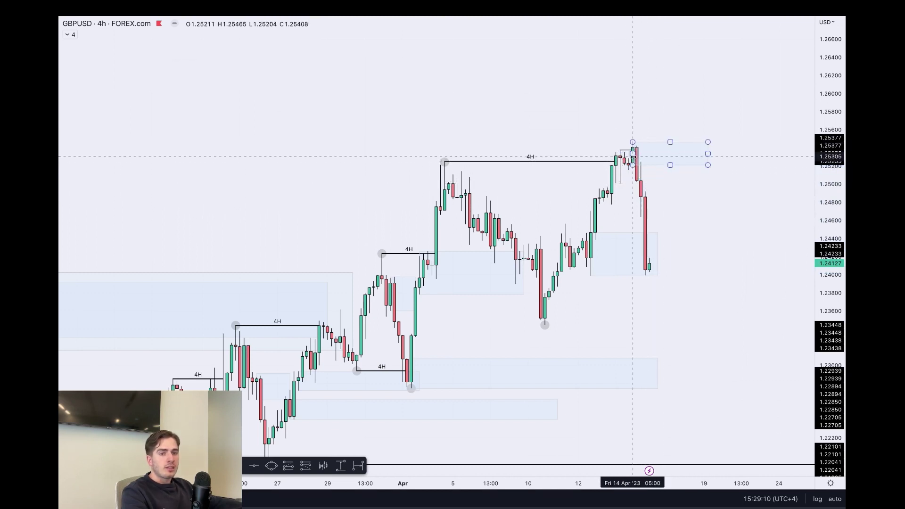
click(219, 465)
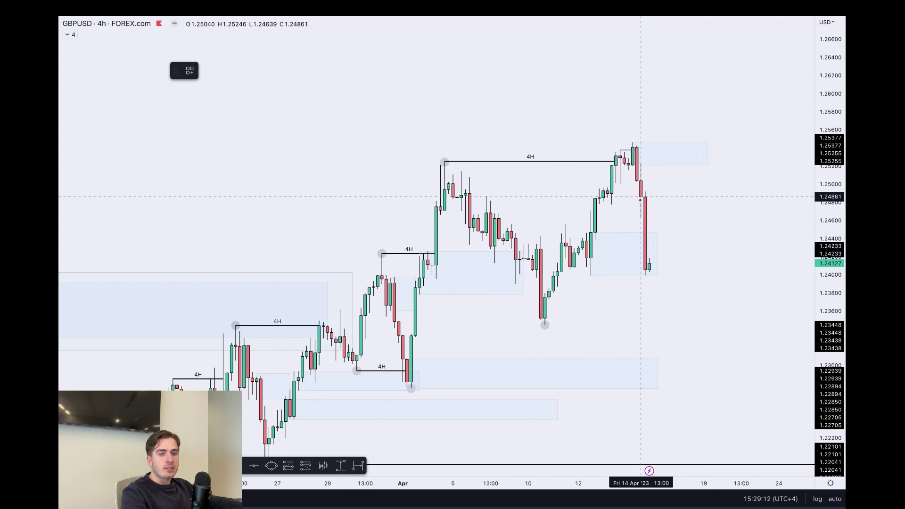
click(724, 161)
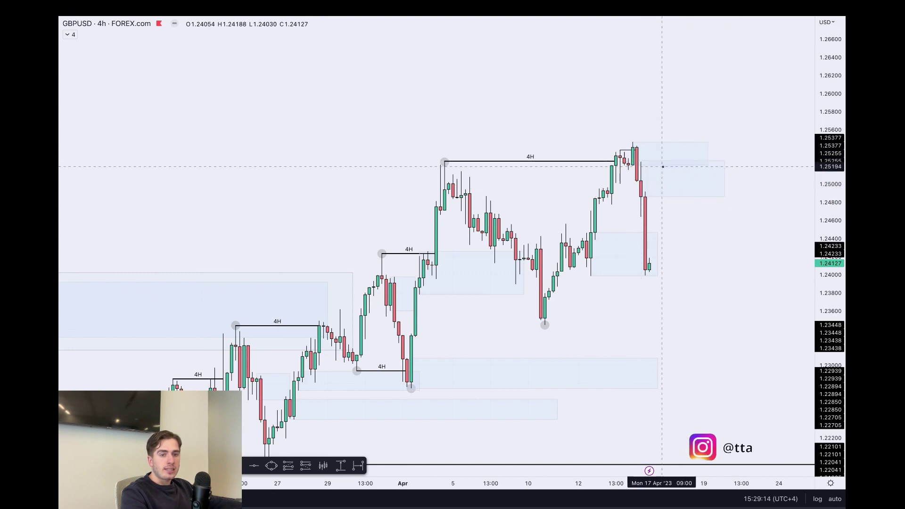
drag(641, 164, 640, 162)
click(672, 135)
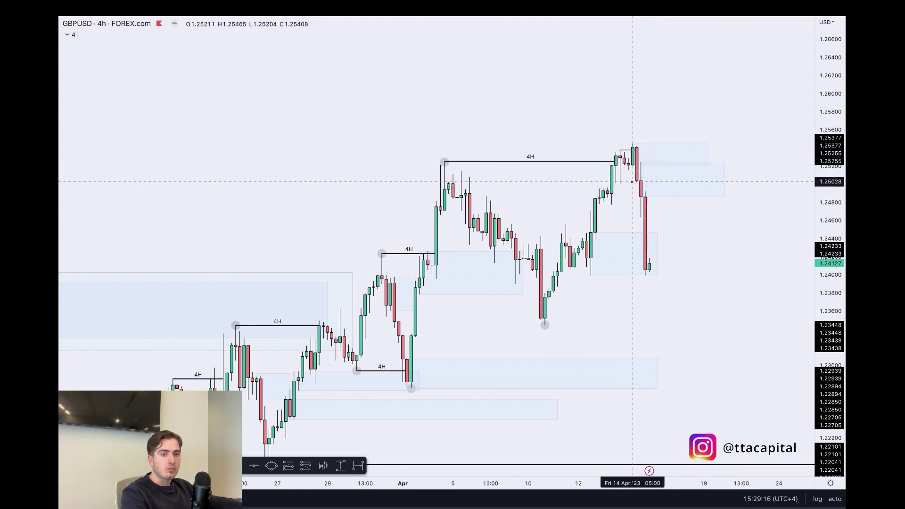
click(707, 143)
key(Delete)
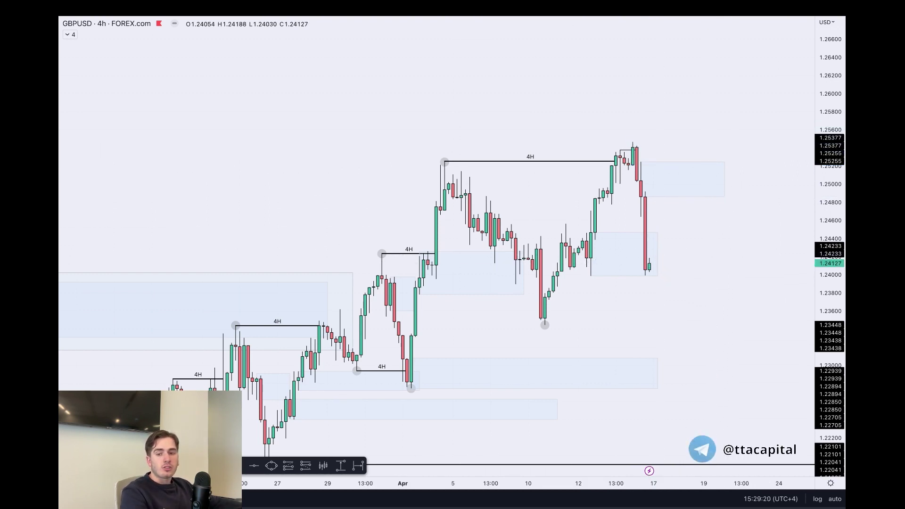
Sketch a stroke at the mid-April demand zone and a falling projection from current price, deleting each one.
mouse_move(598, 230)
mouse_down()
mouse_move(578, 288)
mouse_move(595, 228)
mouse_up()
key(Delete)
mouse_move(646, 267)
mouse_down()
mouse_move(648, 283)
mouse_move(676, 196)
mouse_move(697, 232)
mouse_move(730, 365)
mouse_up()
key(Delete)
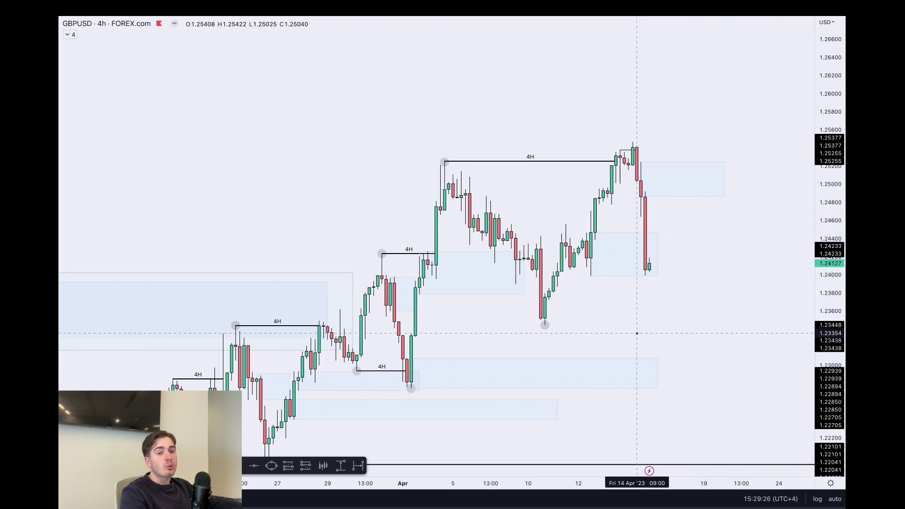
Sketch an arrow extending the 10 April low forward and a path rising to about 1.2438, then falling to about 1.2315.
drag(544, 326, 737, 320)
drag(552, 359, 544, 329)
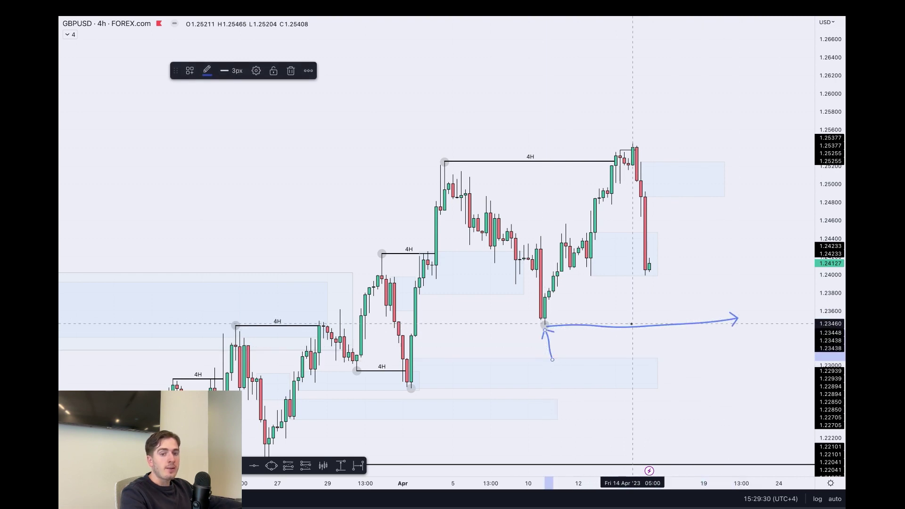
key(Delete)
drag(653, 267, 671, 355)
key(Delete)
mouse_move(650, 267)
mouse_down()
mouse_move(679, 241)
mouse_move(704, 351)
mouse_up()
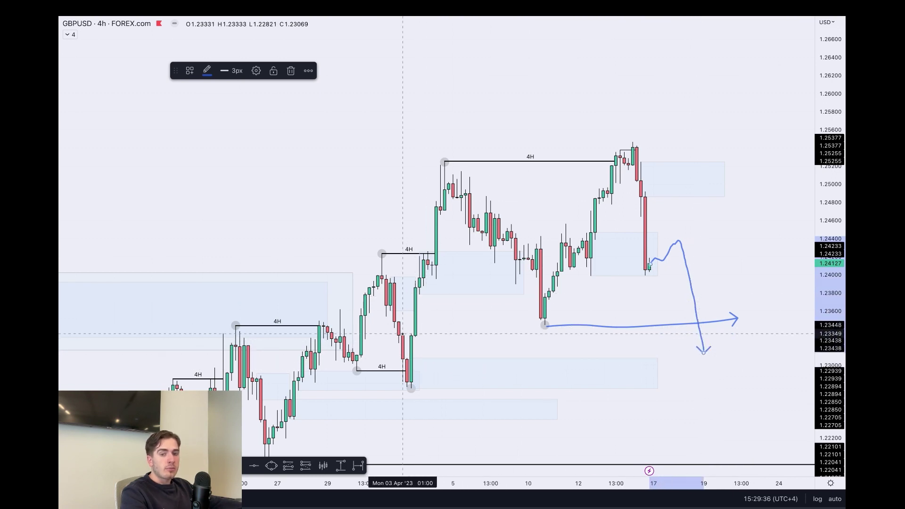
Sketch strokes around the 3 April demand zone and below the 10 April low, and undo them.
drag(411, 334, 579, 327)
drag(418, 391, 571, 377)
drag(555, 330, 536, 351)
drag(545, 329, 570, 362)
key(ctrl+z)
key(ctrl+z)
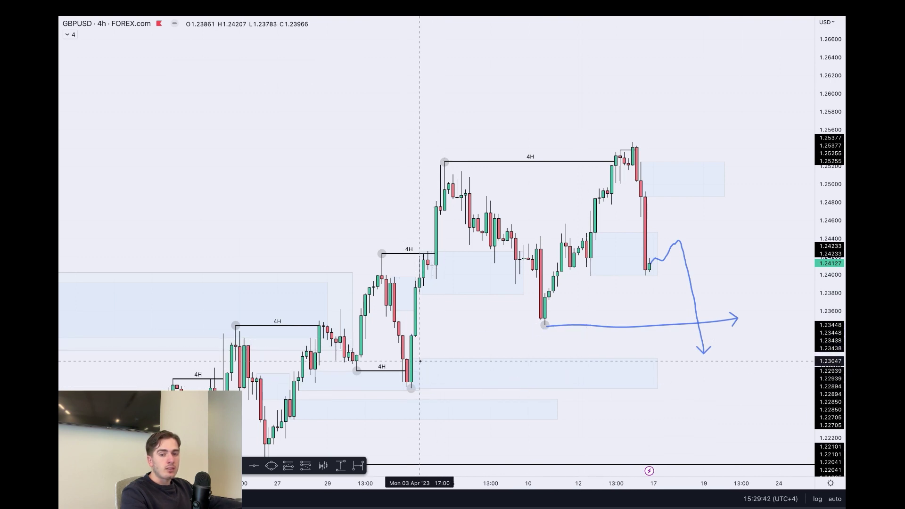
Raise the upper edge of the 3 April demand zone to about 1.2334, and undo a stroke drawn at the 10 April low.
drag(411, 359, 411, 335)
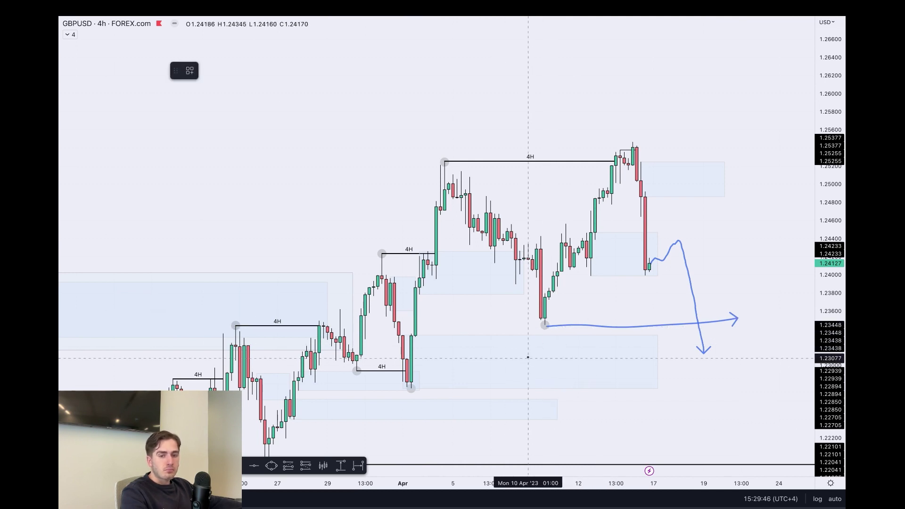
drag(536, 317, 575, 326)
key(ctrl+z)
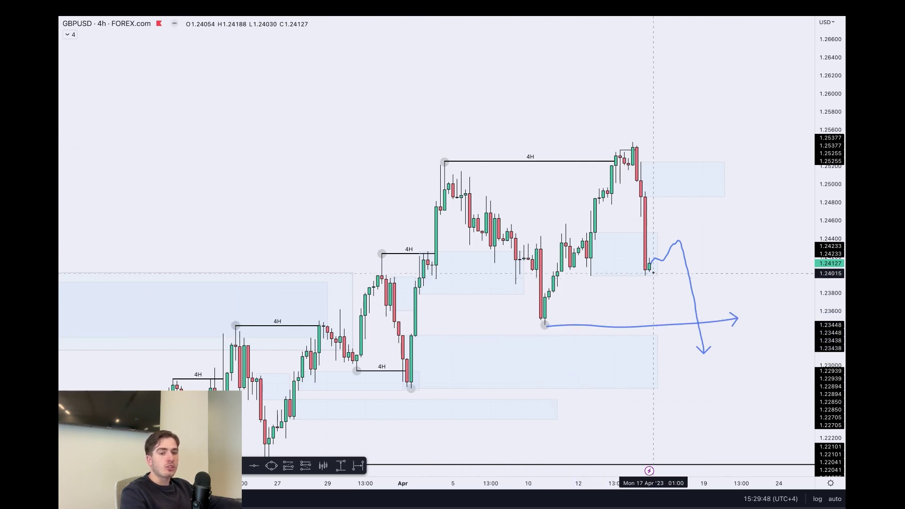
Sketch a projected rise from about 1.2315 to the supply zone near 1.2500 with extra strokes, and clear all the sketches.
mouse_move(703, 353)
mouse_down()
mouse_move(717, 256)
mouse_move(735, 190)
mouse_move(746, 183)
mouse_up()
mouse_move(665, 219)
mouse_down()
mouse_move(707, 220)
mouse_move(678, 221)
mouse_move(695, 221)
mouse_move(675, 244)
mouse_move(711, 232)
mouse_up()
drag(648, 161, 632, 159)
key(ctrl+z)
key(ctrl+z)
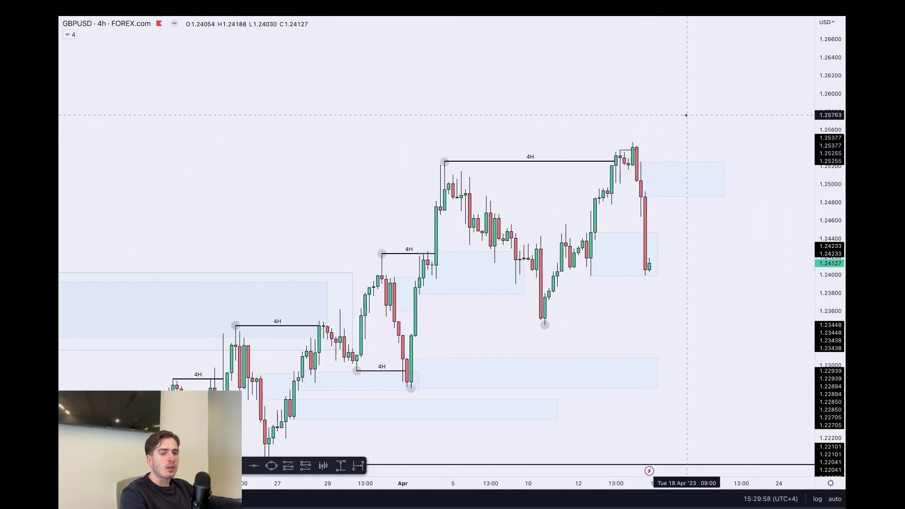
Apply the Daily Zone template to the supply zone at the April high on the daily chart and return to the 4-hour interval.
text(1D)
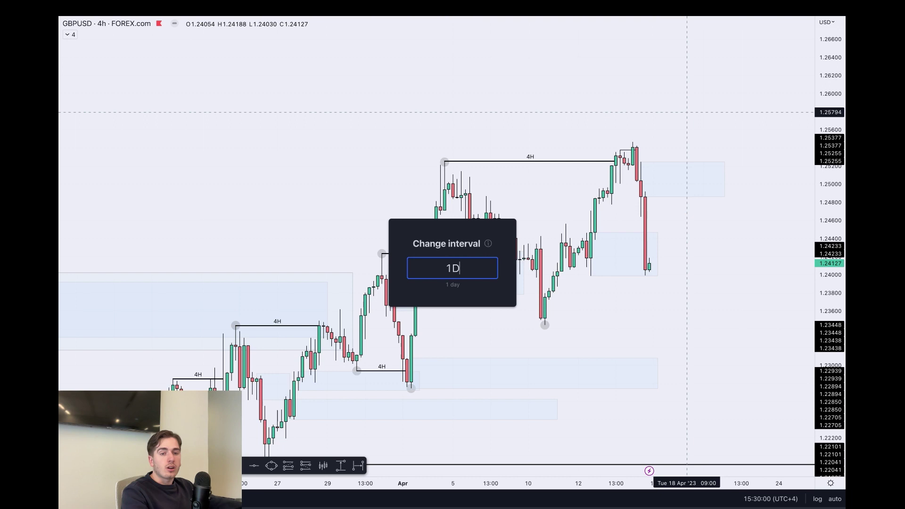
key(Return)
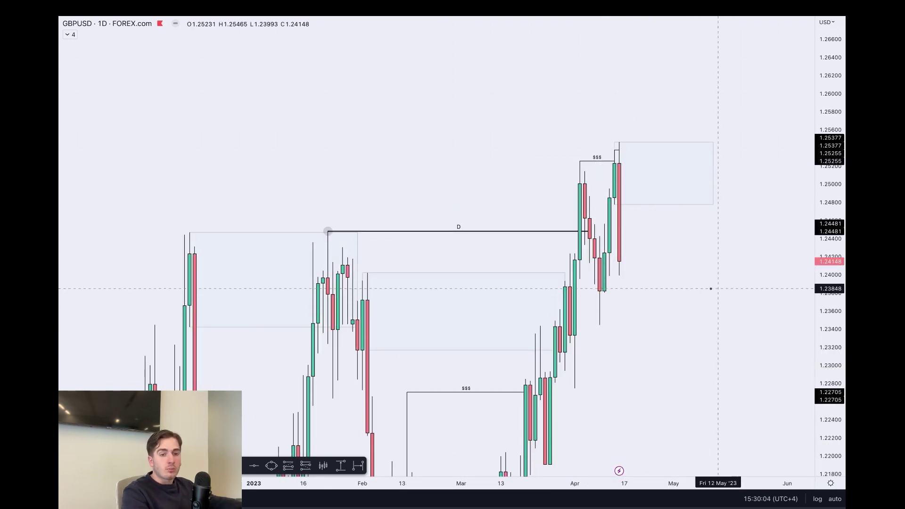
click(705, 207)
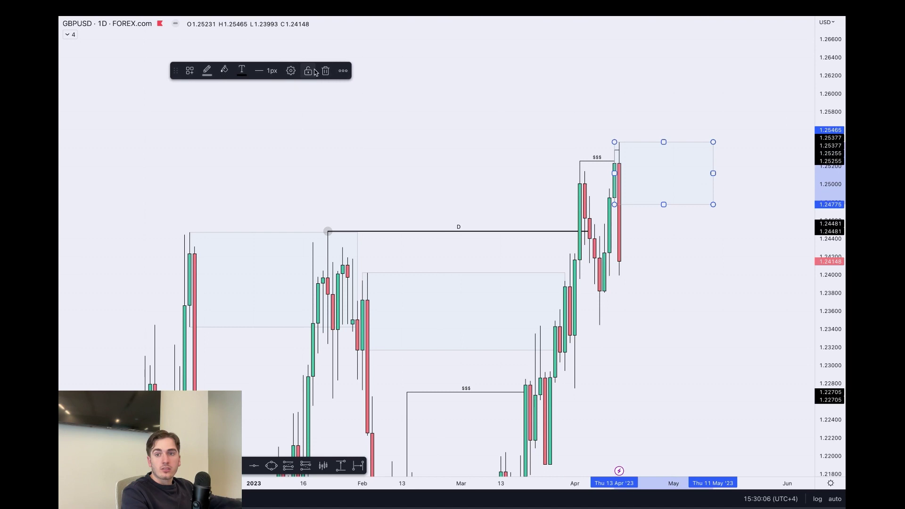
click(188, 71)
click(231, 200)
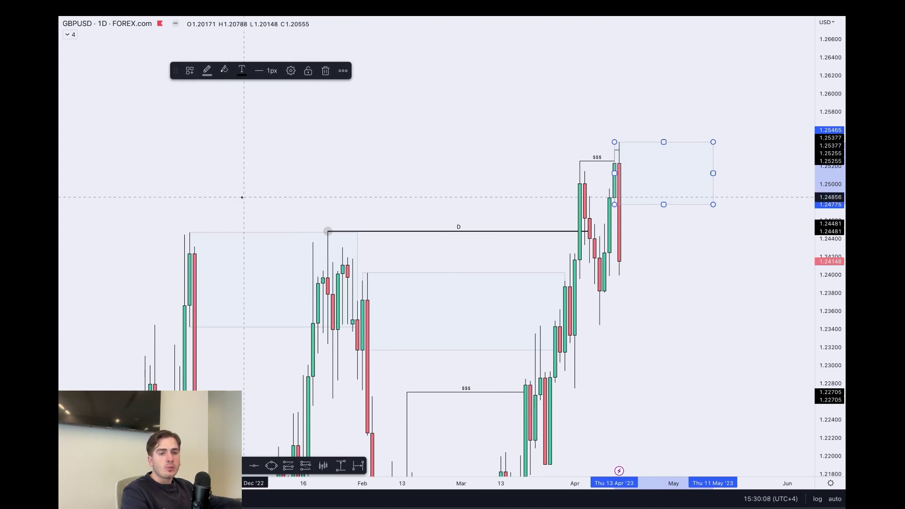
click(361, 128)
text(4h)
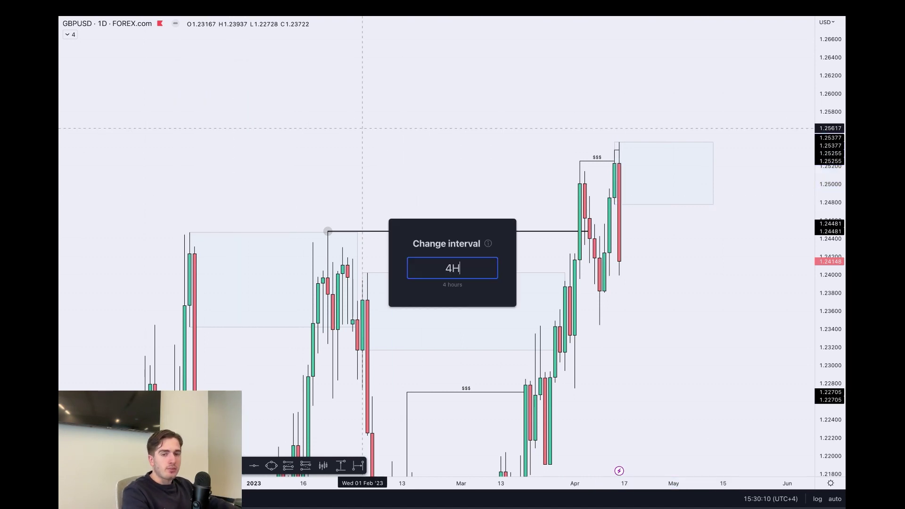
key(Return)
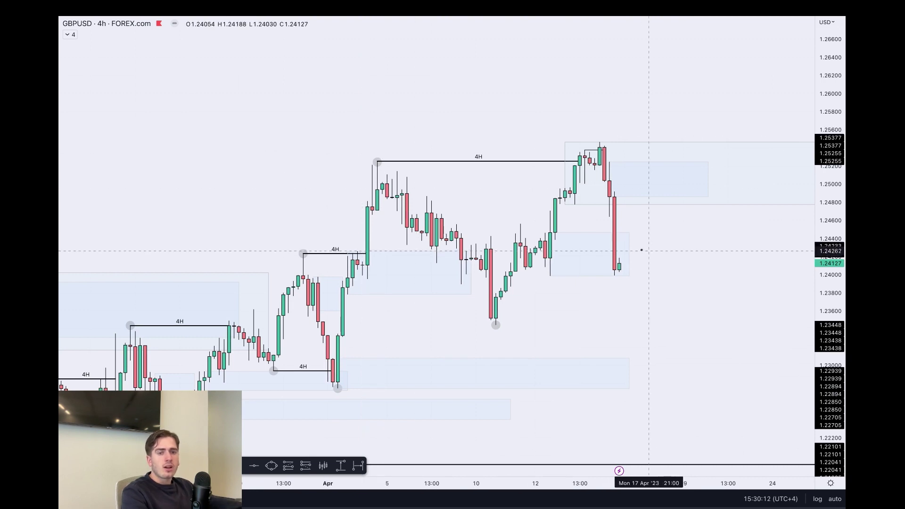
Sketch the March–April rally with the brush from the mid-March low upward, and delete the stroke.
scroll(641, 249, right, 3)
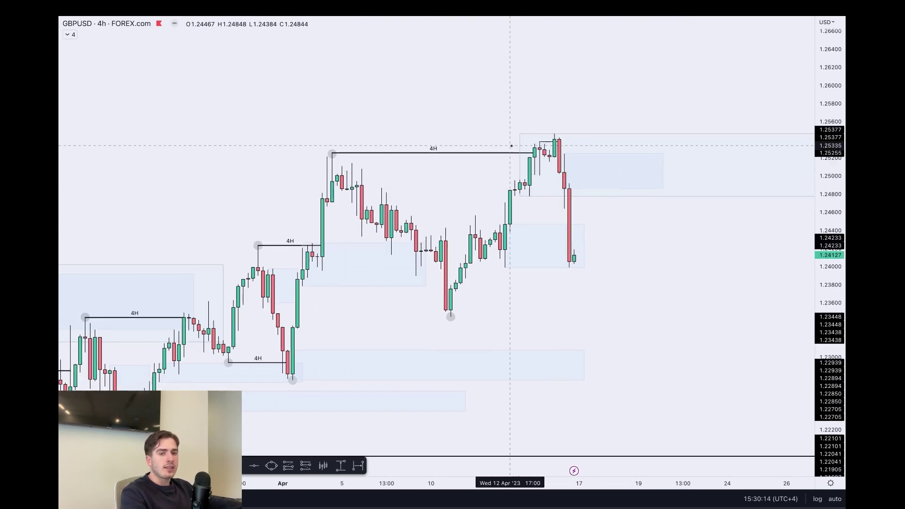
scroll(577, 105, right, 3)
scroll(543, 131, down, 5)
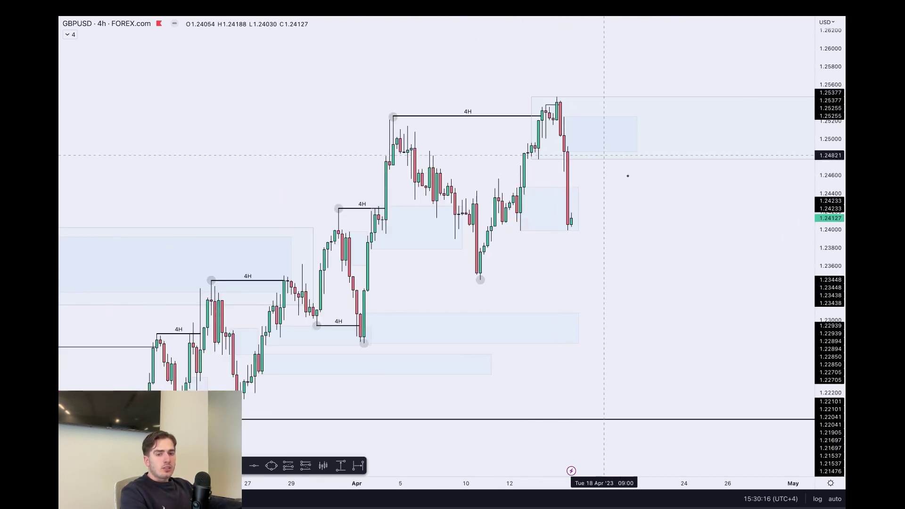
drag(834, 223, 835, 413)
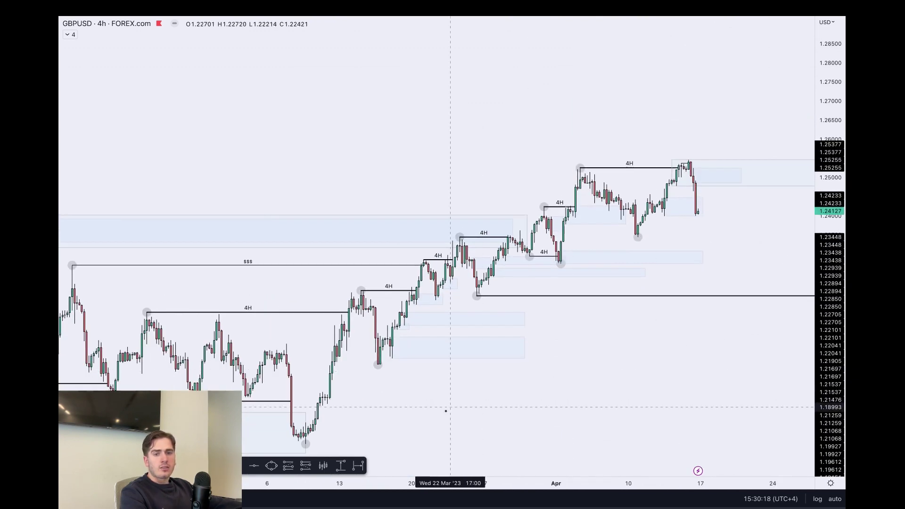
scroll(381, 406, down, 2)
scroll(718, 273, up, 5)
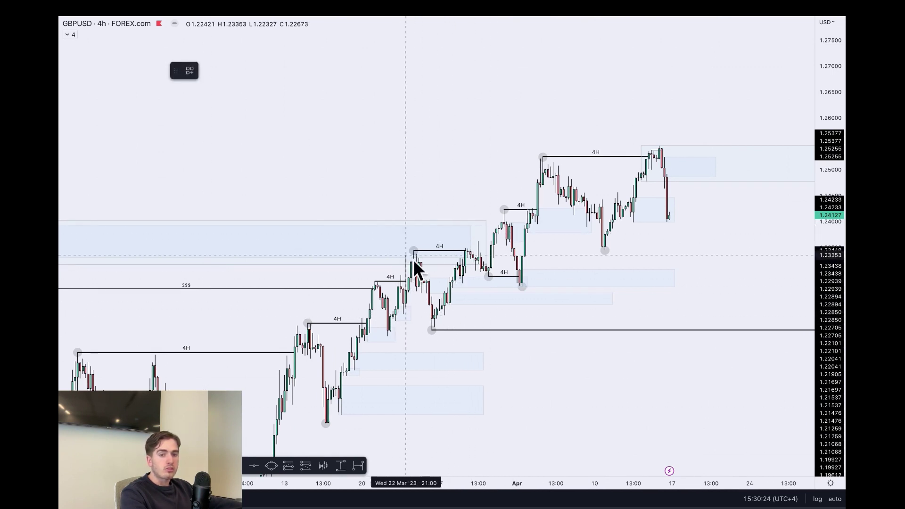
mouse_move(331, 403)
mouse_down()
mouse_move(365, 283)
mouse_move(538, 195)
mouse_move(606, 184)
mouse_up()
key(Delete)
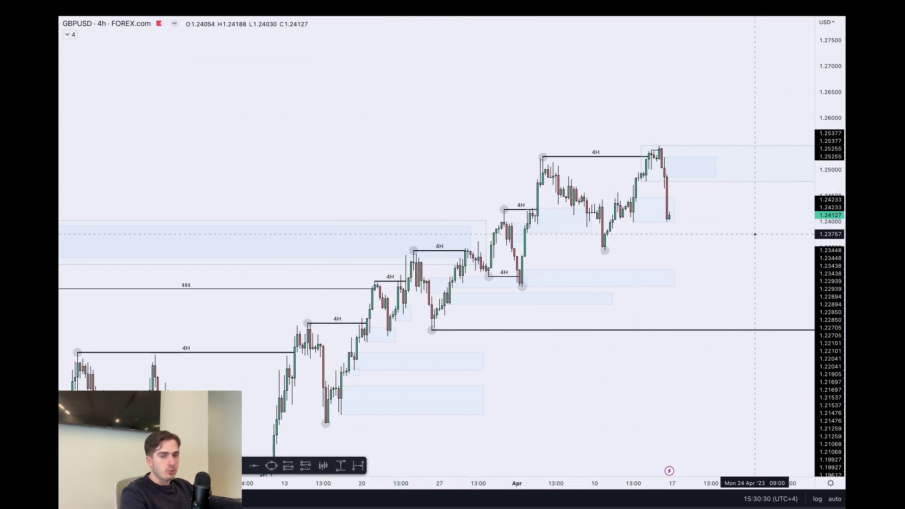
Sketch brush arrows pointing at the early-April swing high that starts the uppermost 4H structure line.
drag(812, 357, 798, 218)
drag(698, 157, 699, 283)
drag(822, 379, 822, 253)
drag(669, 147, 668, 230)
scroll(668, 231, up, 2)
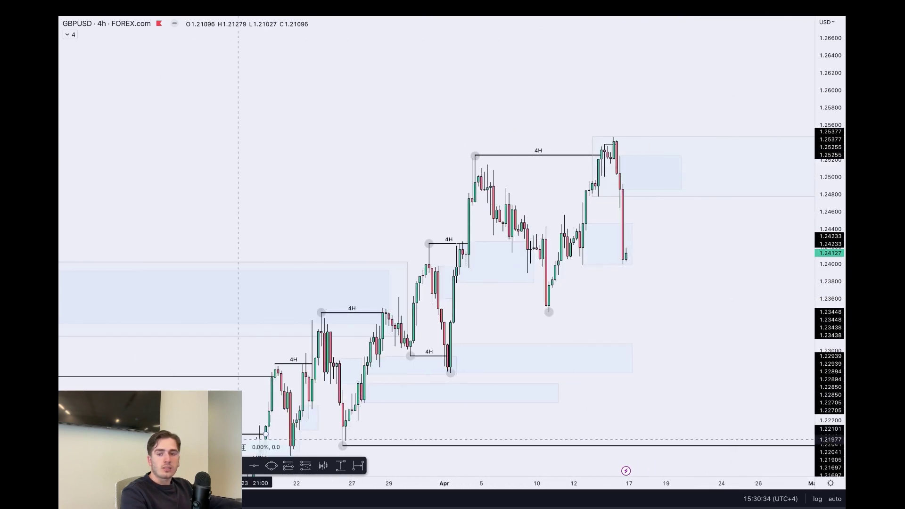
drag(475, 132, 493, 152)
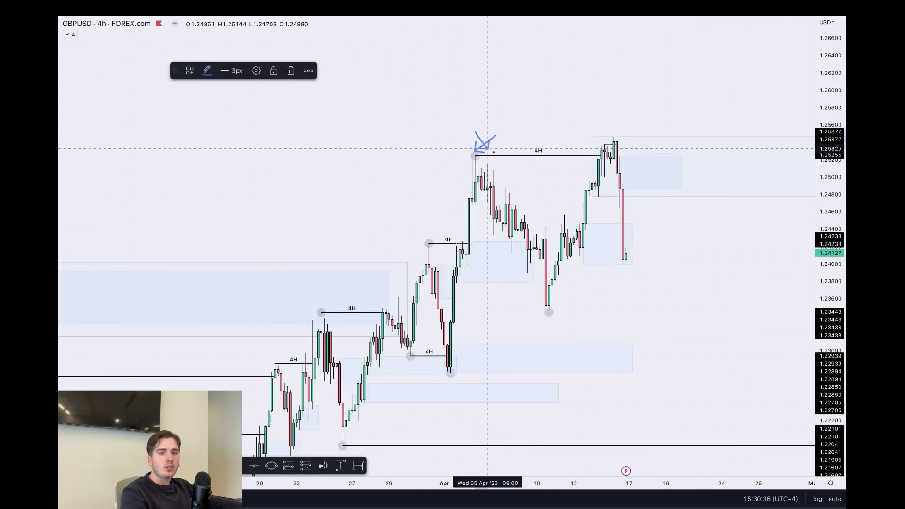
Sketch the drop from the mid-April high to the current price with the brush, and undo it along with the arrows at the early-April high.
mouse_move(595, 166)
mouse_down()
mouse_move(617, 155)
mouse_move(636, 256)
mouse_up()
key(ctrl+z)
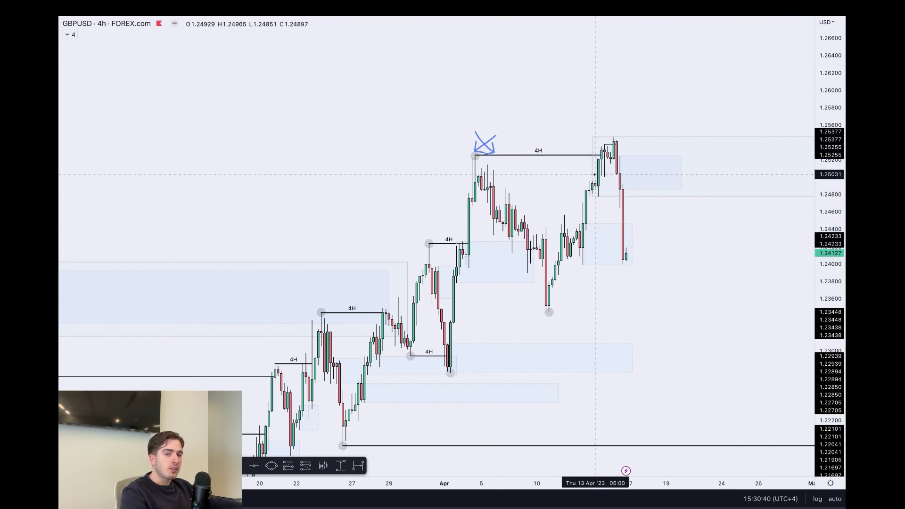
key(ctrl+z)
key(ctrl+z)
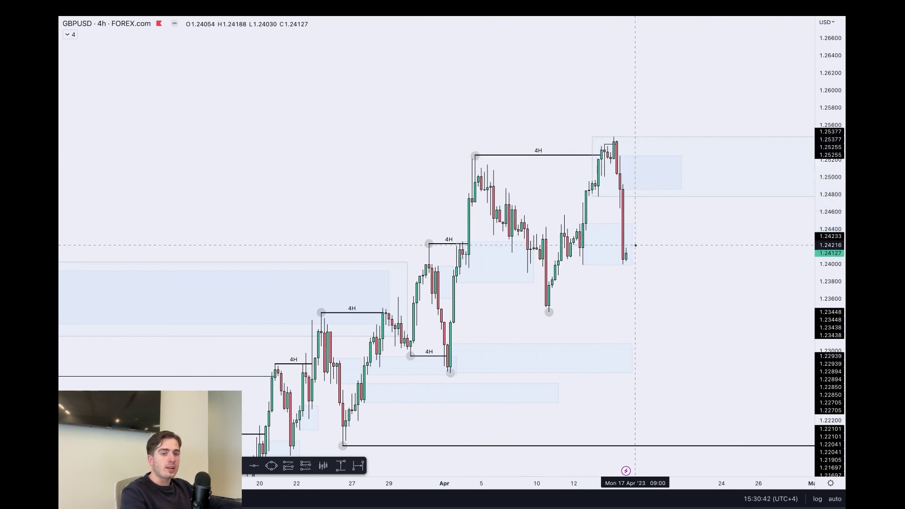
Sketch a projected drop from the current price to about 1.2300, mark the 10 April swing low with arrows, and clear the sketches.
mouse_move(628, 256)
mouse_down()
mouse_move(681, 288)
mouse_move(696, 341)
mouse_up()
key(ctrl+z)
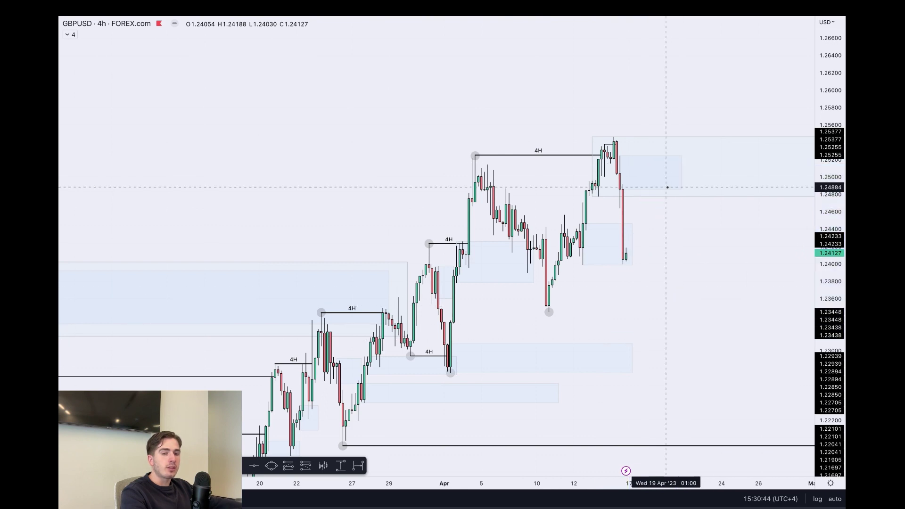
drag(636, 257, 650, 347)
key(ctrl+z)
drag(546, 313, 607, 314)
drag(551, 344, 546, 318)
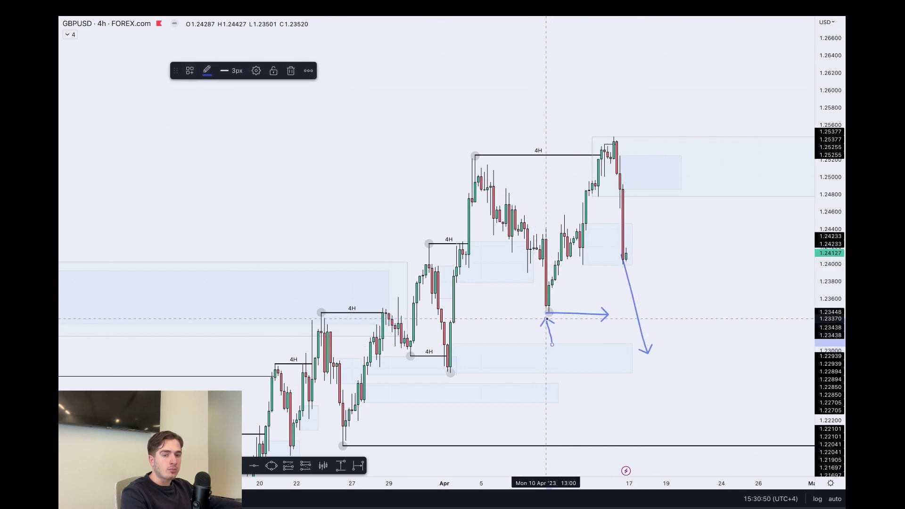
key(ctrl+z)
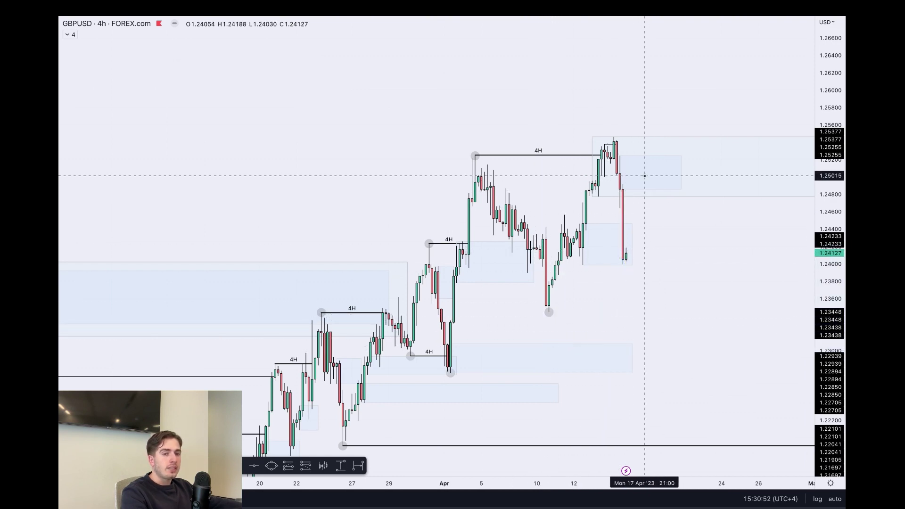
Sketch a projected decline from the supply zone near the mid-April high with the brush, and undo it.
mouse_move(642, 154)
mouse_down()
mouse_move(628, 152)
mouse_move(663, 179)
mouse_move(699, 260)
mouse_up()
key(ctrl+z)
key(ctrl+z)
Switch to the 1W interval and draw a supply zone from the May 2022 high, about 1.249 to 1.267, extending past the current candle.
text(1W)
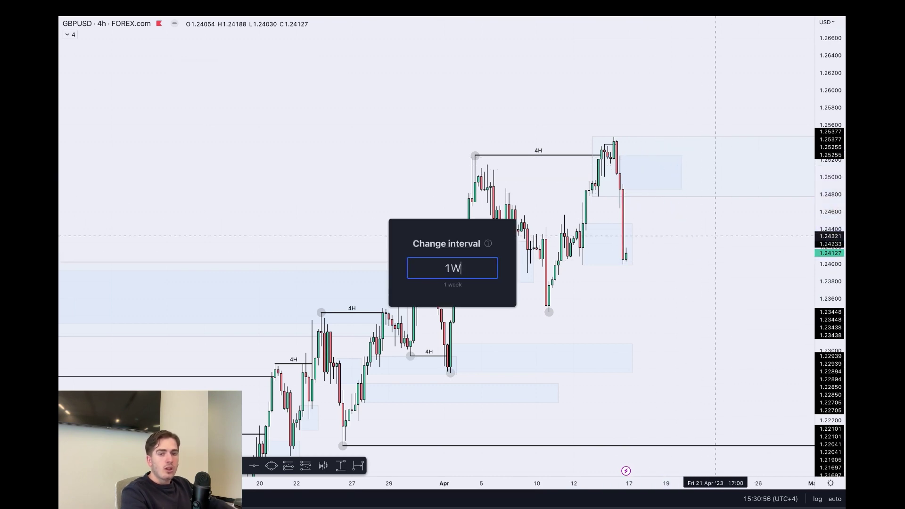
key(Return)
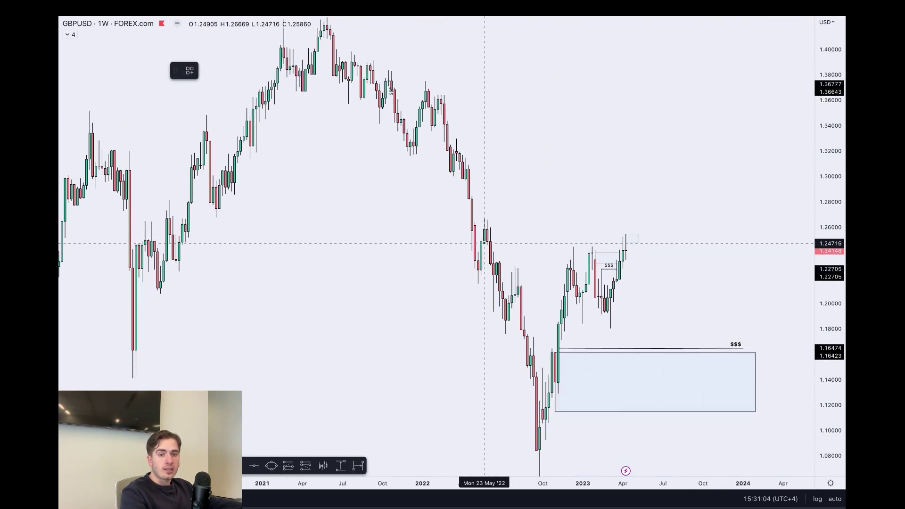
drag(486, 241, 679, 220)
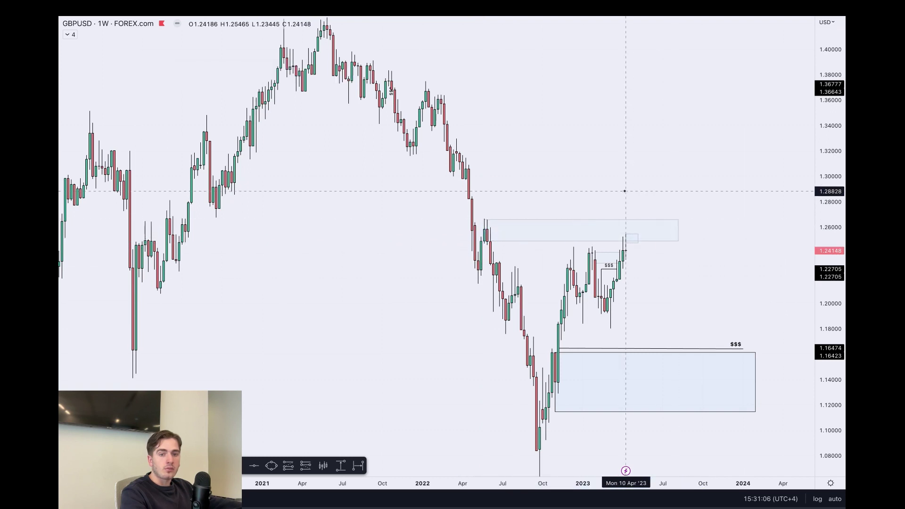
drag(733, 301, 743, 226)
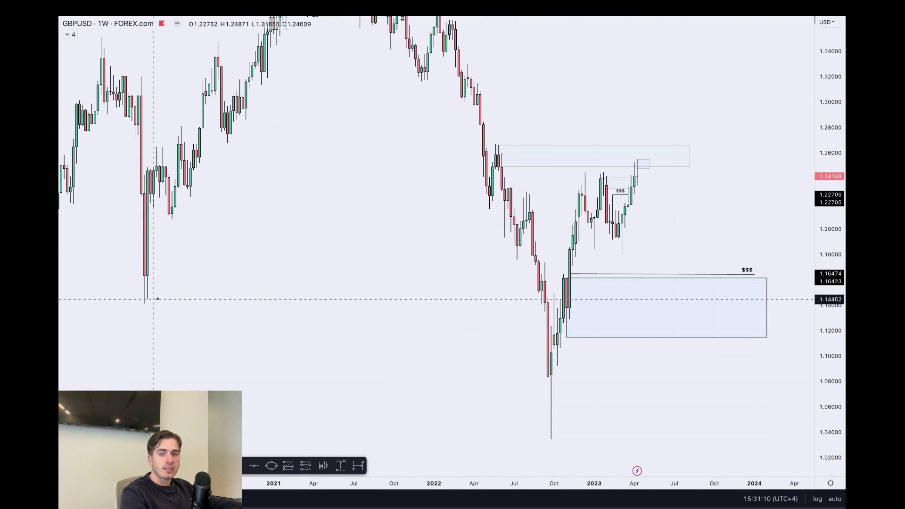
drag(327, 291, 319, 320)
scroll(553, 254, up, 1)
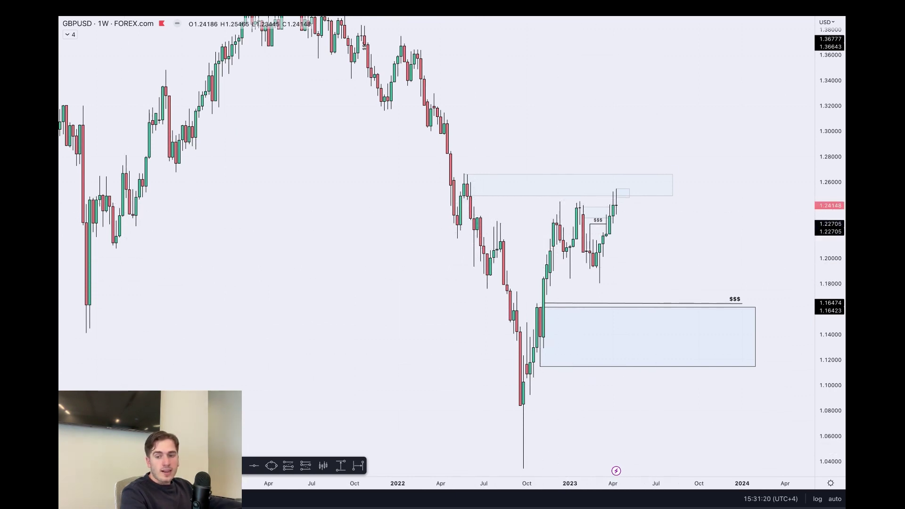
Sketch curved brush arrows over the three successive weekly highs and a projected fall toward the lower demand zone, and undo the strokes.
click(234, 465)
drag(553, 207, 570, 204)
drag(560, 200, 597, 199)
drag(589, 195, 643, 190)
mouse_move(635, 188)
mouse_down()
mouse_move(648, 182)
mouse_move(632, 188)
mouse_move(656, 324)
mouse_up()
key(ctrl+z)
key(ctrl+z)
key(ctrl+z)
key(ctrl+z)
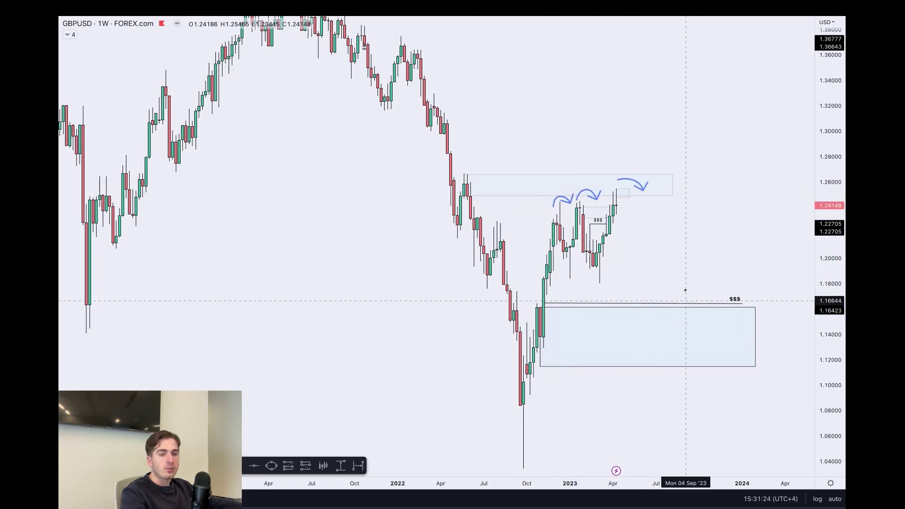
Circle the start of the weekly demand zone, point an arrow at the start of its $$$ line, and clear the remaining sketches.
mouse_move(553, 307)
mouse_down()
mouse_move(523, 314)
mouse_move(557, 303)
mouse_up()
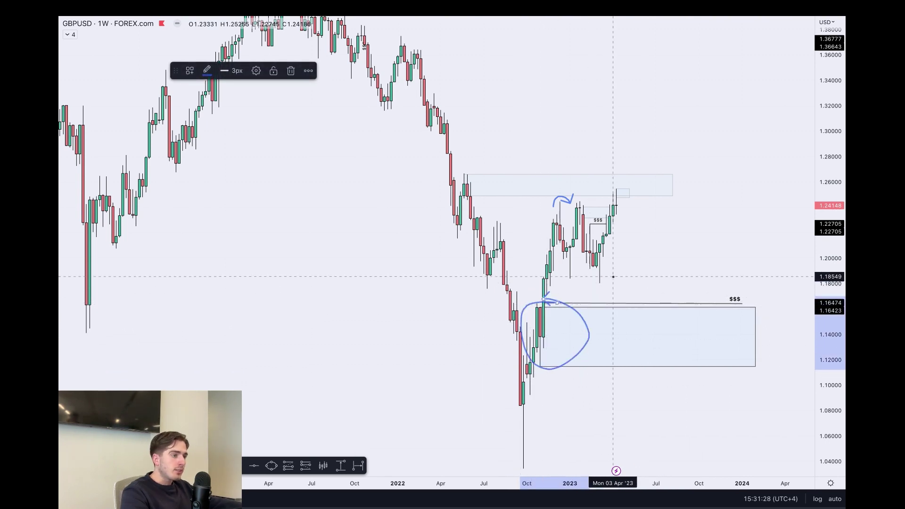
key(ctrl+z)
key(ctrl+z)
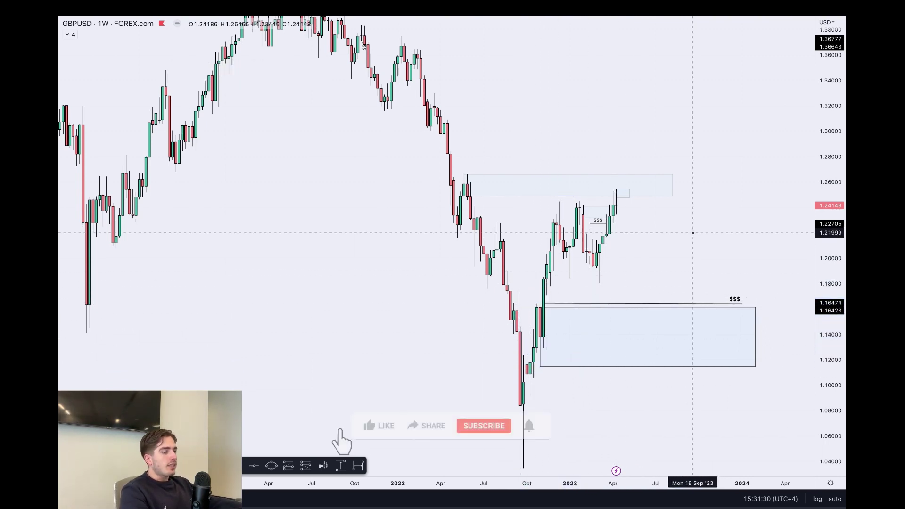